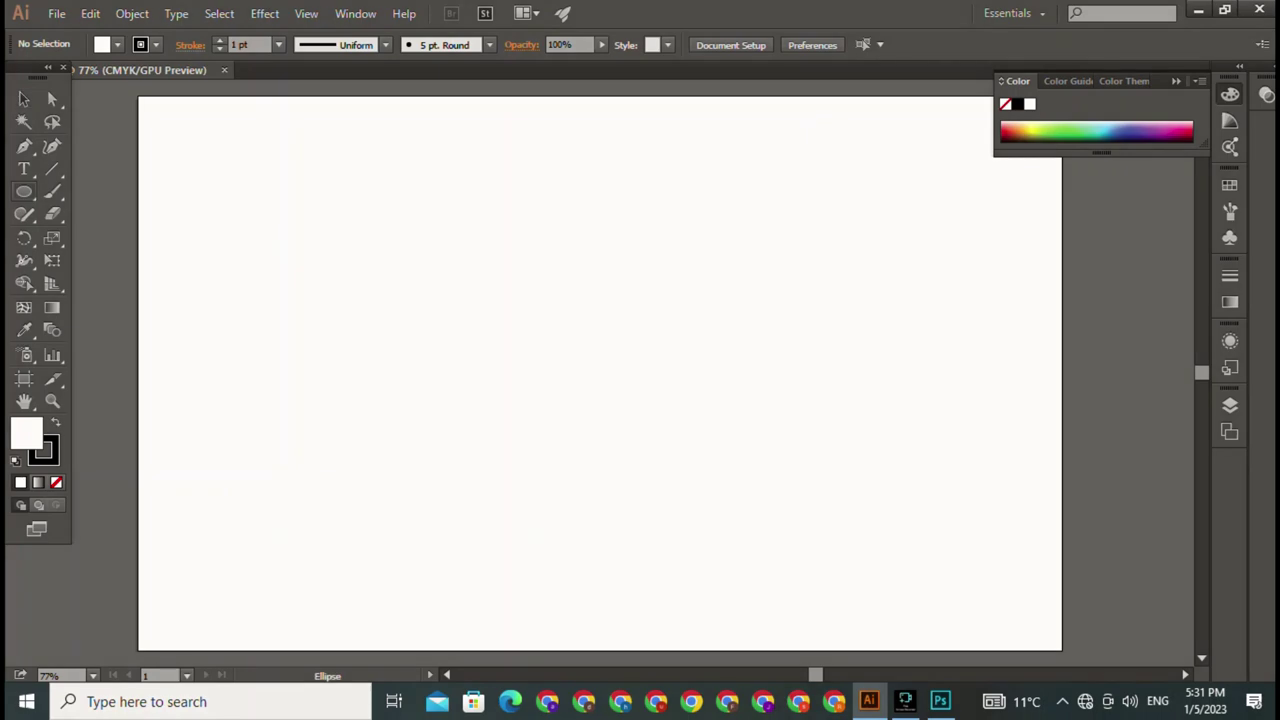
# Step: Draw a large black-filled circle near the page centre with a smaller circle inside it
pyautogui.moveTo(400, 220); pyautogui.dragTo(668, 490)
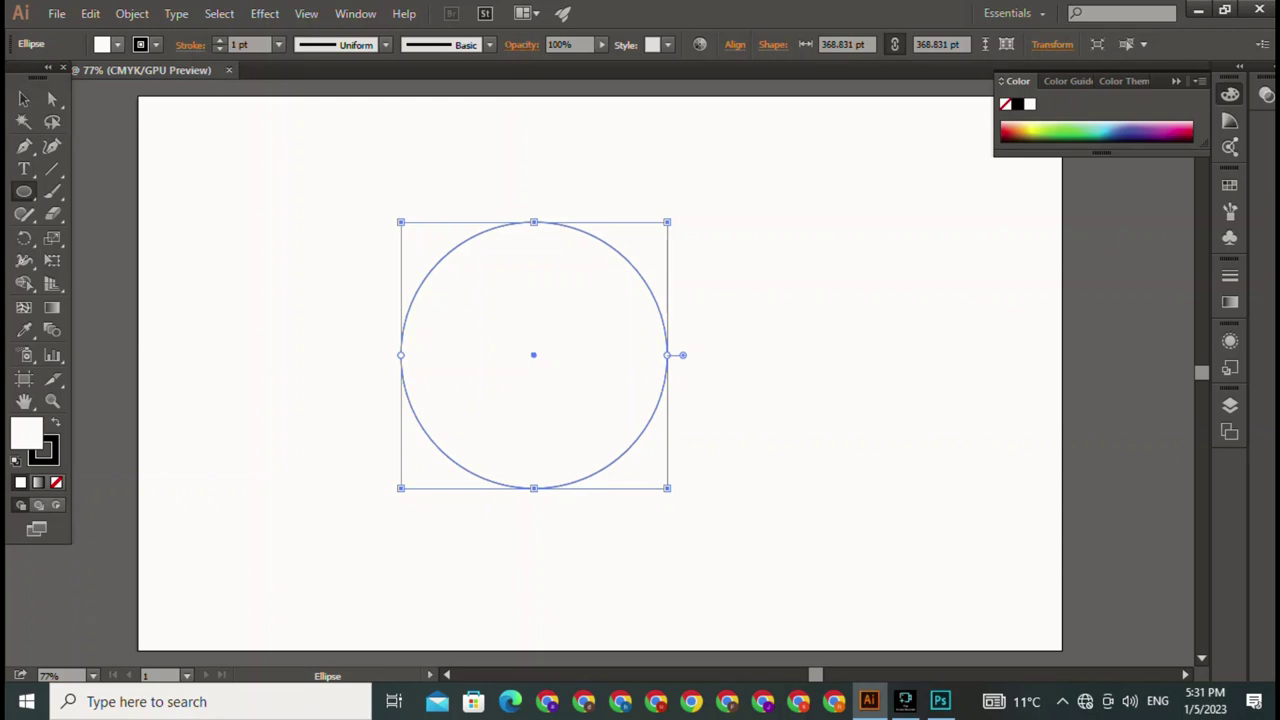
pyautogui.click(117, 44)
pyautogui.click(56, 76)
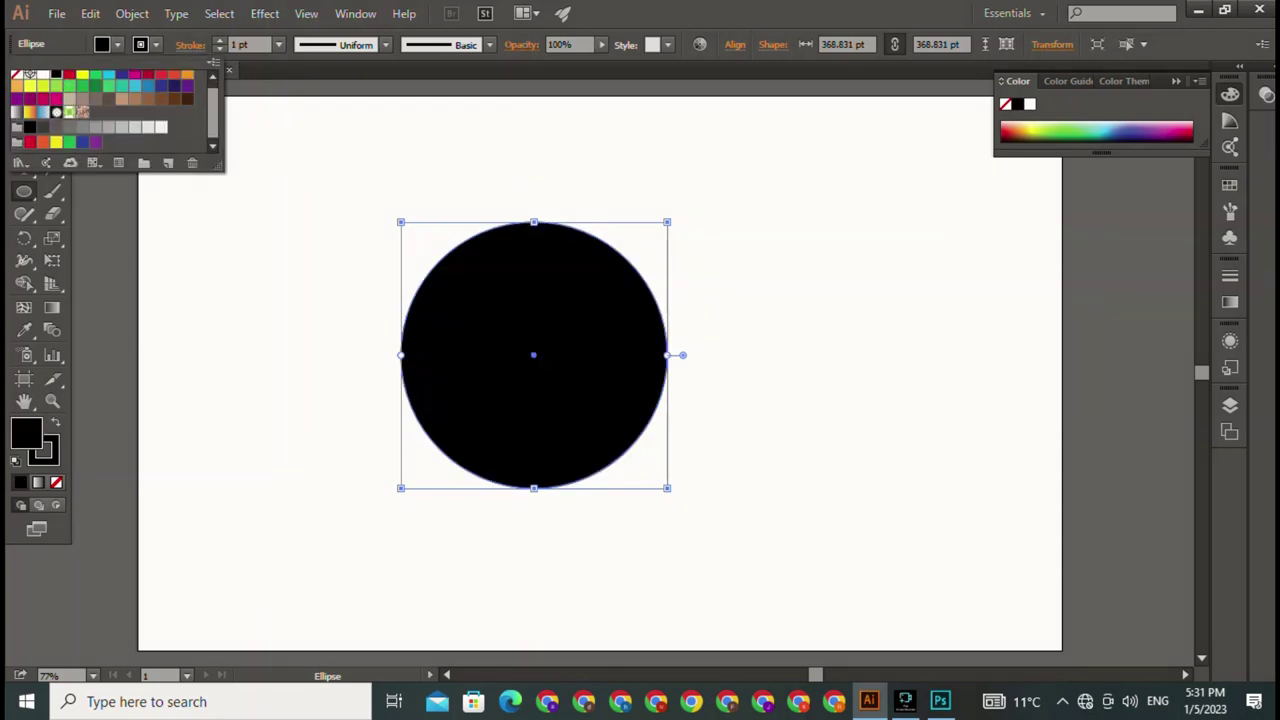
pyautogui.click(117, 44)
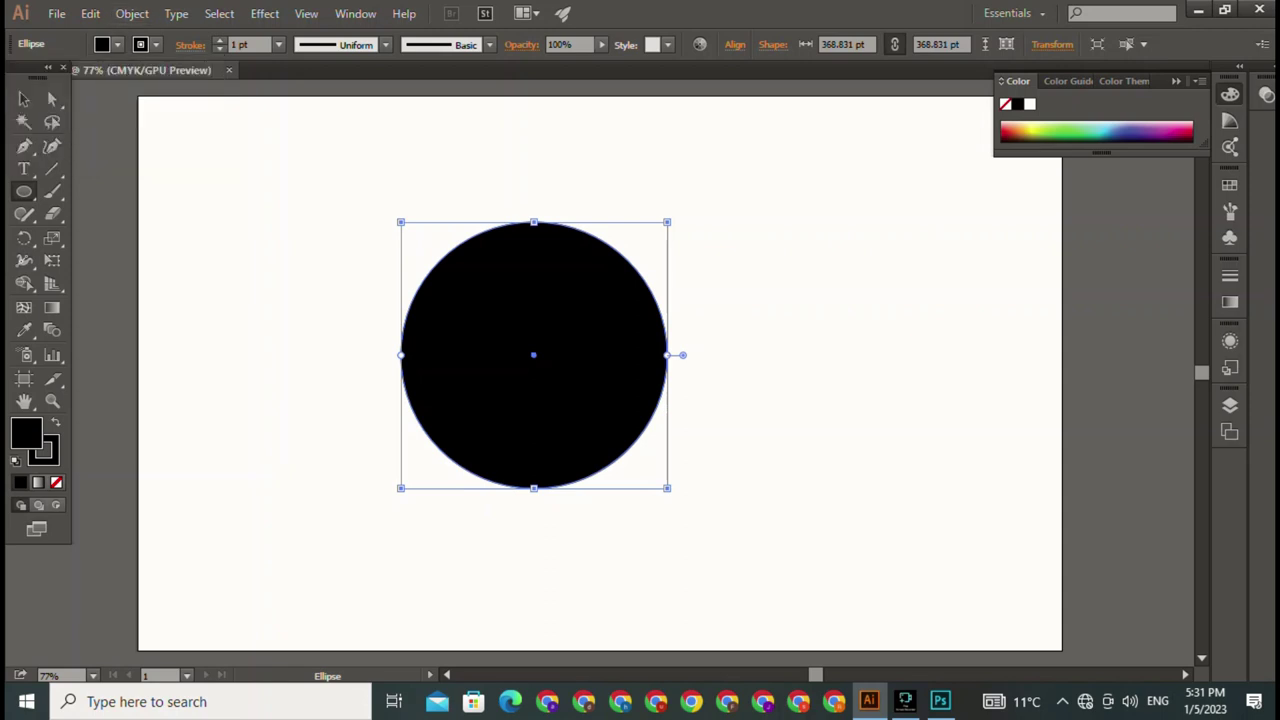
pyautogui.moveTo(479, 289); pyautogui.dragTo(636, 446)
# Step: Align the two circles so they are centred horizontally and vertically on each other
pyautogui.press('v')
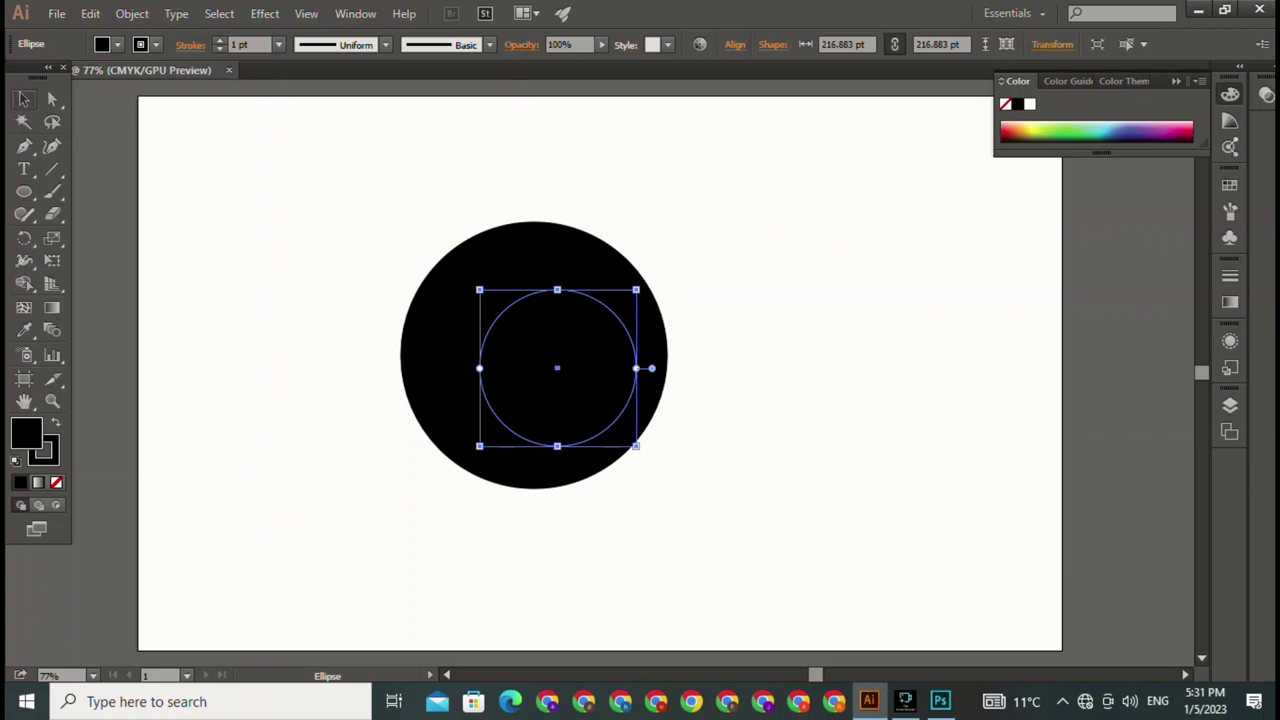
pyautogui.moveTo(498, 196); pyautogui.dragTo(609, 298)
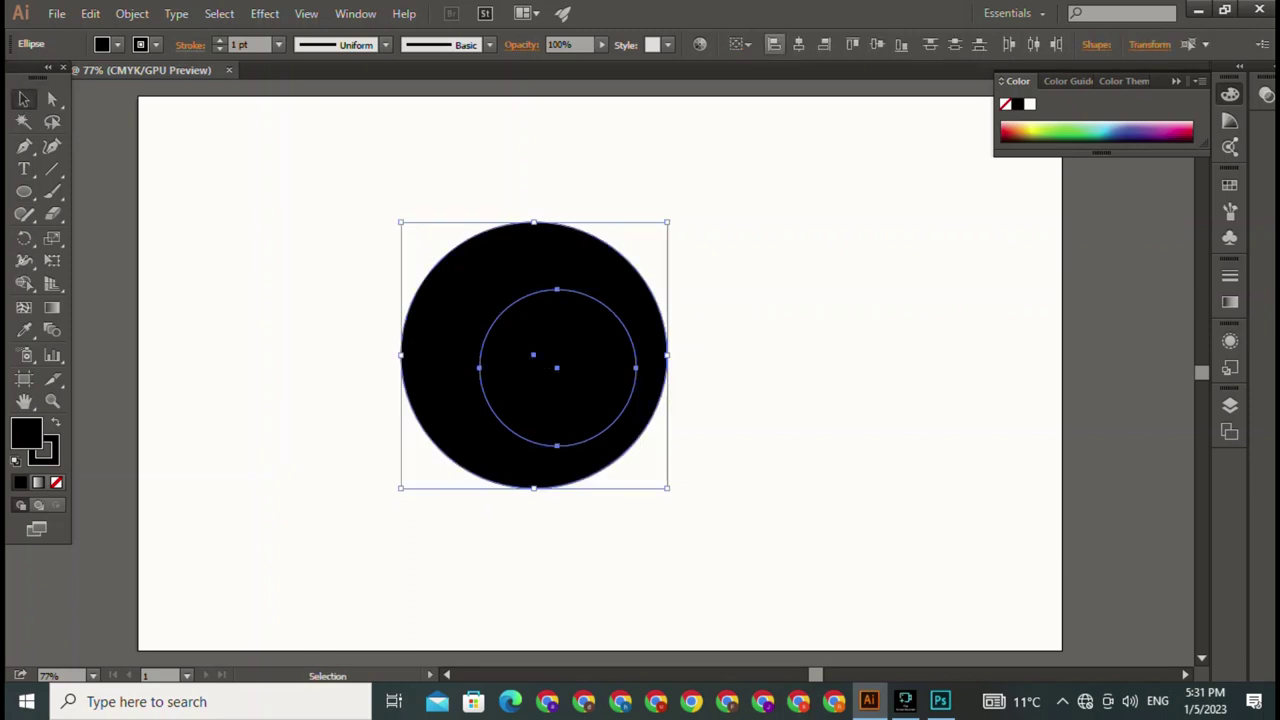
pyautogui.click(798, 44)
pyautogui.hotkey('ctrl', 'shift', 'a')
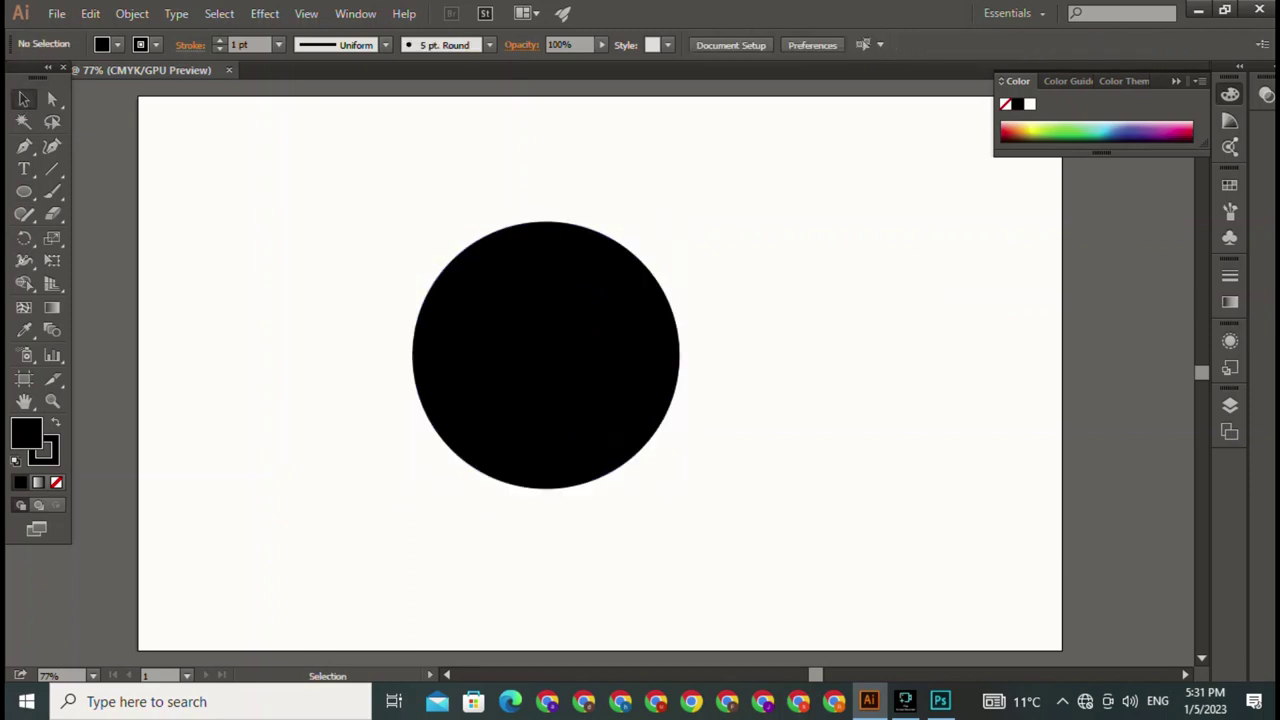
pyautogui.moveTo(503, 181); pyautogui.dragTo(585, 415)
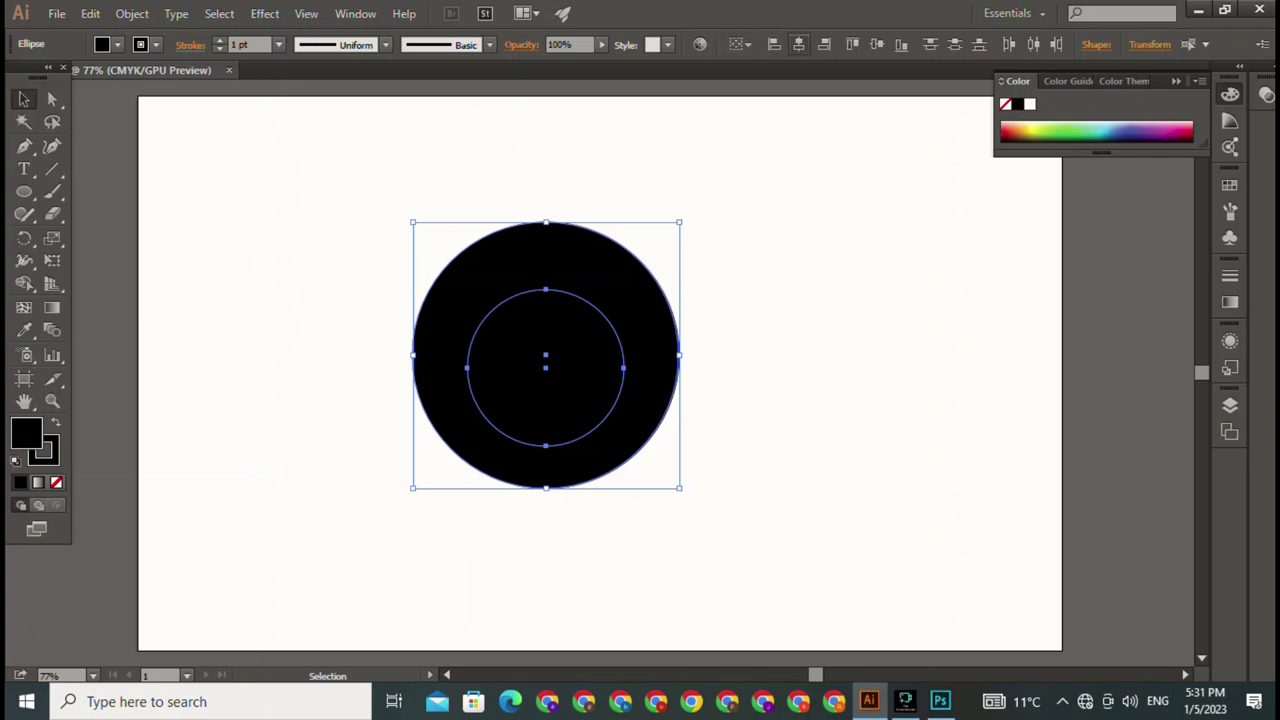
pyautogui.click(774, 44)
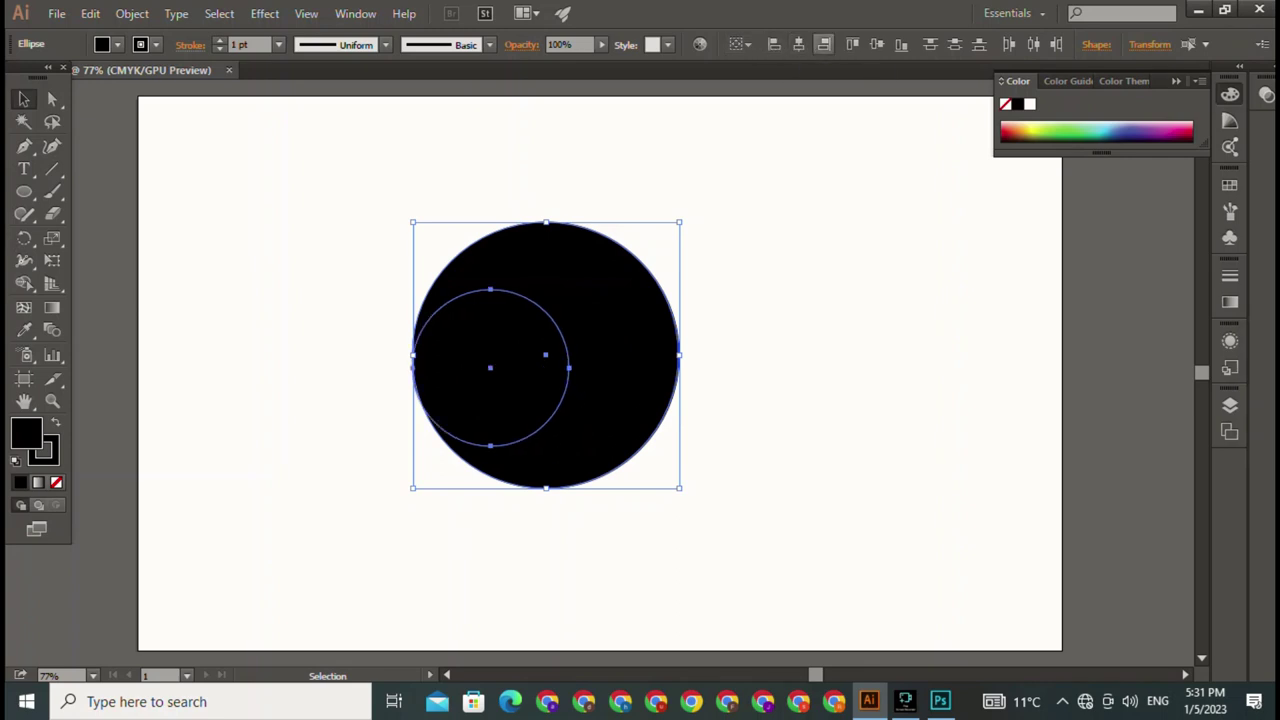
pyautogui.click(852, 44)
pyautogui.click(823, 44)
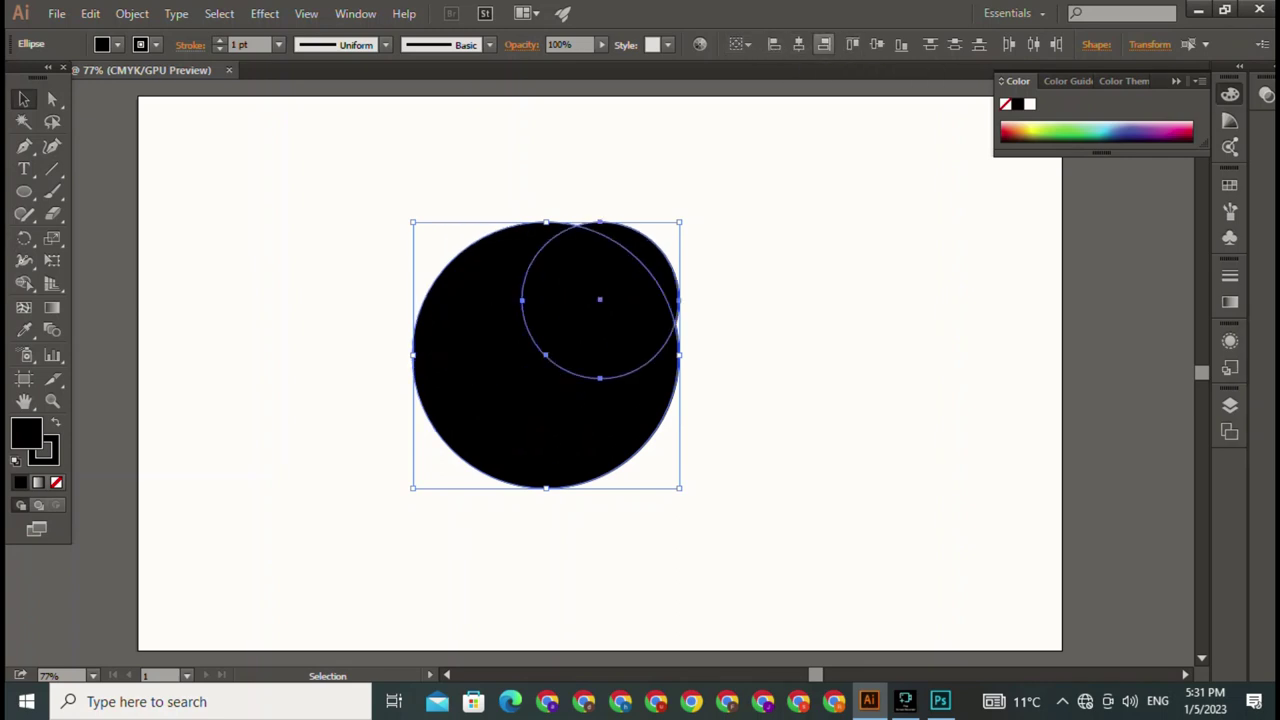
pyautogui.click(901, 44)
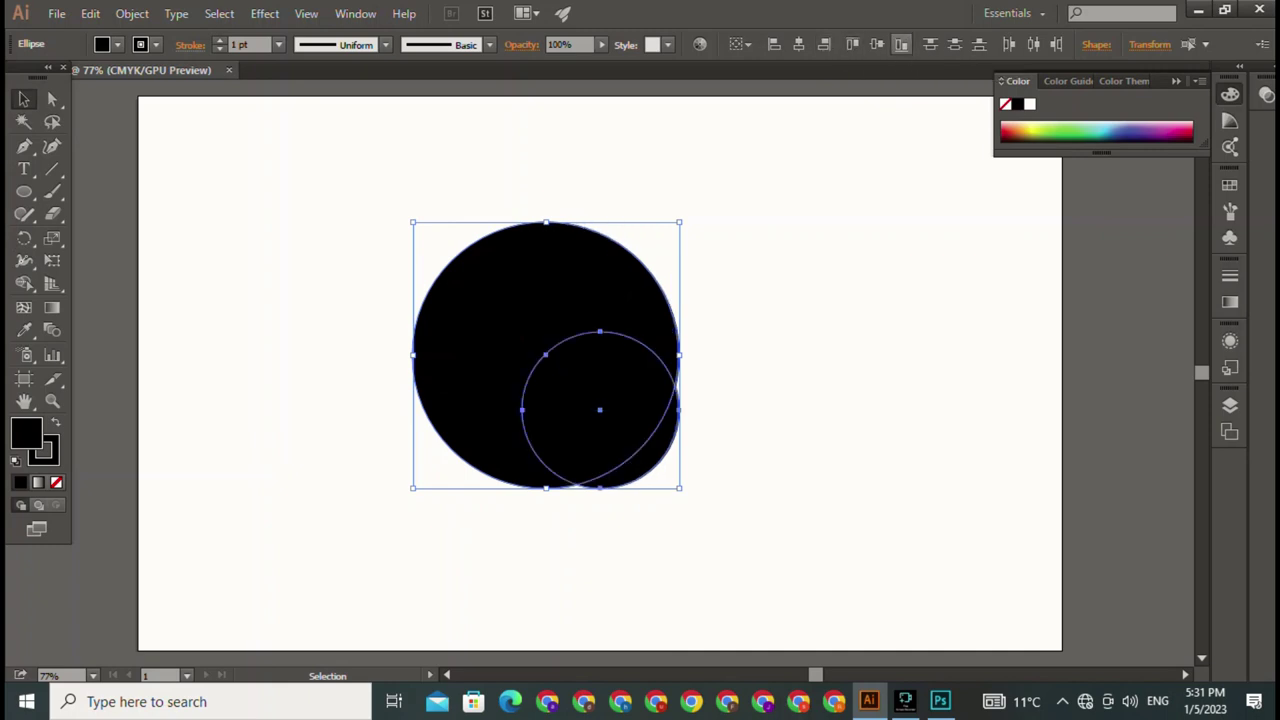
pyautogui.click(876, 44)
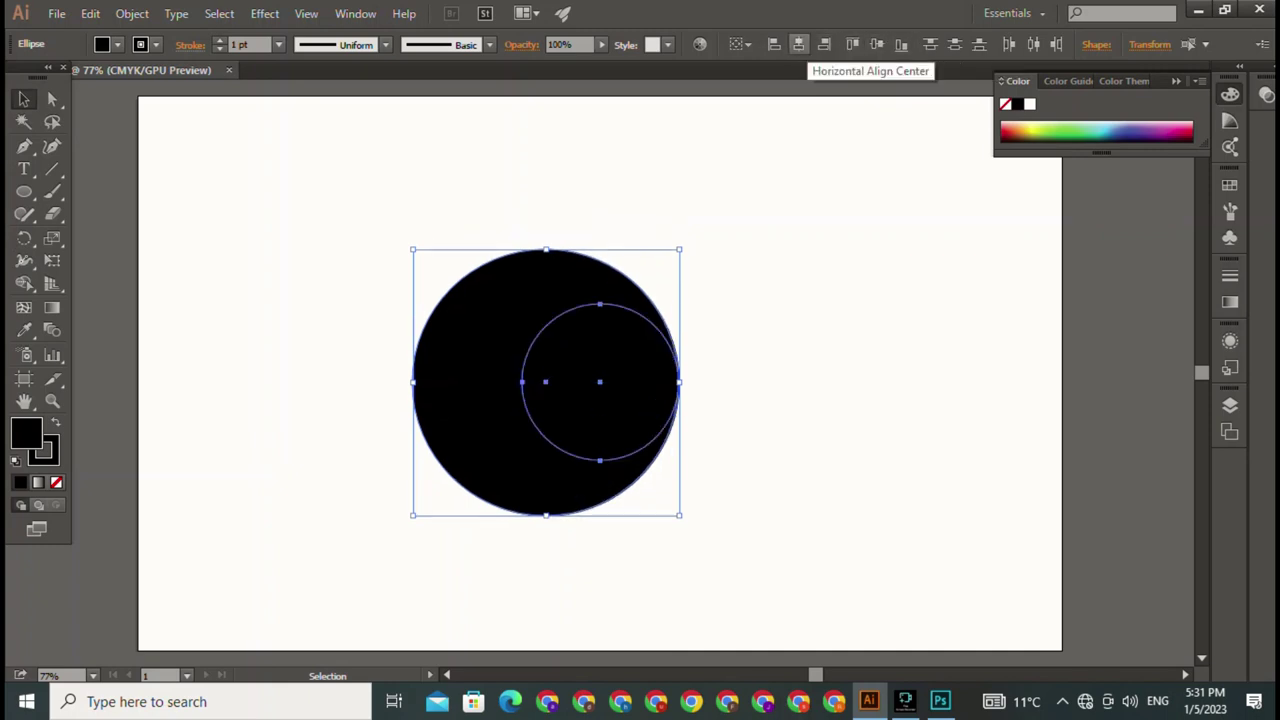
pyautogui.click(799, 44)
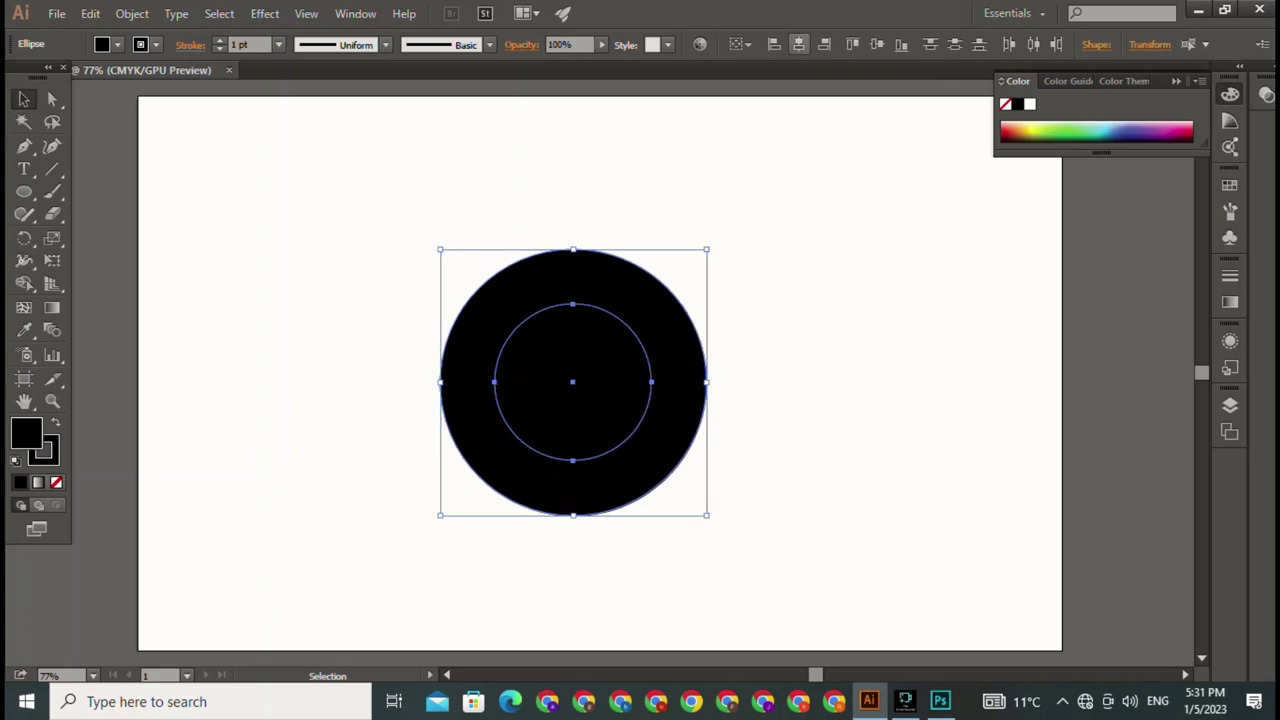
pyautogui.hotkey('ctrl', 'shift', 'a')
# Step: Use Shape Builder to remove the inner circle area, leaving a black ring
pyautogui.moveTo(443, 229); pyautogui.dragTo(743, 503)
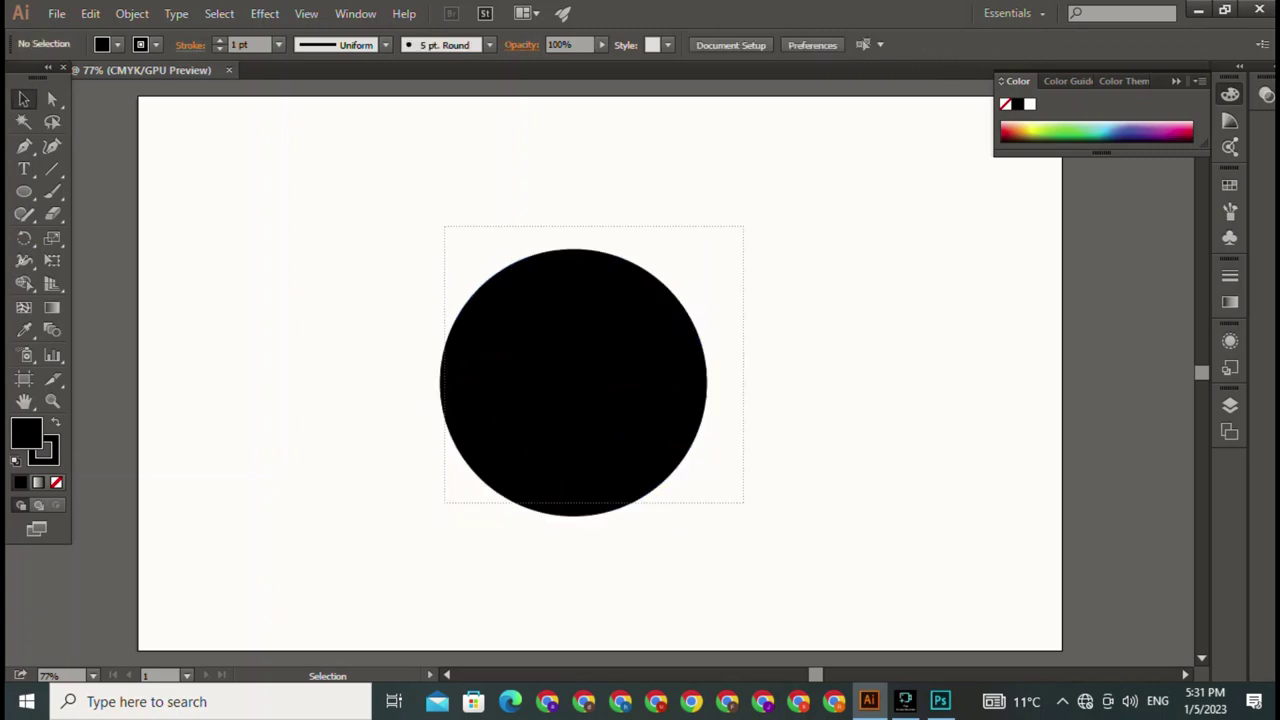
pyautogui.click(24, 283)
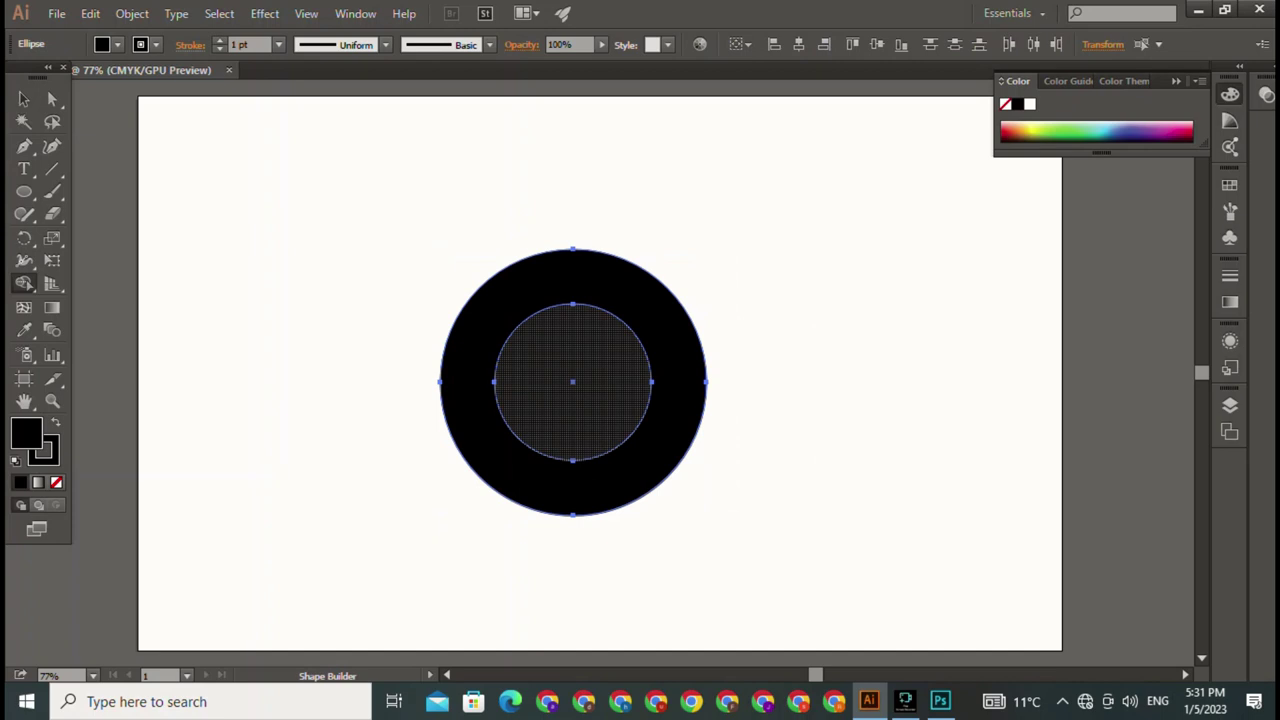
pyautogui.keyDown('alt'); pyautogui.click(572, 382); pyautogui.keyUp('alt')
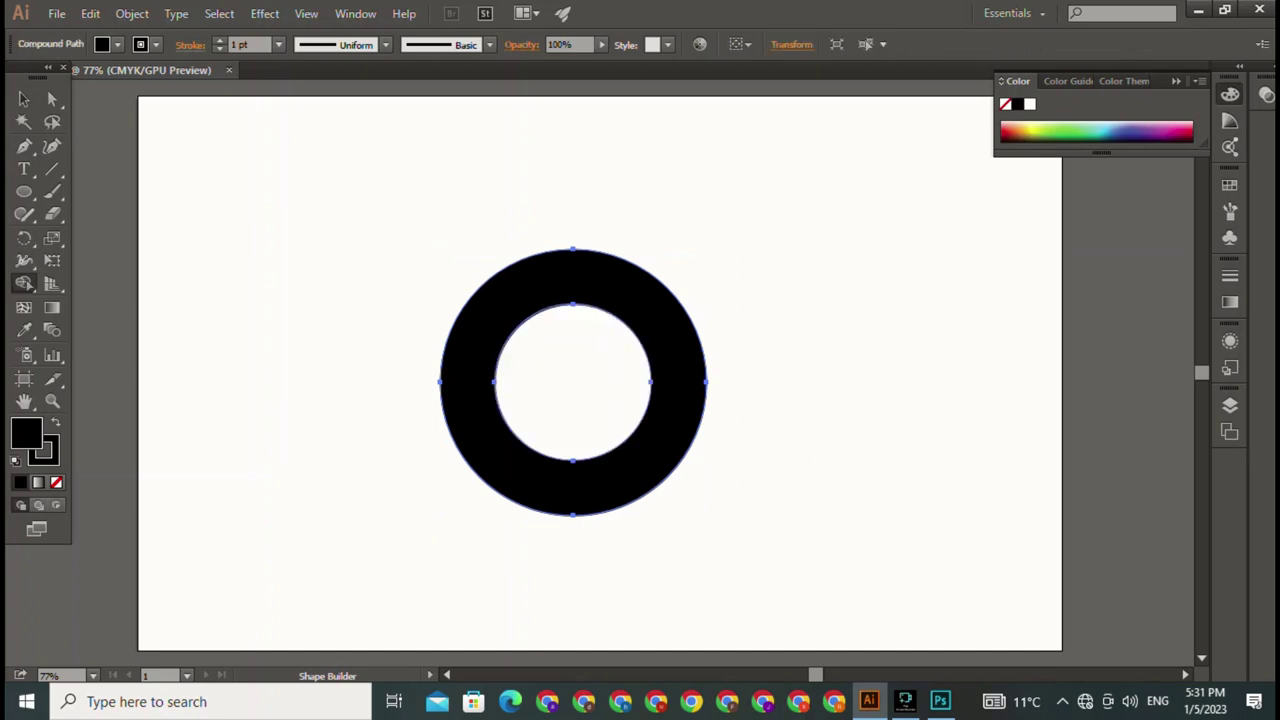
pyautogui.click(24, 99)
pyautogui.click(24, 99)
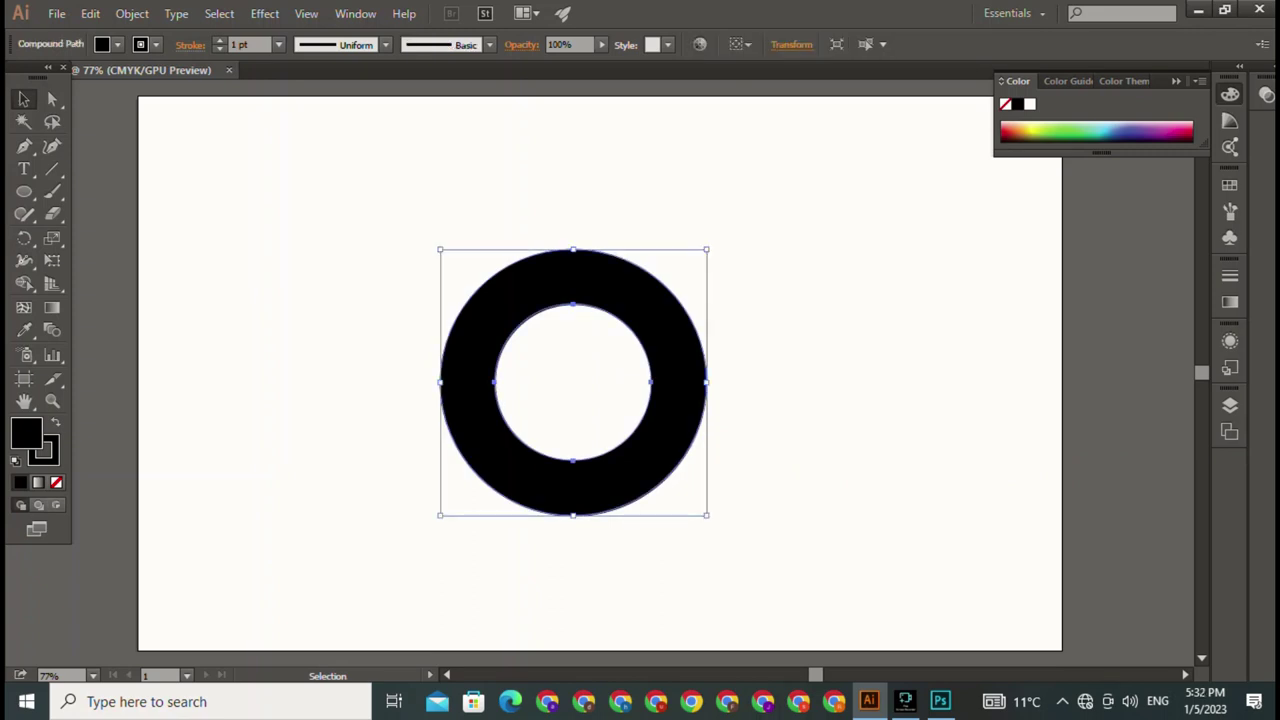
# Step: Move the ring up, then undo the move and the hole cut
pyautogui.moveTo(572, 480); pyautogui.dragTo(572, 461)
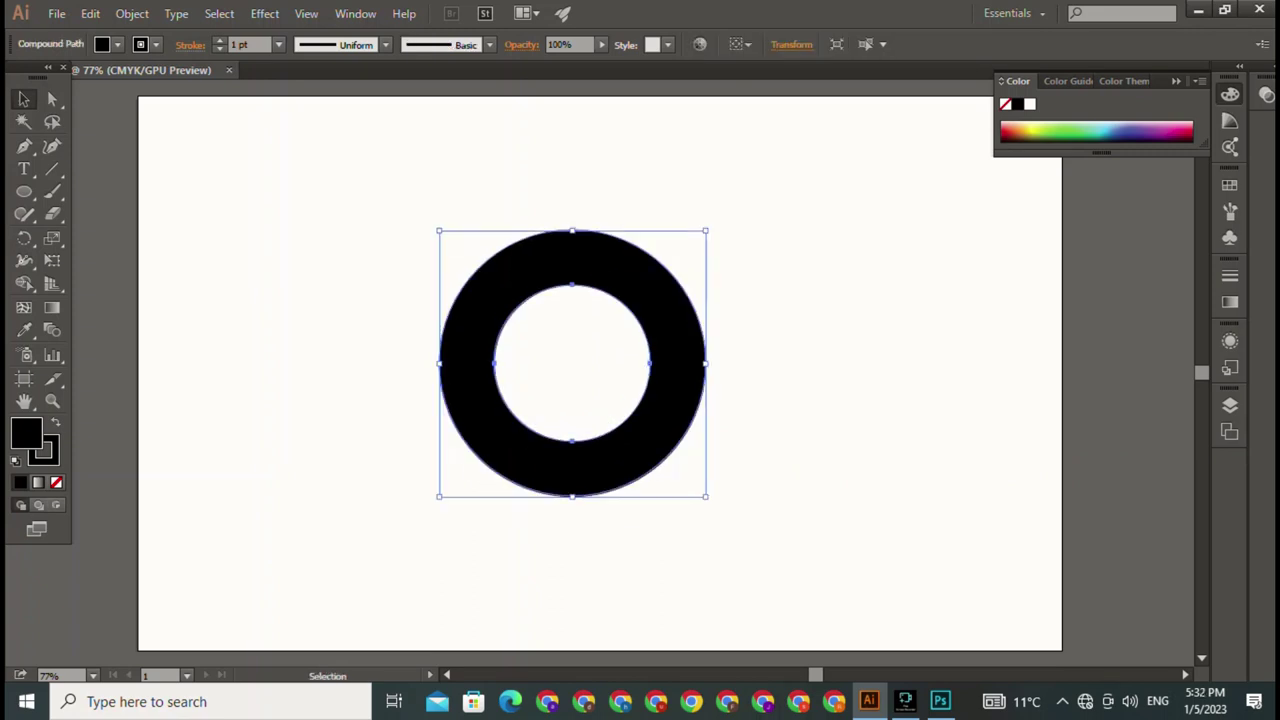
pyautogui.hotkey('ctrl', 'shift', 'a')
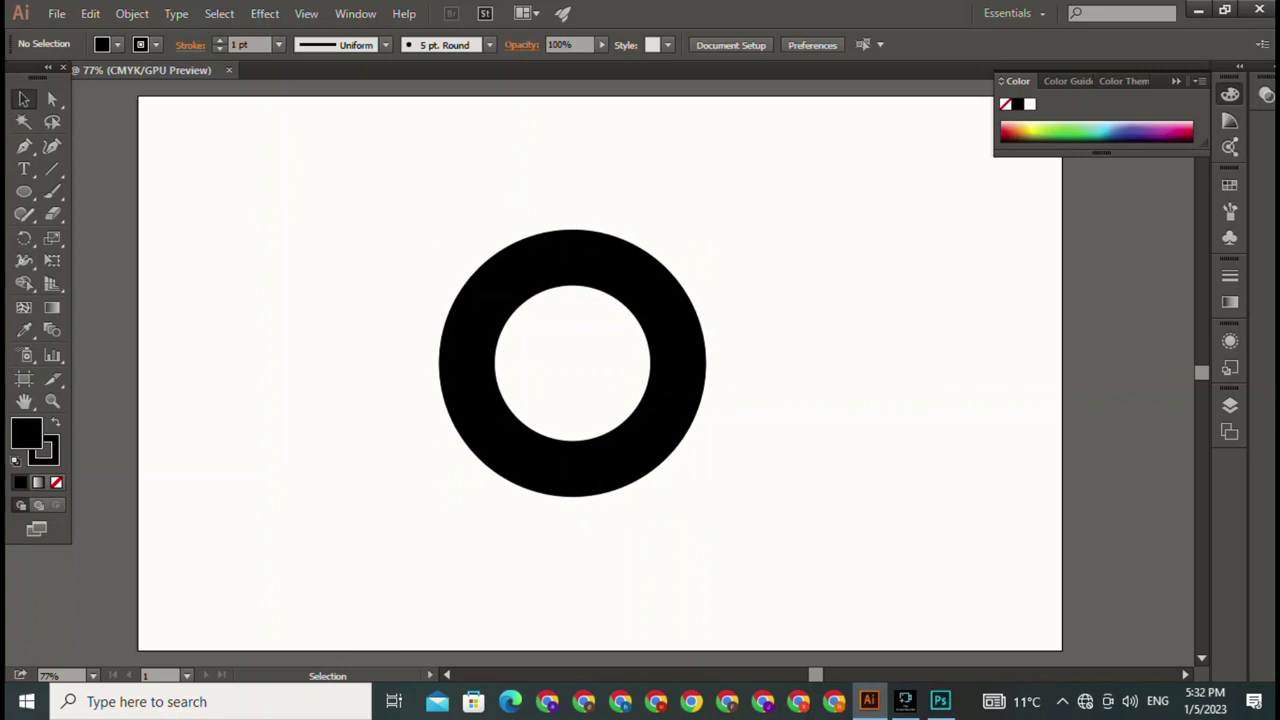
pyautogui.hotkey('ctrl', 'a')
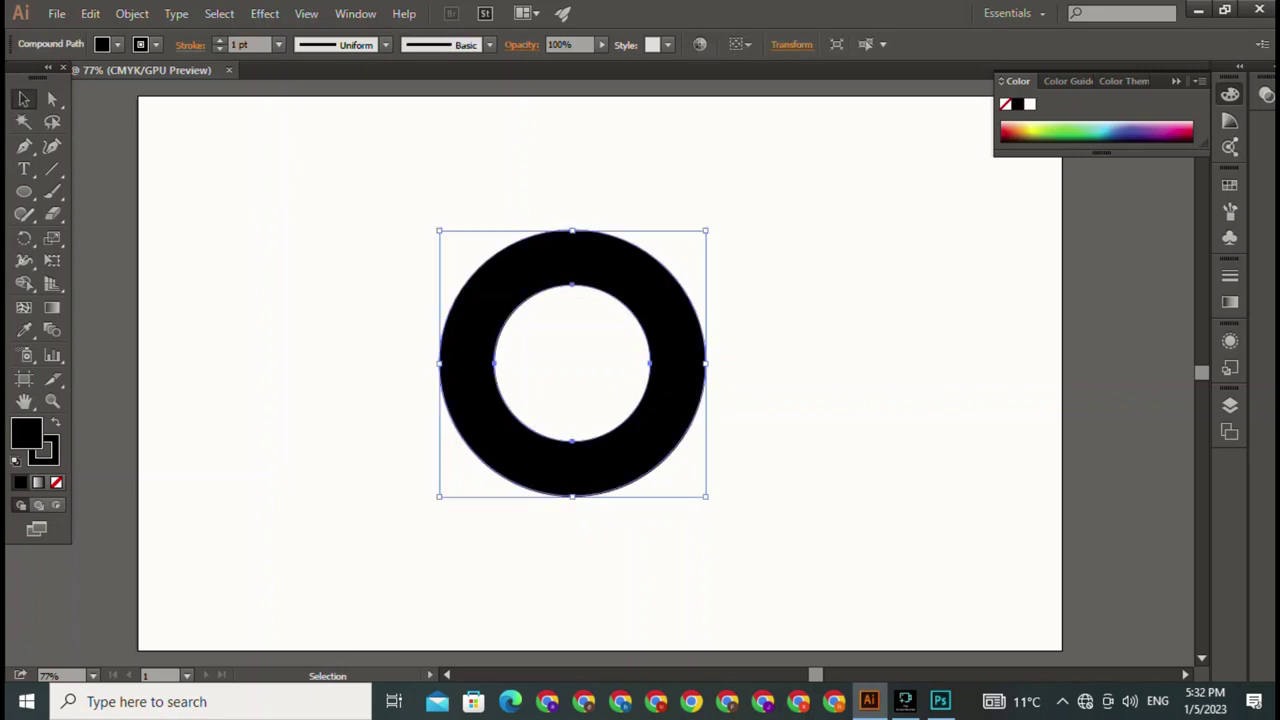
pyautogui.press('a')
pyautogui.hotkey('ctrl', 'z')
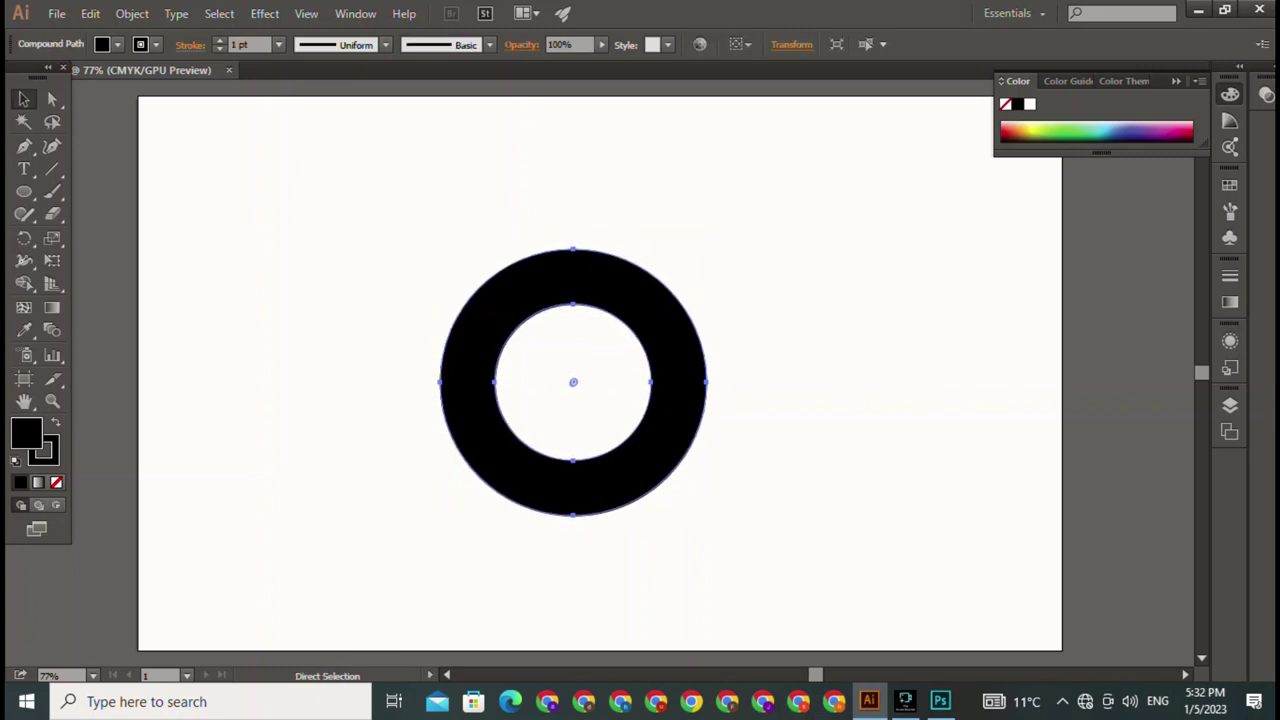
pyautogui.hotkey('ctrl', 'z')
pyautogui.press('v')
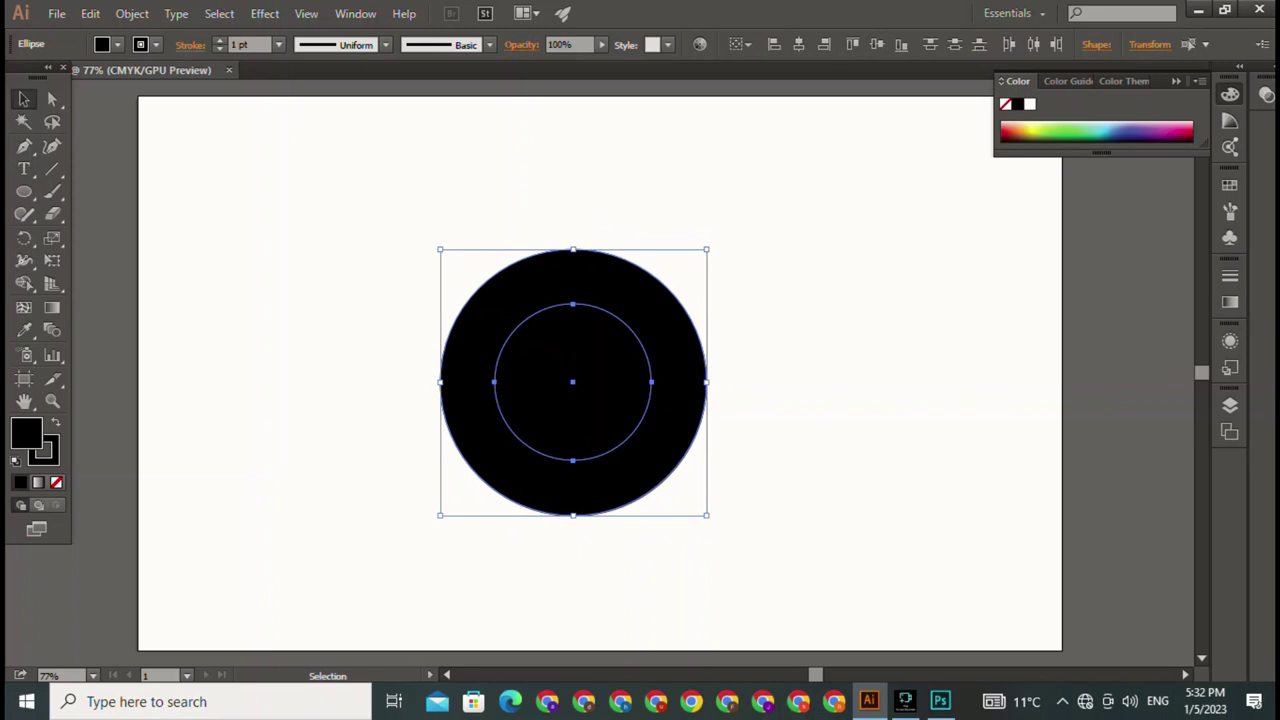
# Step: Enlarge the inner circle to 275 pt and re-centre both circles on each other
pyautogui.hotkey('ctrl', 'shift', 'a')
pyautogui.click(629, 325)
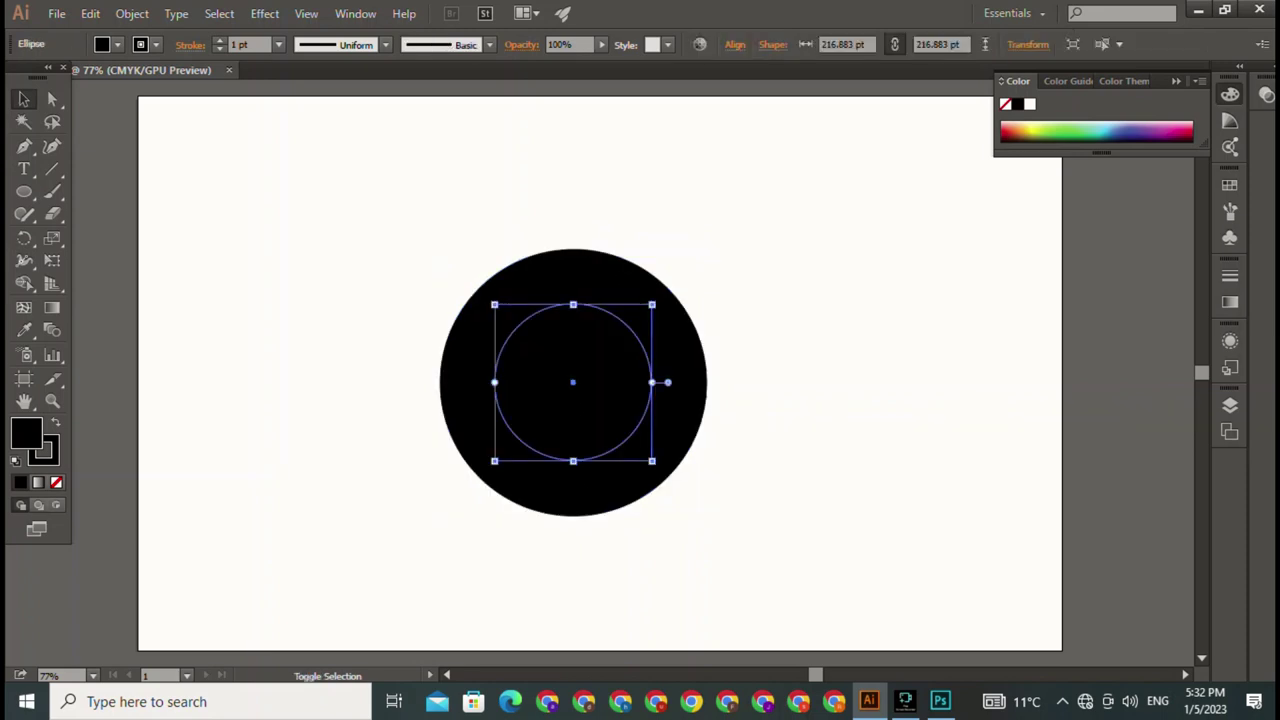
pyautogui.moveTo(676, 302); pyautogui.dragTo(698, 260)
pyautogui.moveTo(600, 365); pyautogui.dragTo(593, 361)
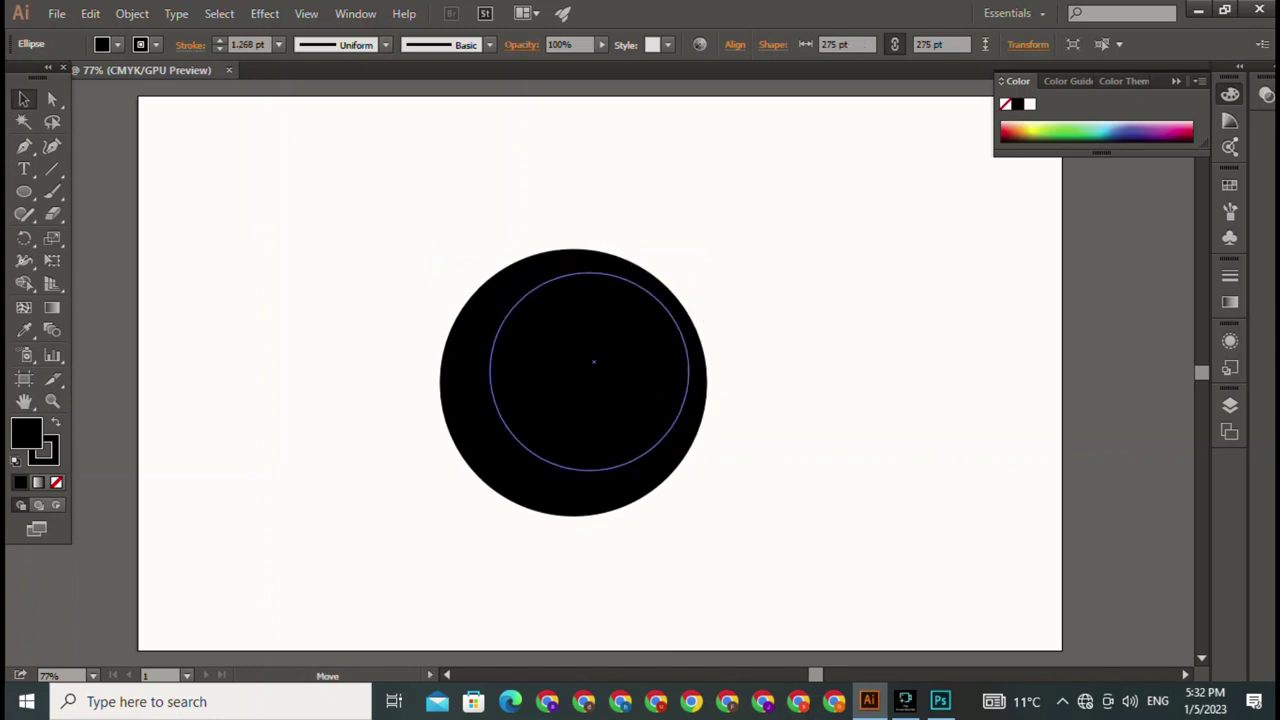
pyautogui.hotkey('ctrl', 'a')
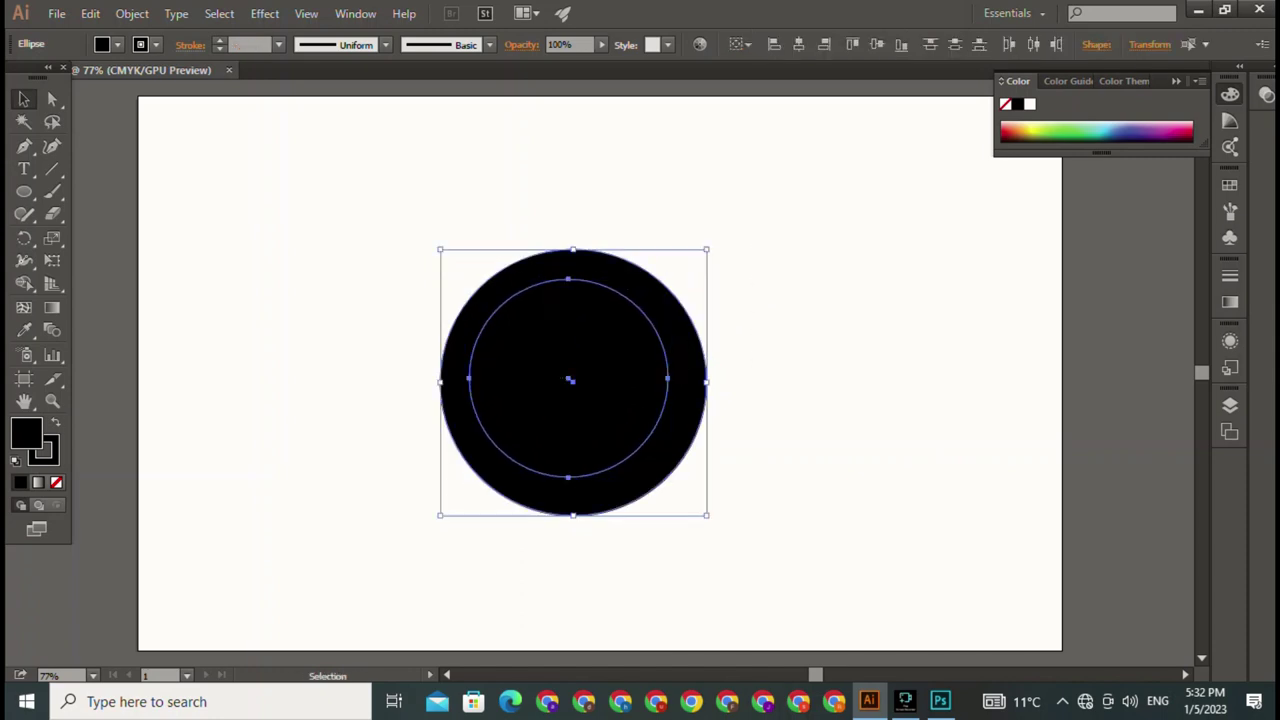
pyautogui.click(876, 44)
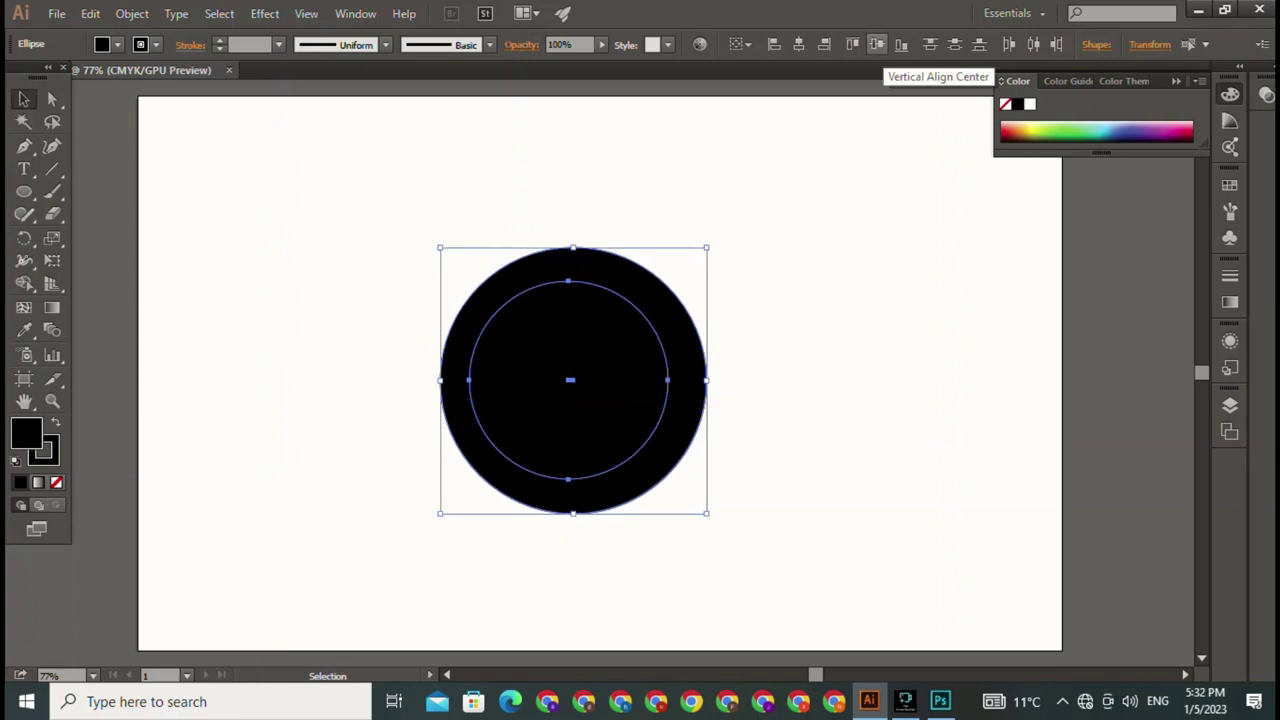
pyautogui.click(798, 44)
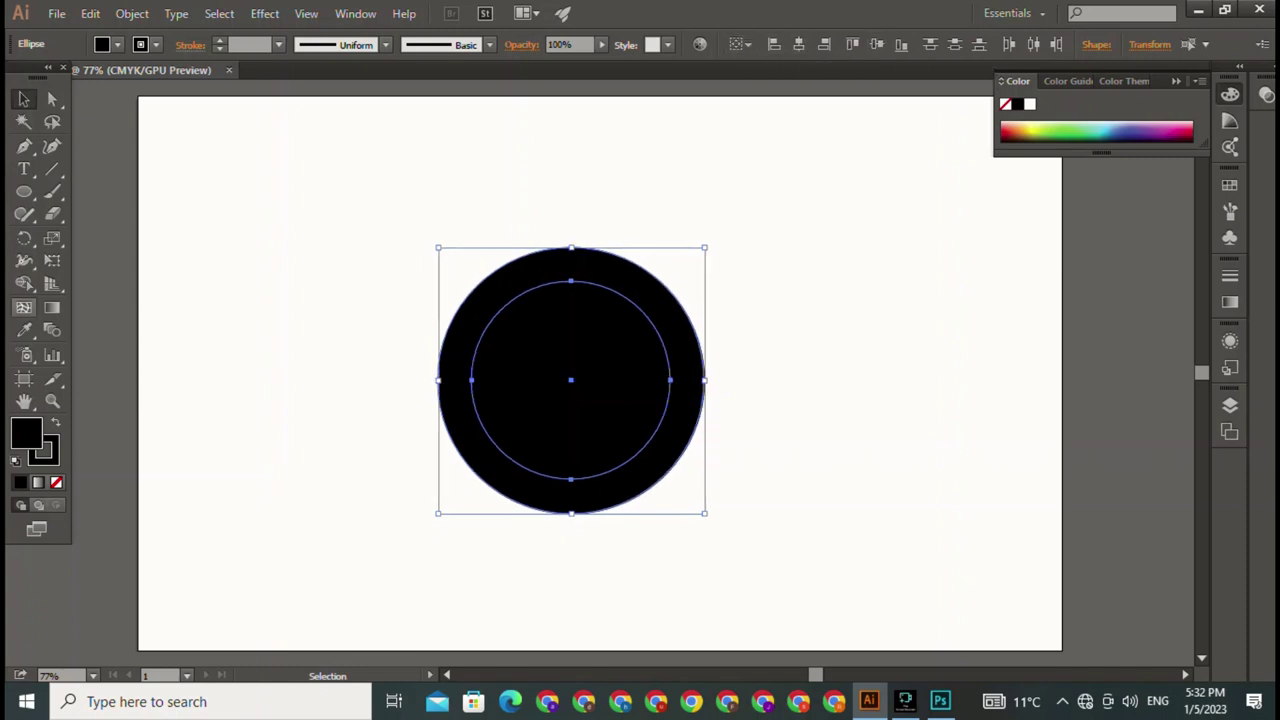
# Step: Remove the inner circle area with Shape Builder to leave a thinner ring, then deselect
pyautogui.click(24, 283)
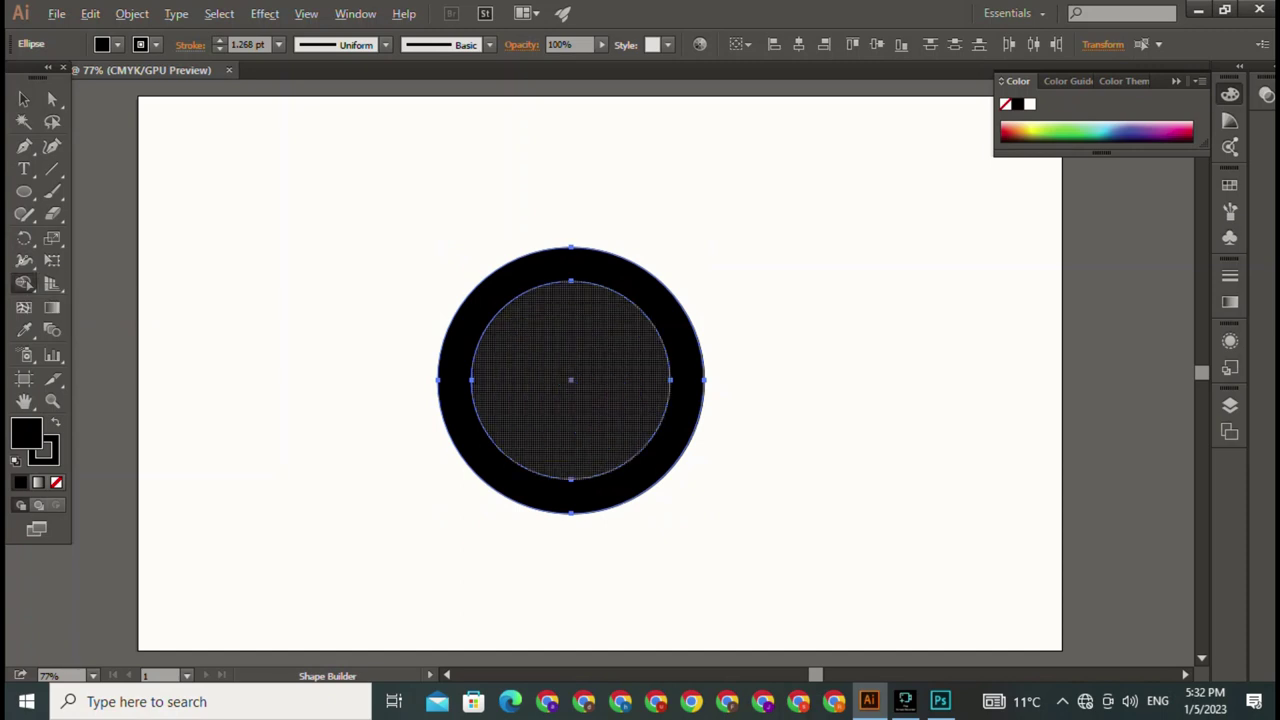
pyautogui.keyDown('alt'); pyautogui.click(570, 380); pyautogui.keyUp('alt')
pyautogui.press('v')
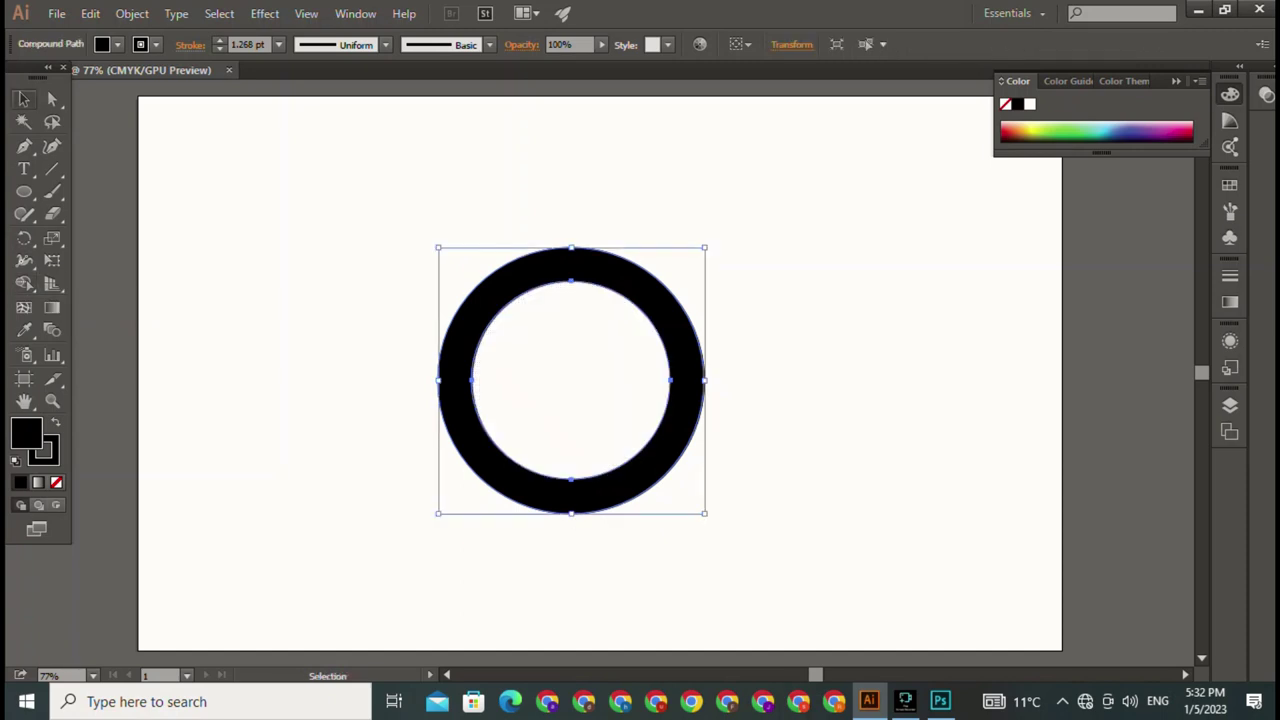
pyautogui.hotkey('ctrl', 'shift', 'a')
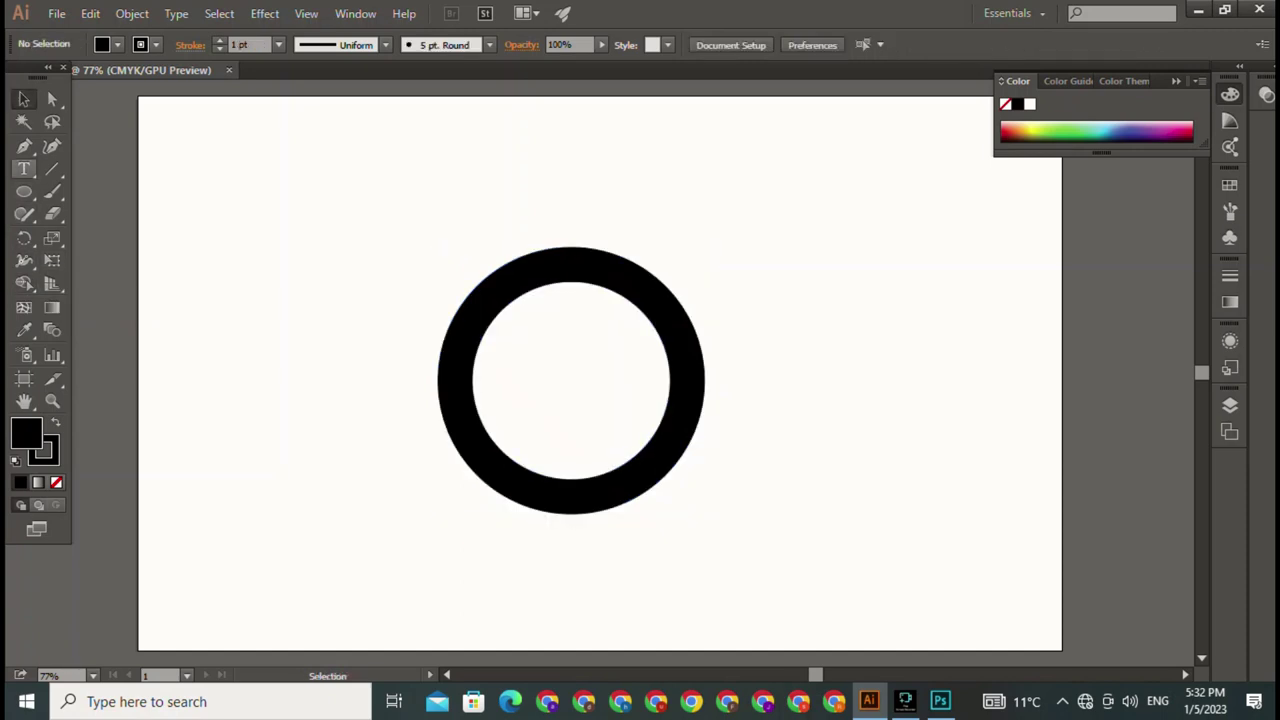
# Step: Add a 'z' text object near the top left and enlarge it to 75 pt
pyautogui.click(24, 169)
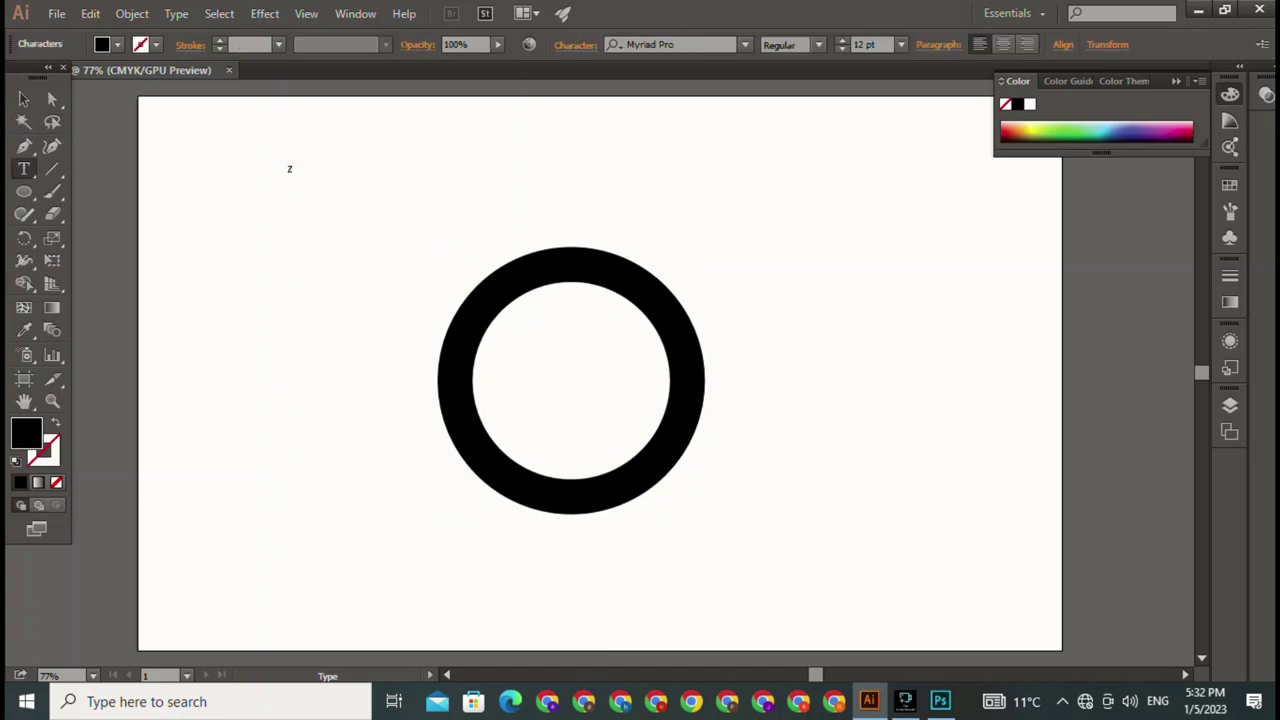
pyautogui.click(290, 169)
pyautogui.press('Escape')
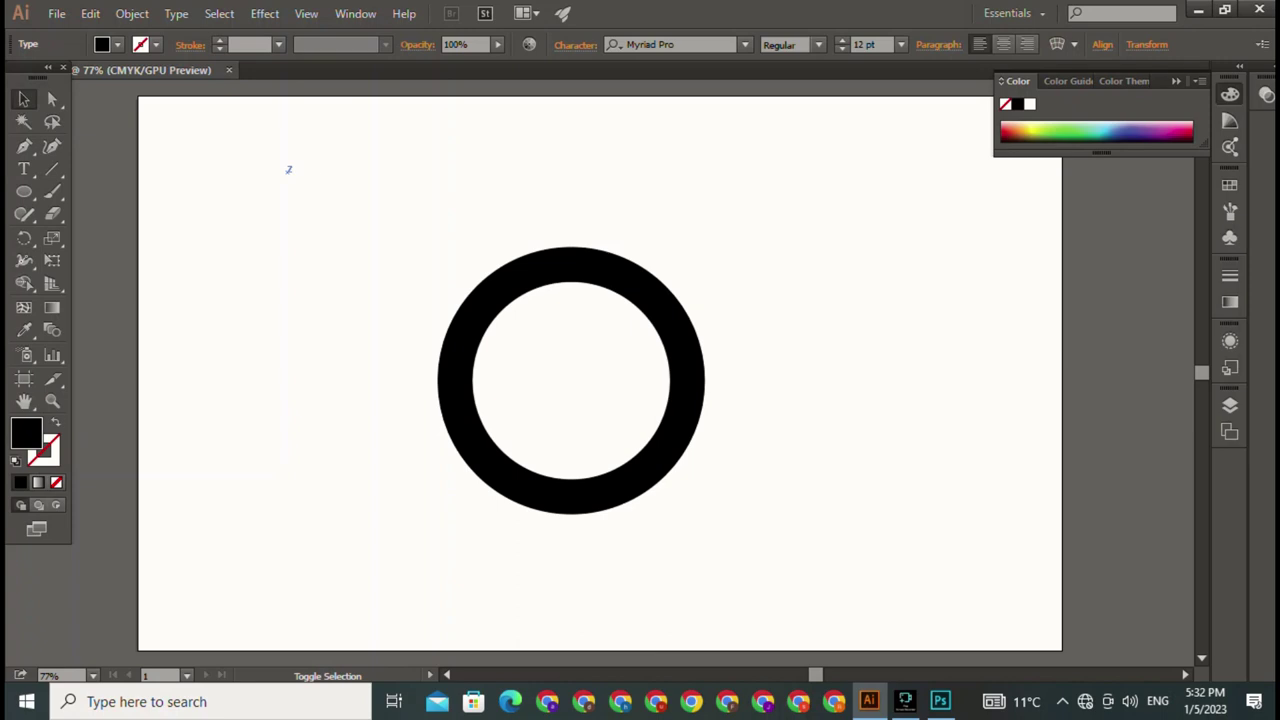
pyautogui.moveTo(281, 161); pyautogui.dragTo(347, 239)
# Step: Set the Z to Matura MT Script Capitals and enlarge it onto the ring's lower right
pyautogui.click(745, 44)
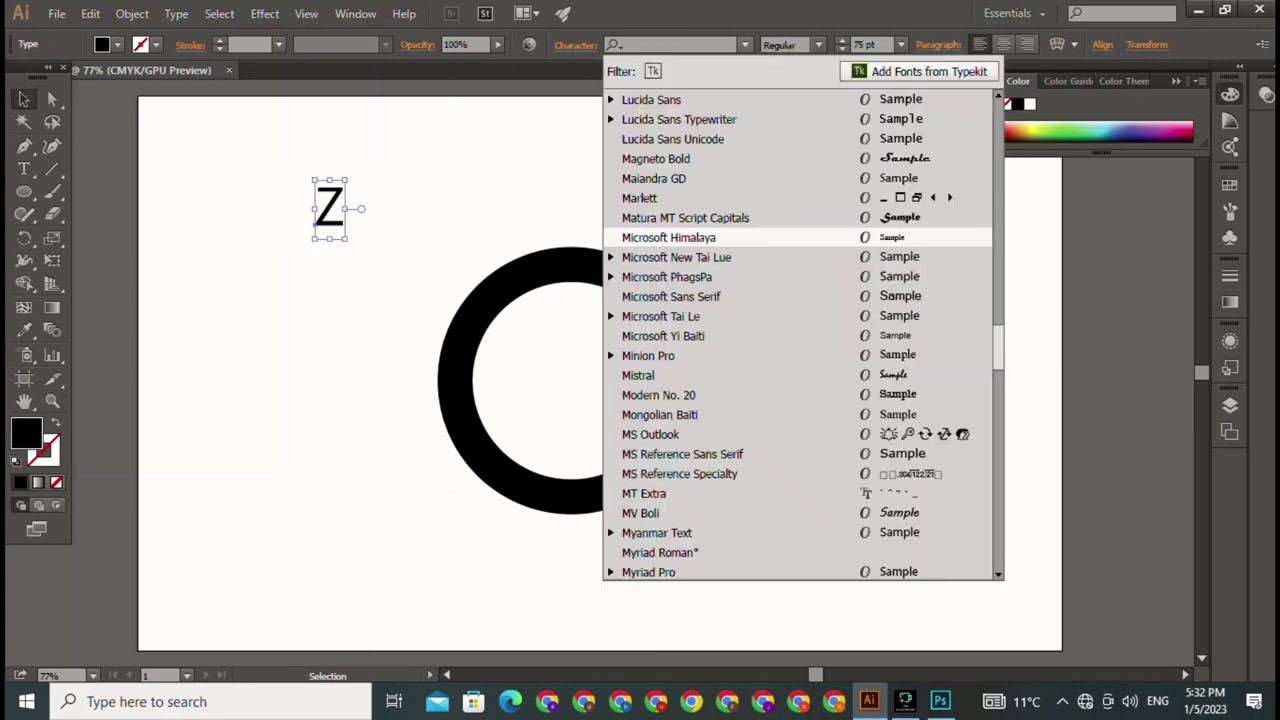
pyautogui.click(685, 217)
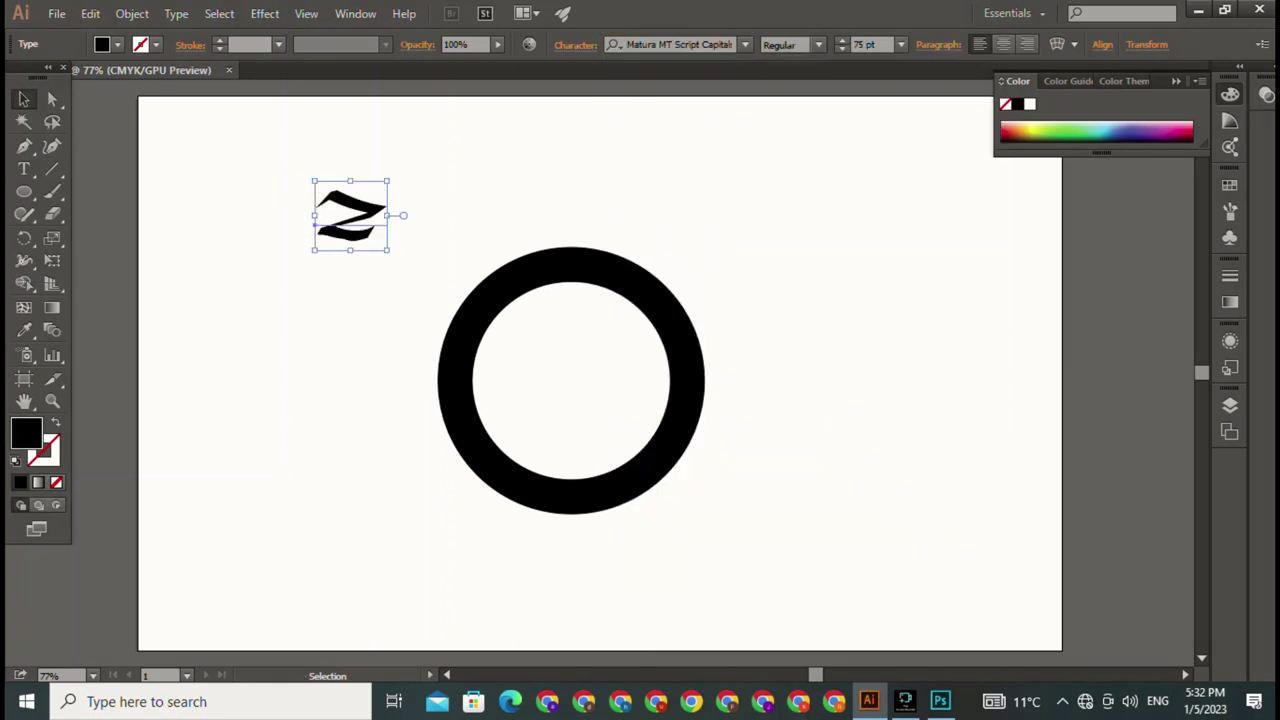
pyautogui.moveTo(350, 215)
pyautogui.mouseDown()
pyautogui.moveTo(643, 452)
pyautogui.moveTo(771, 323)
pyautogui.mouseUp()
pyautogui.moveTo(690, 430); pyautogui.dragTo(651, 490)
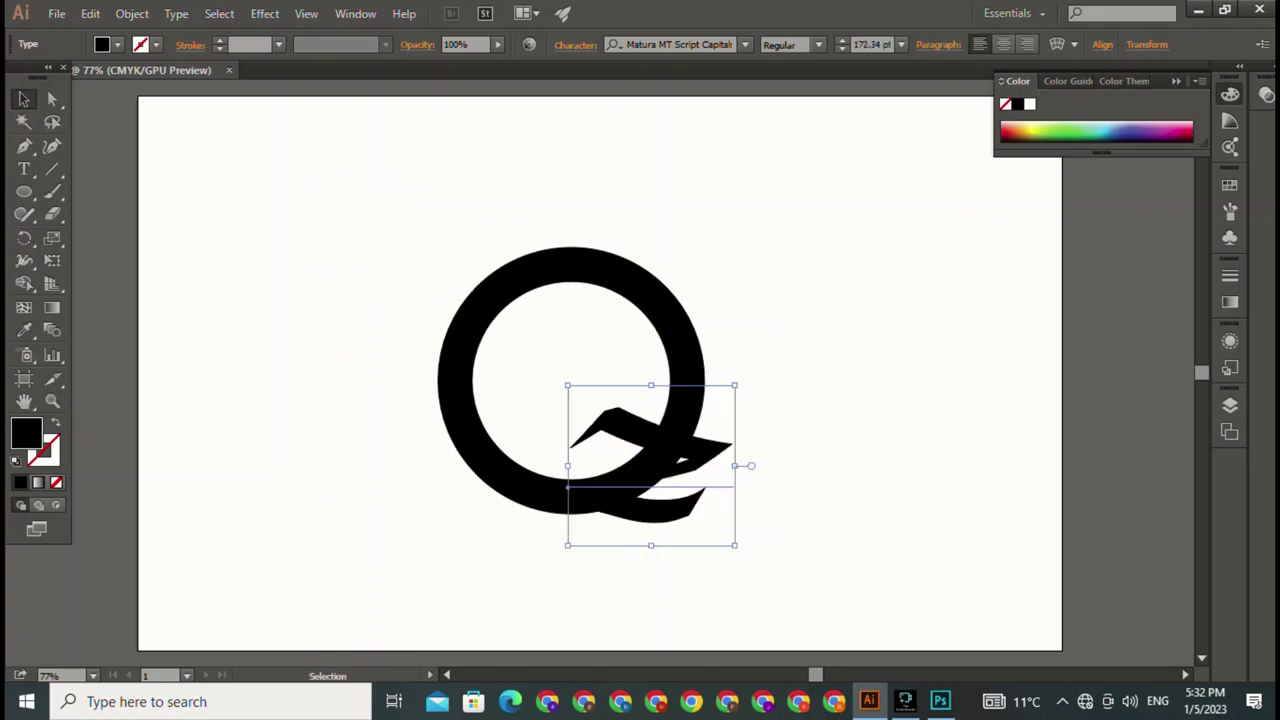
# Step: Rotate the Z about 36° counterclockwise and position it along the ring's bottom edge
pyautogui.moveTo(568, 487)
pyautogui.mouseDown()
pyautogui.moveTo(616, 519)
pyautogui.moveTo(591, 504)
pyautogui.mouseUp()
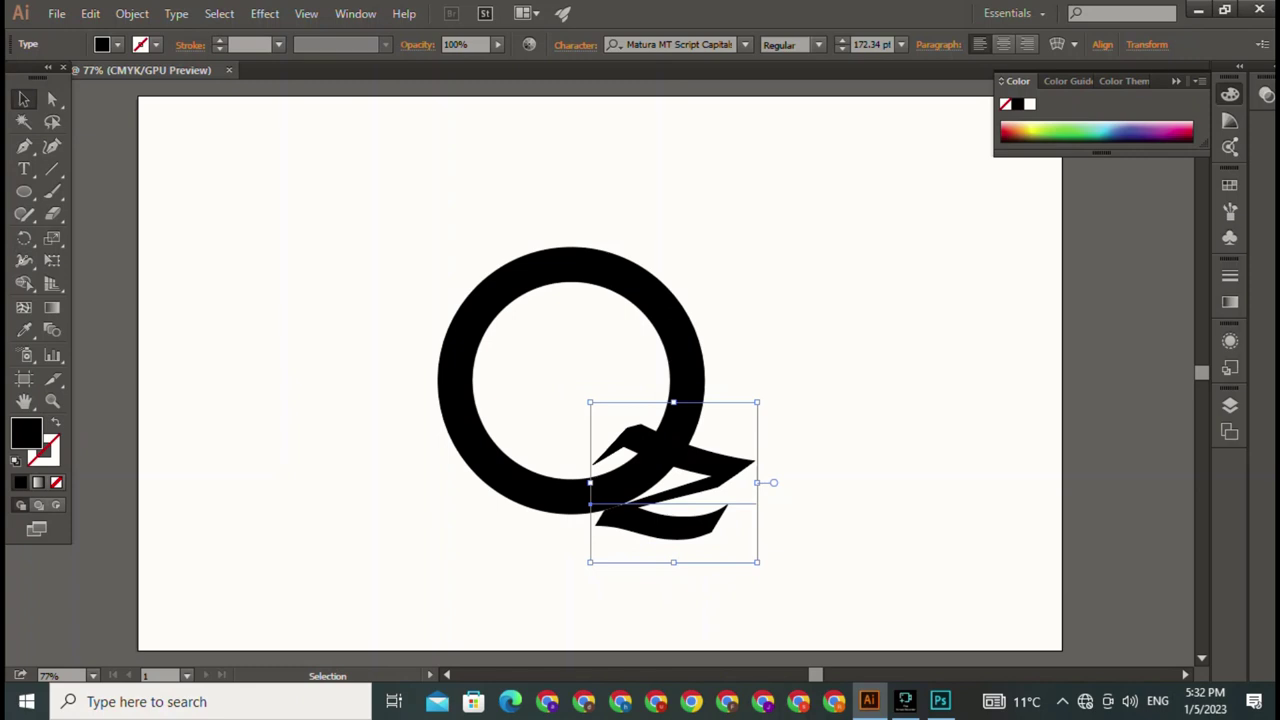
pyautogui.moveTo(766, 570); pyautogui.dragTo(794, 521)
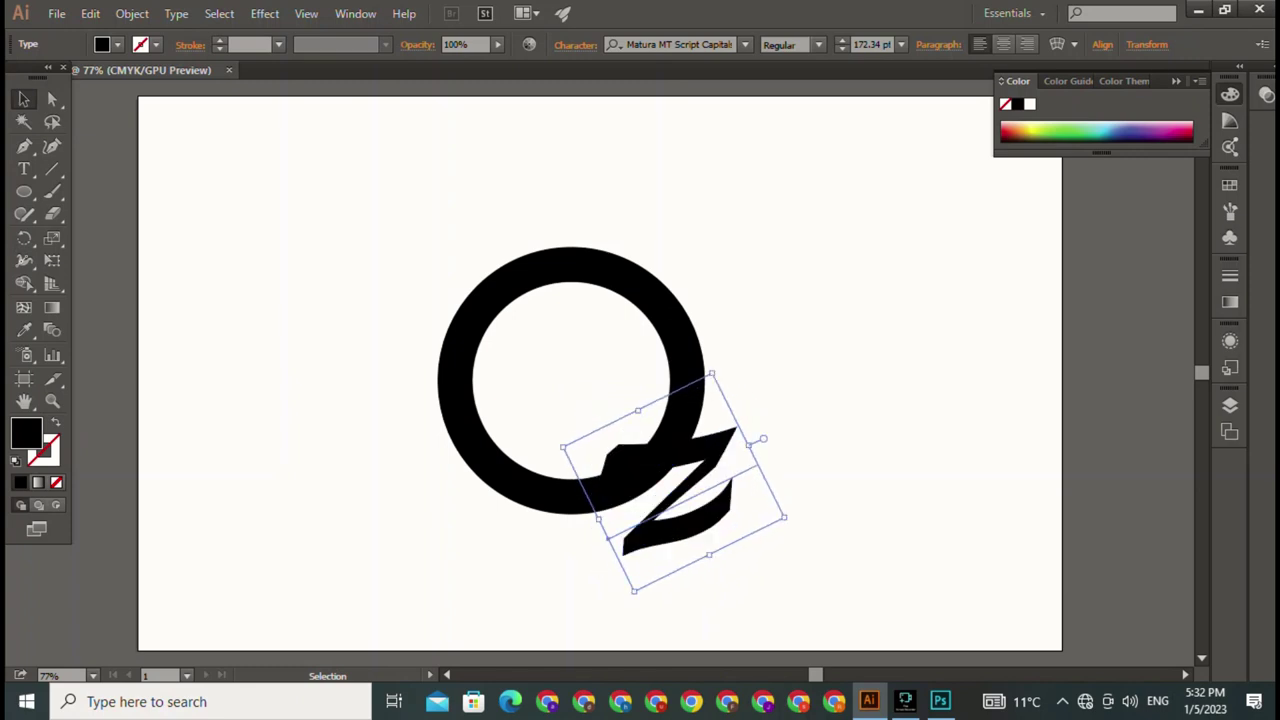
pyautogui.moveTo(680, 470); pyautogui.dragTo(630, 483)
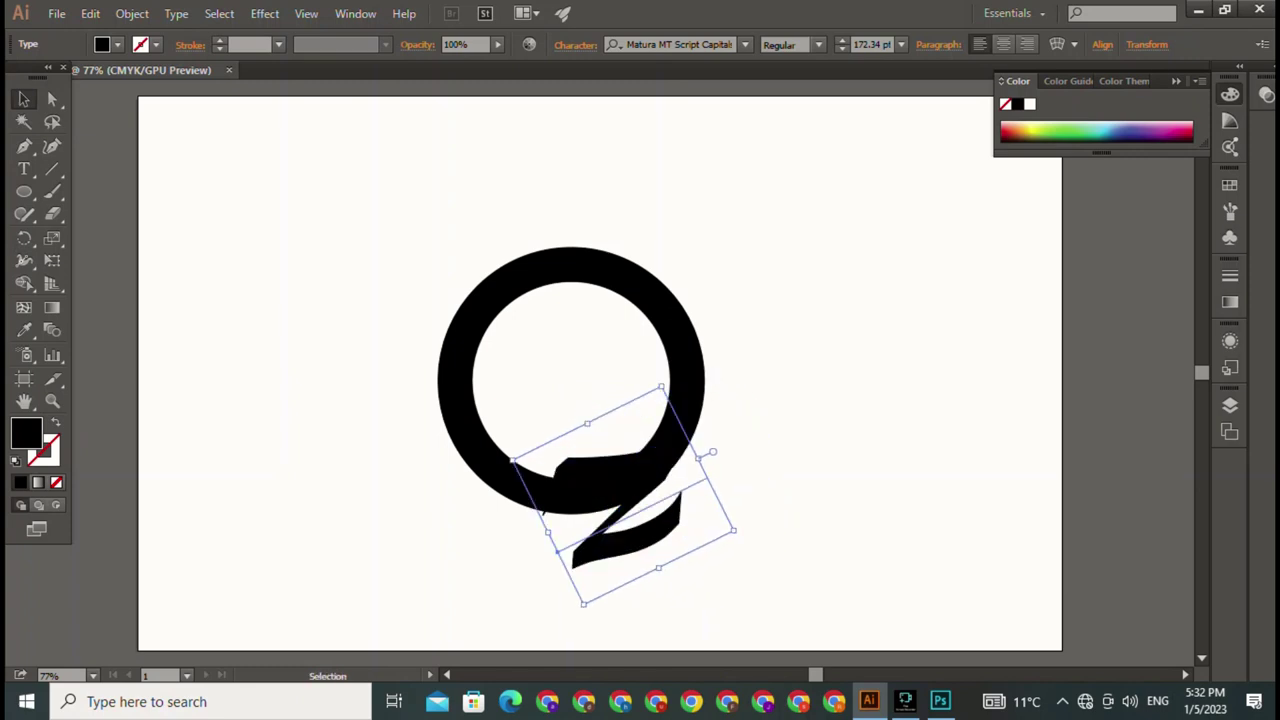
pyautogui.moveTo(750, 545); pyautogui.dragTo(756, 522)
pyautogui.moveTo(640, 520)
pyautogui.mouseDown()
pyautogui.moveTo(668, 519)
pyautogui.moveTo(643, 508)
pyautogui.mouseUp()
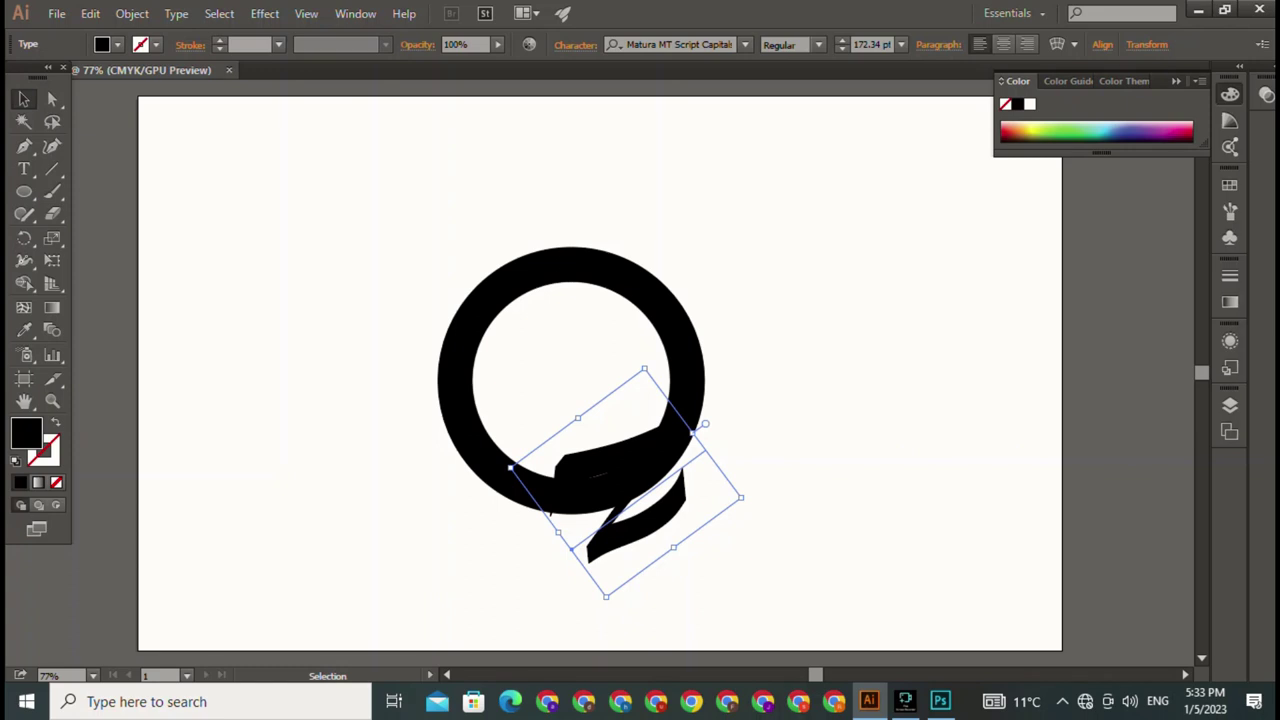
# Step: Try Old English Text MT and then Something Dangerous fonts on the Z
pyautogui.click(744, 44)
pyautogui.scroll(-5, 800, 330)
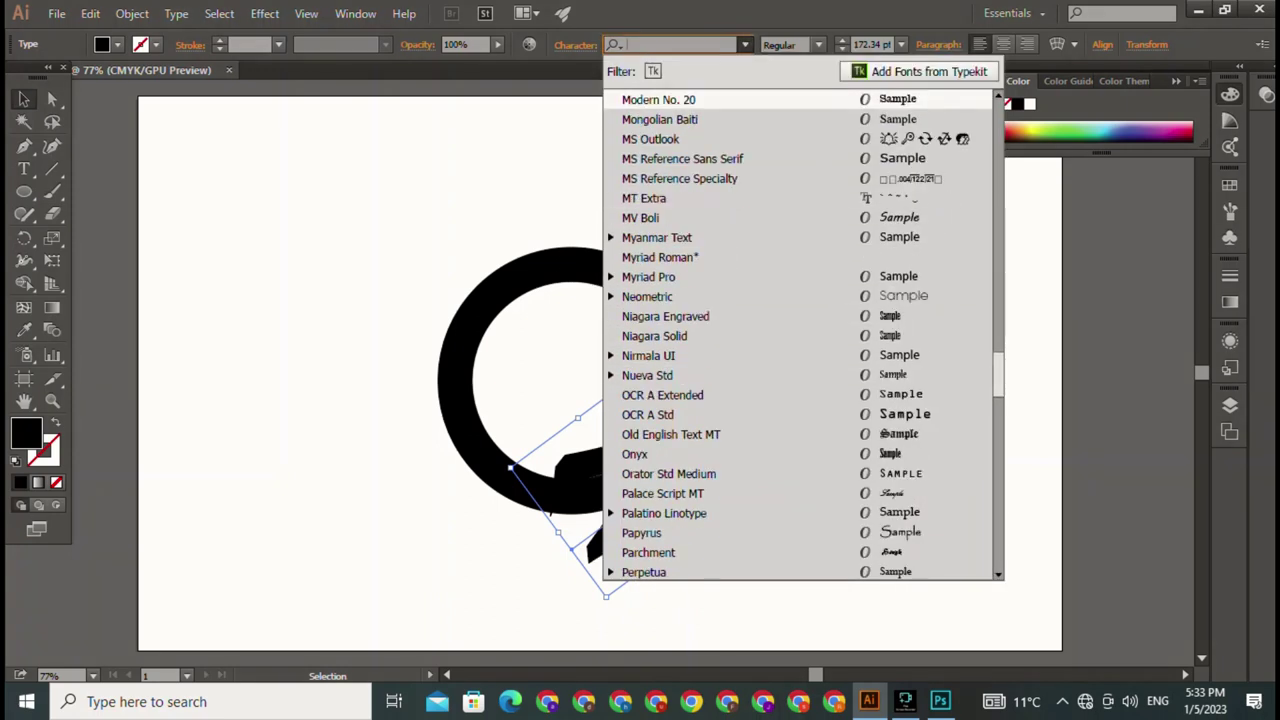
pyautogui.click(671, 434)
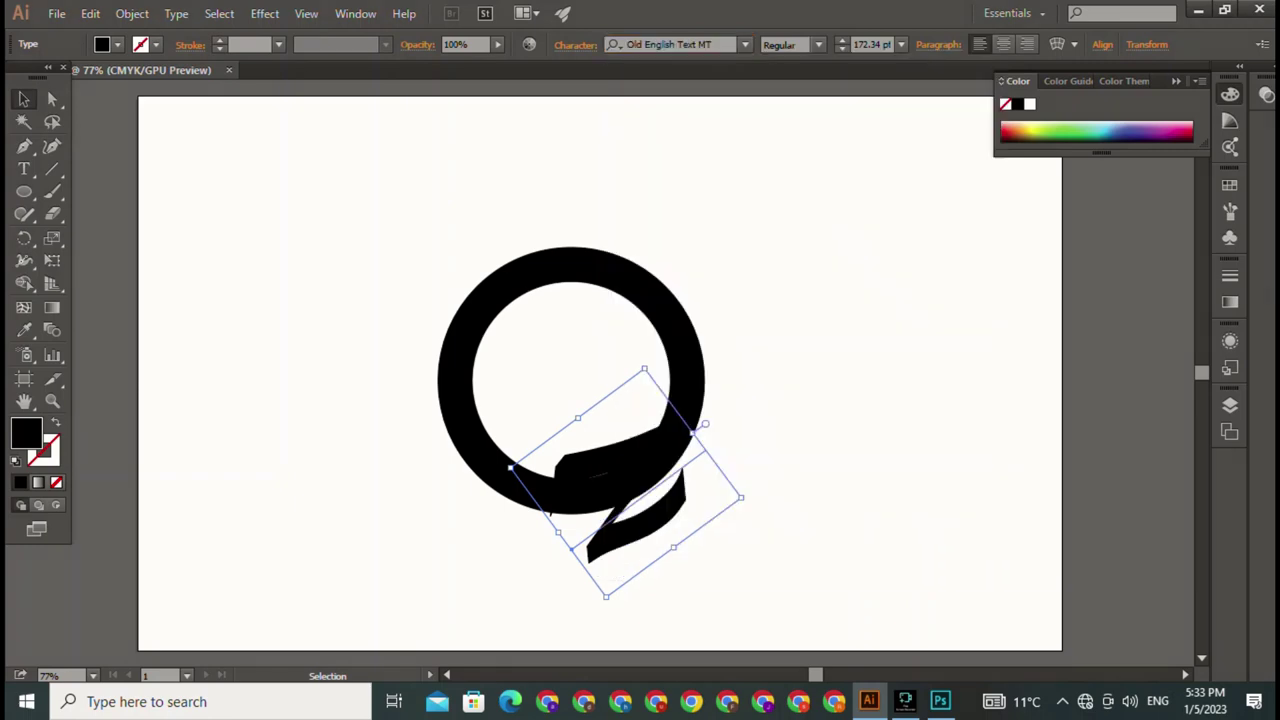
pyautogui.click(744, 44)
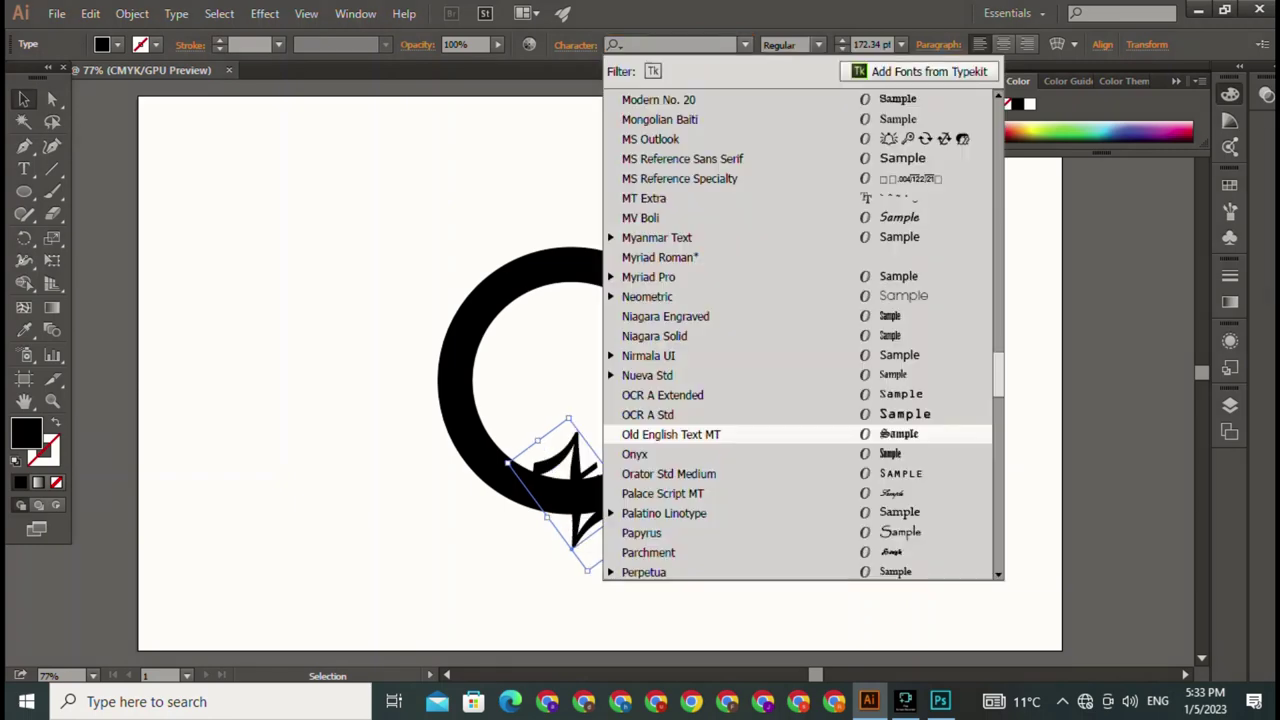
pyautogui.scroll(-6, 800, 330)
pyautogui.scroll(-2, 750, 200)
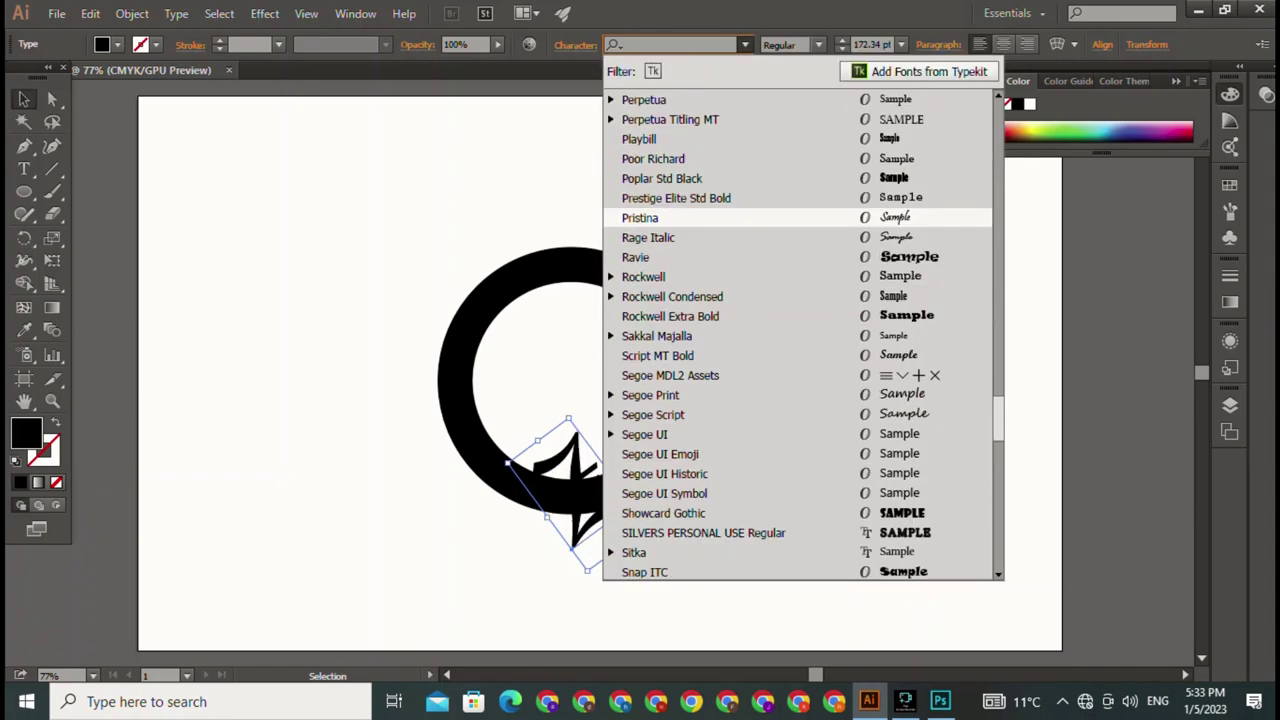
pyautogui.scroll(-1, 750, 200)
pyautogui.scroll(-4, 750, 300)
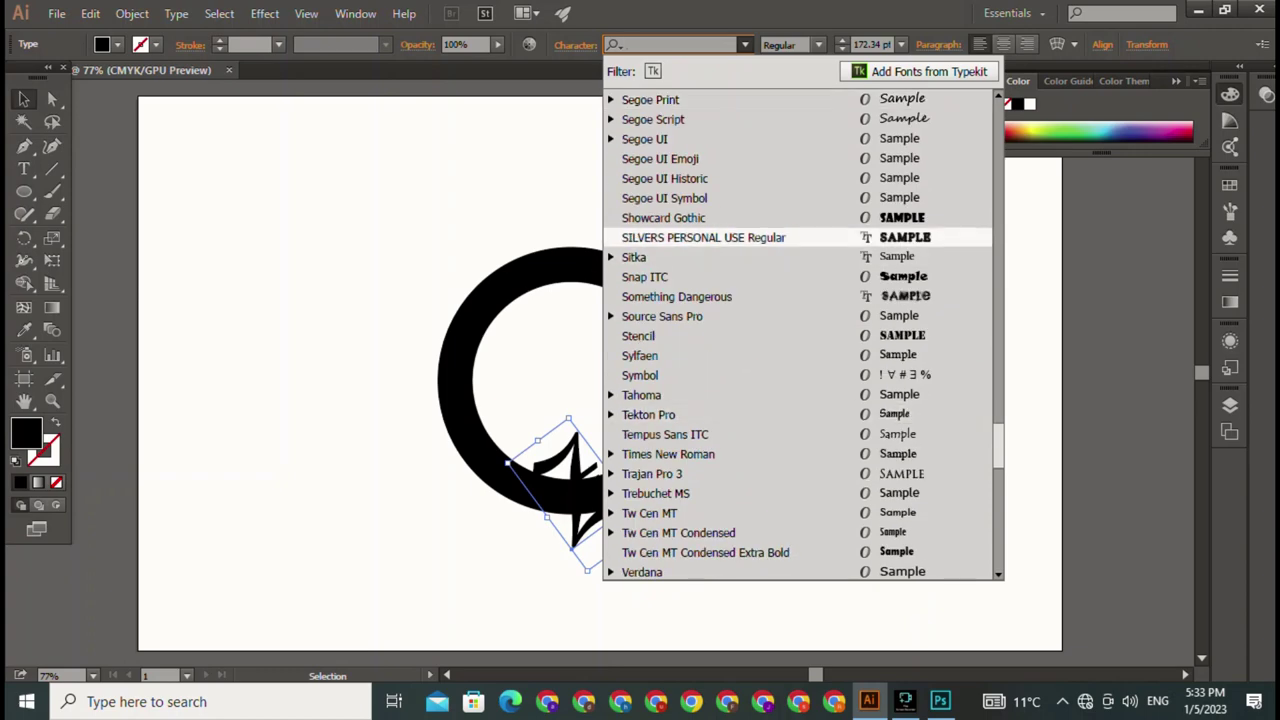
pyautogui.click(676, 296)
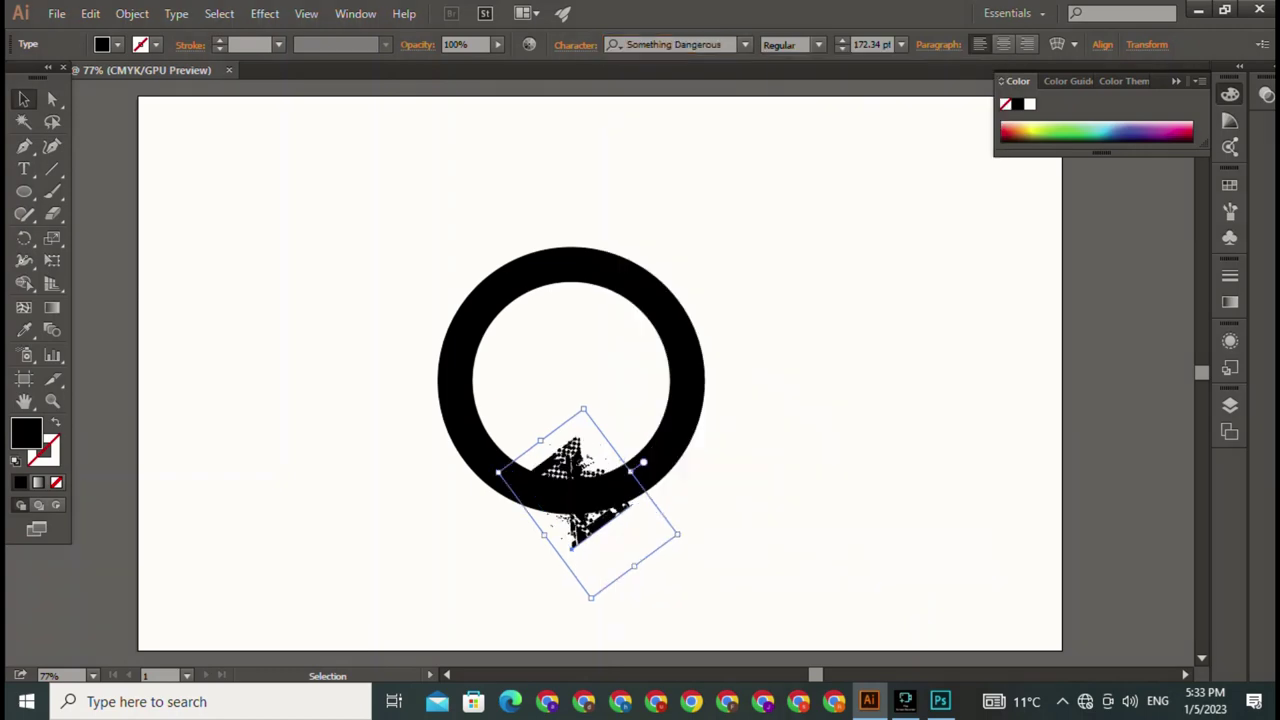
# Step: Switch the tail letter to Lucida Sans Unicode
pyautogui.click(744, 44)
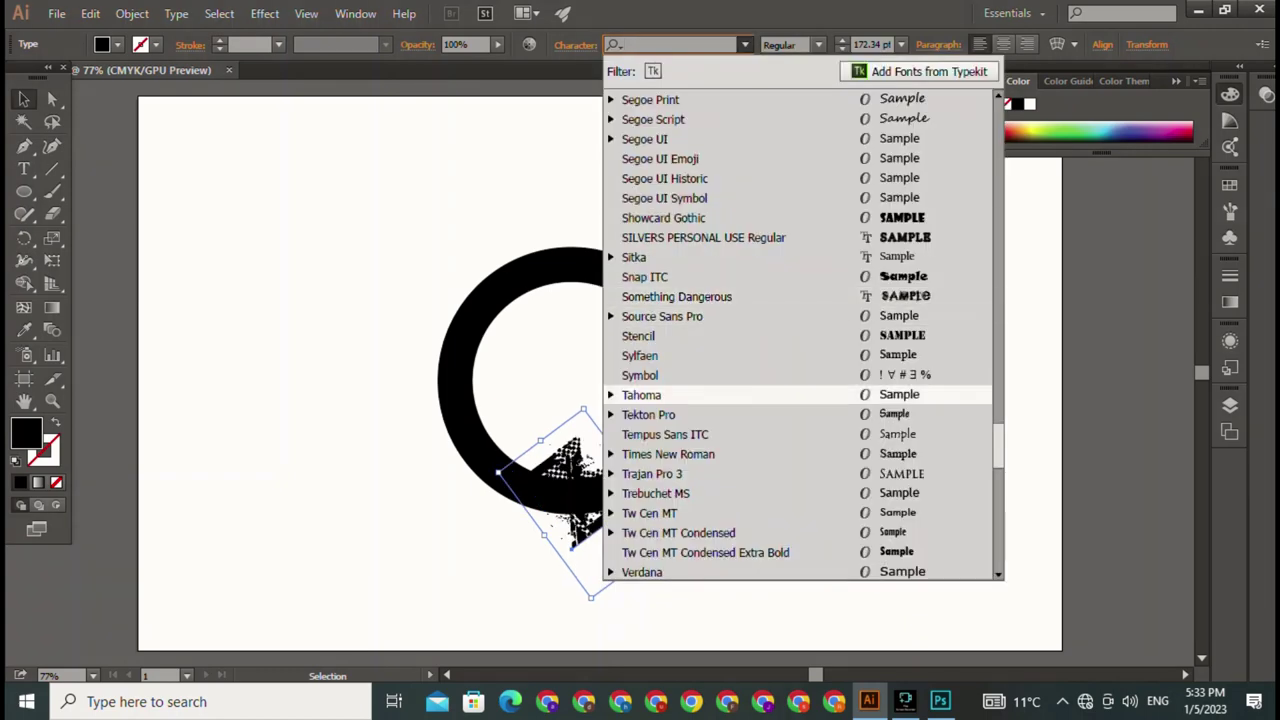
pyautogui.scroll(-3, 800, 300)
pyautogui.scroll(6, 750, 300)
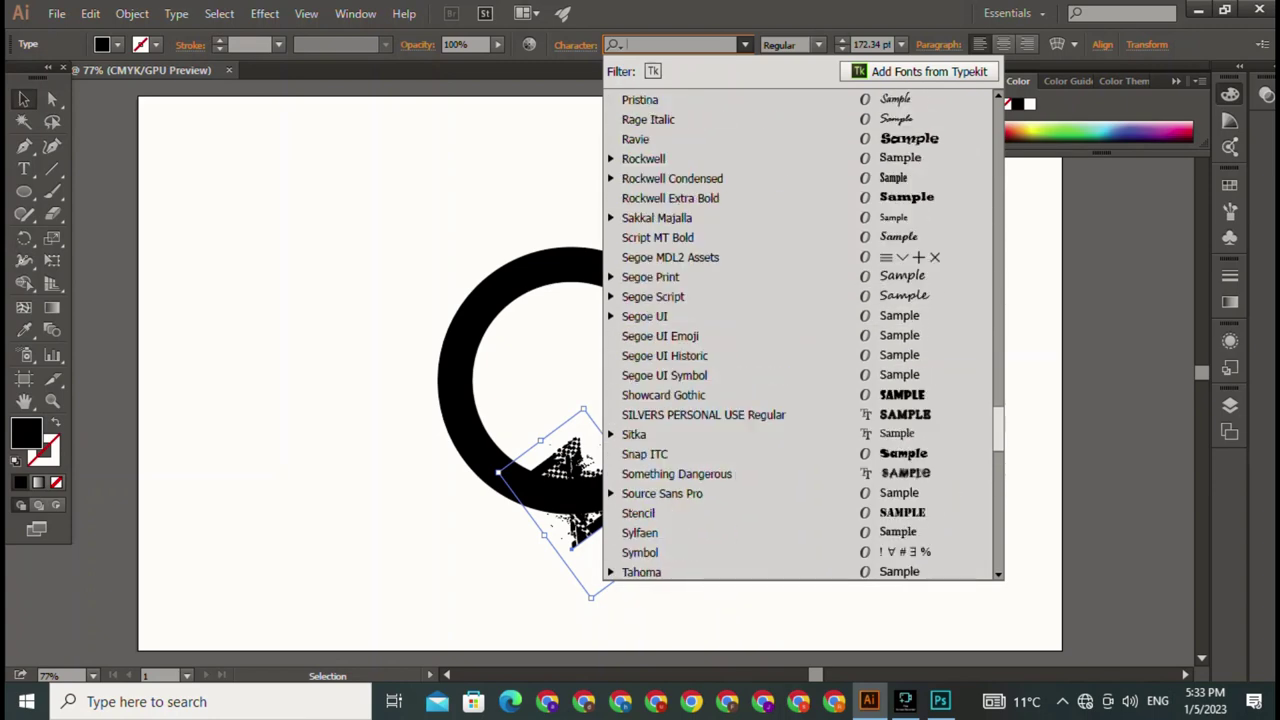
pyautogui.scroll(4, 750, 300)
pyautogui.scroll(4, 750, 371)
pyautogui.scroll(1, 750, 371)
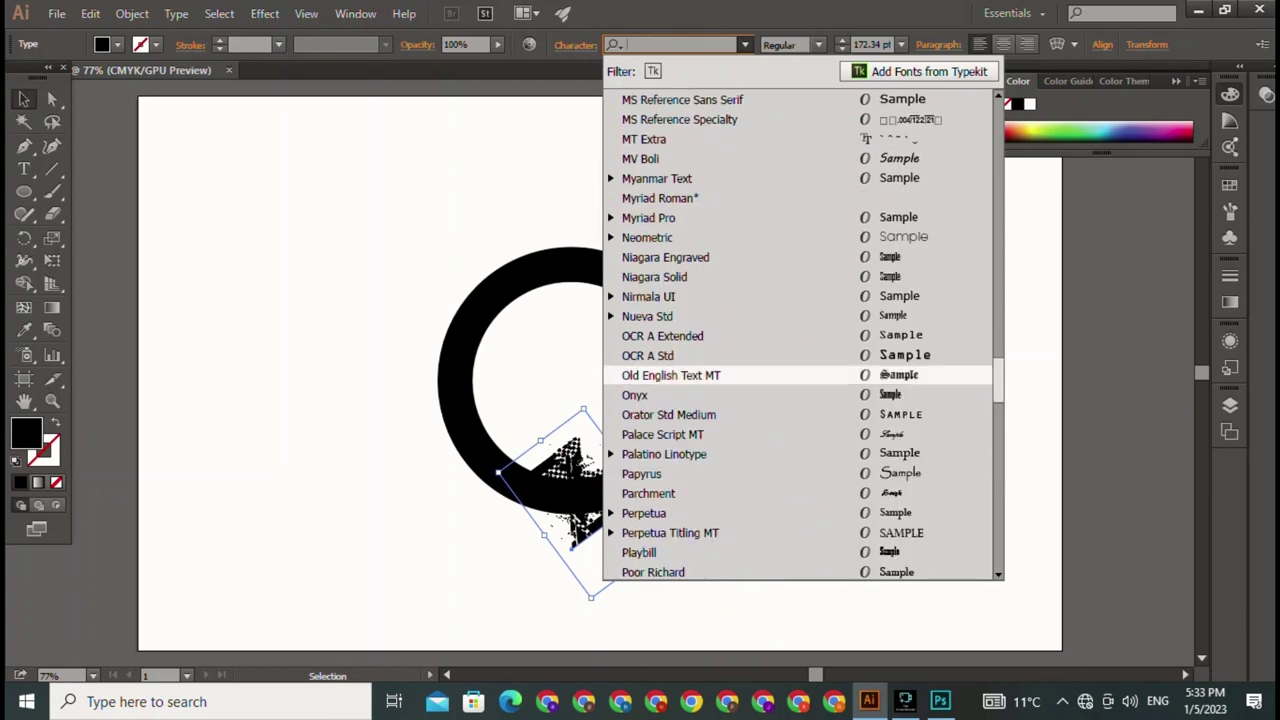
pyautogui.scroll(7, 750, 371)
pyautogui.scroll(5, 750, 371)
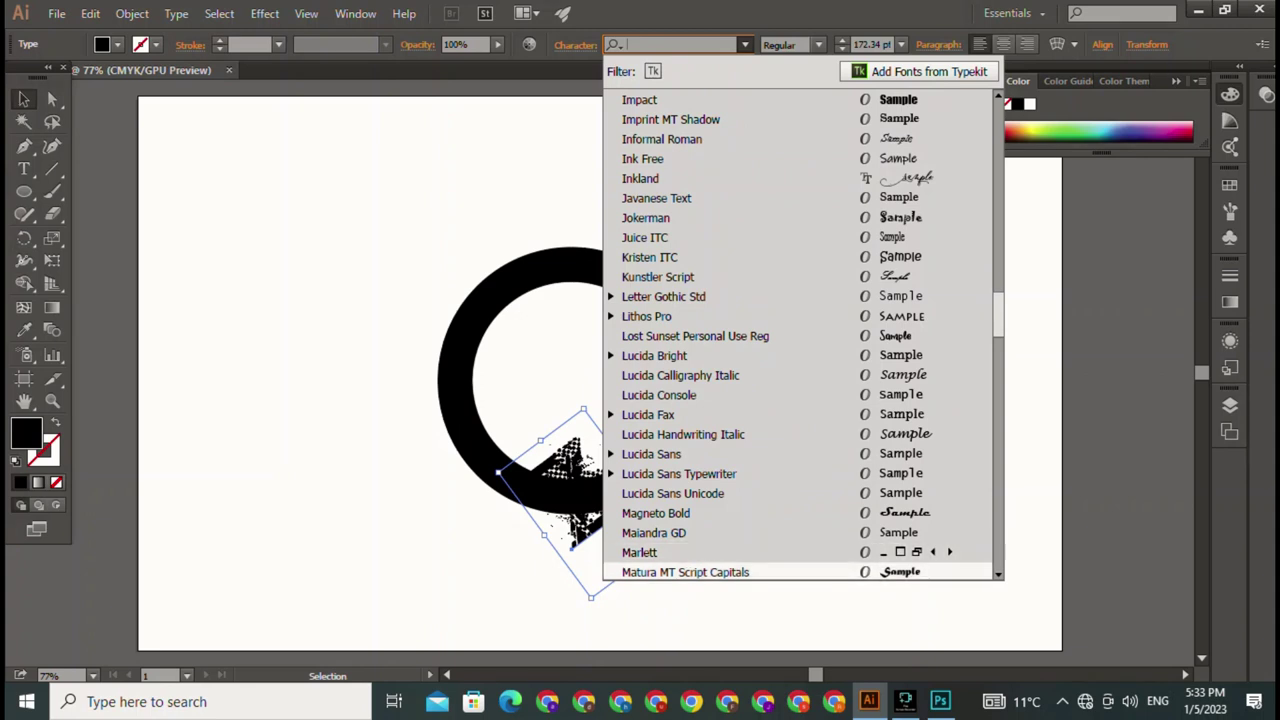
pyautogui.click(672, 493)
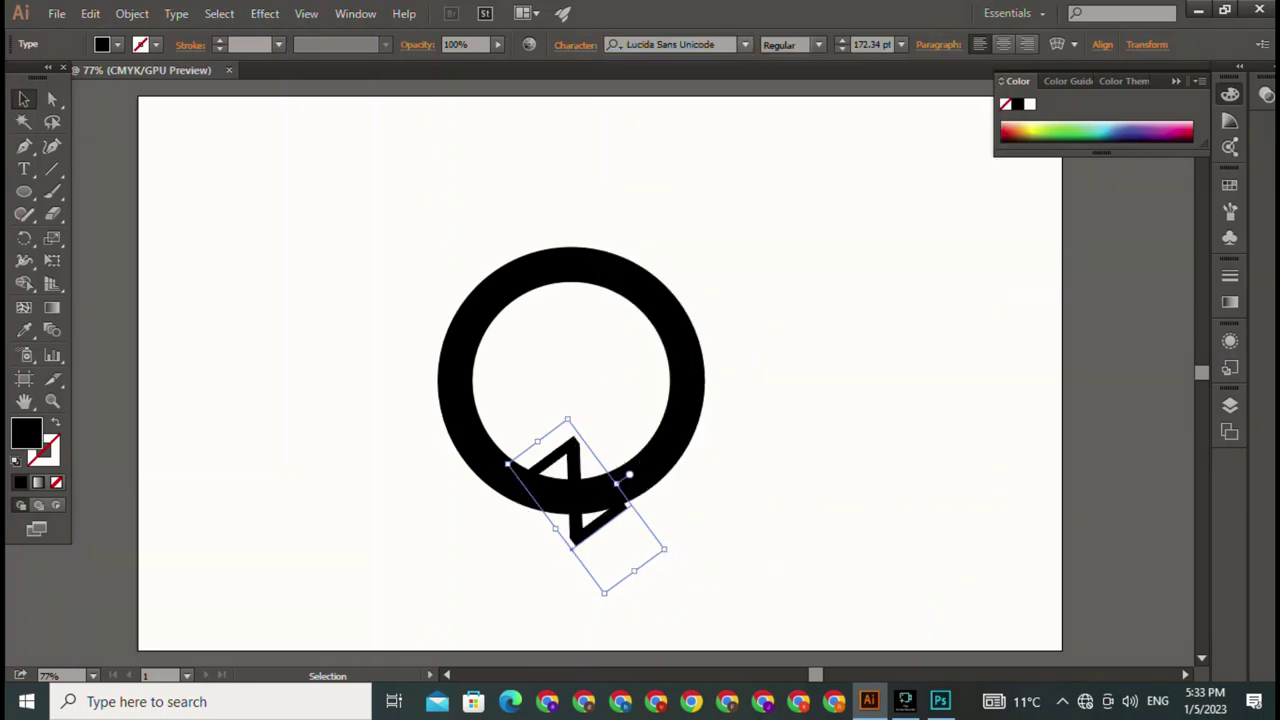
# Step: Set the tail letter in Jokerman and scroll back up the font list
pyautogui.click(745, 44)
pyautogui.click(700, 237)
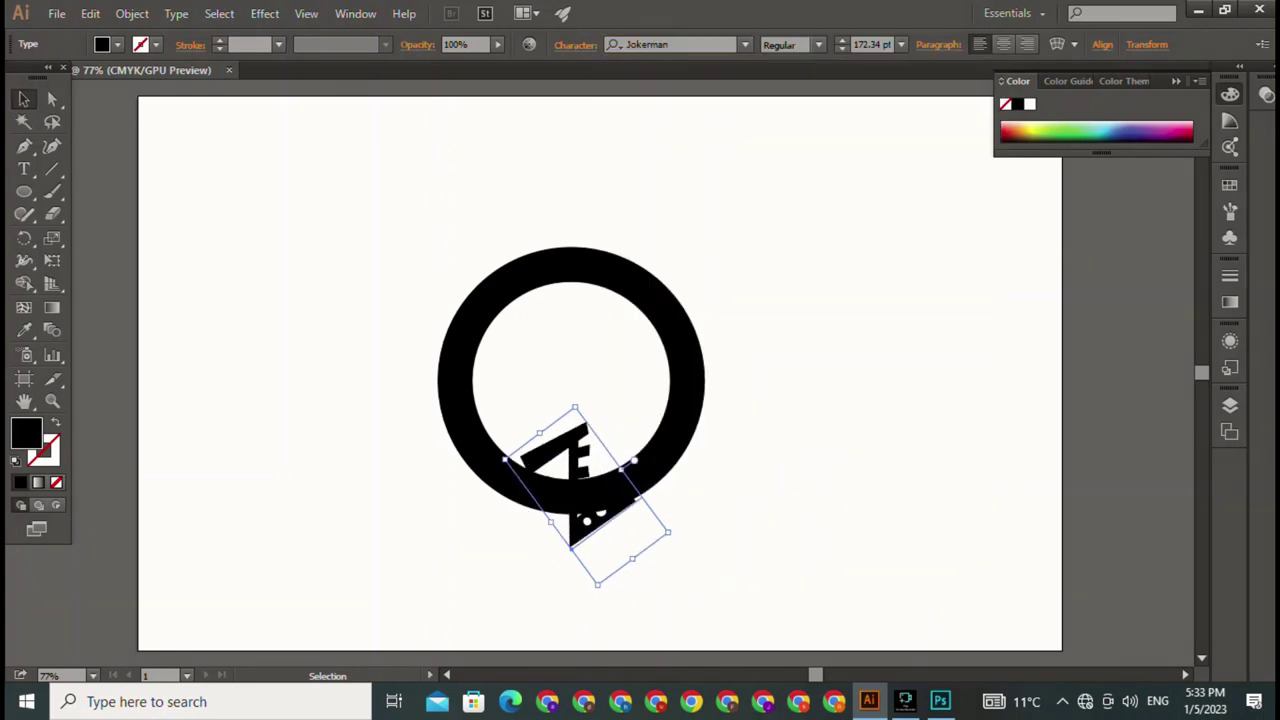
pyautogui.click(745, 44)
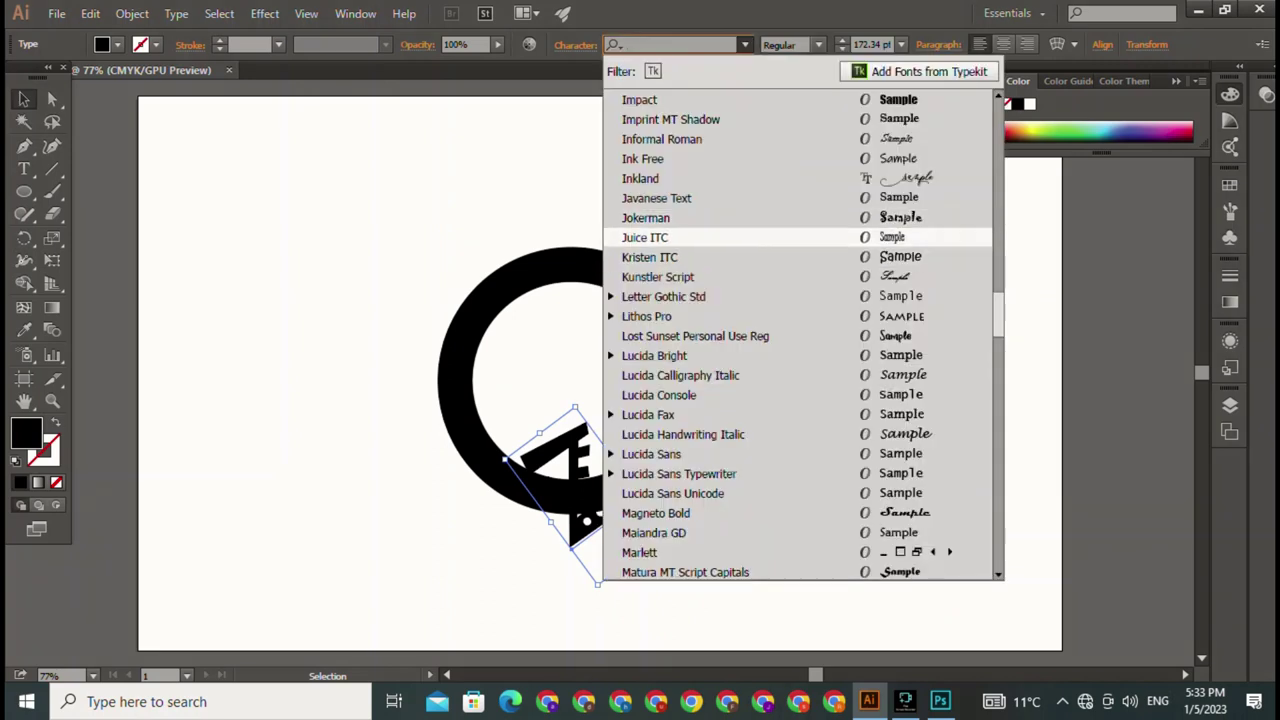
pyautogui.scroll(3, 800, 335)
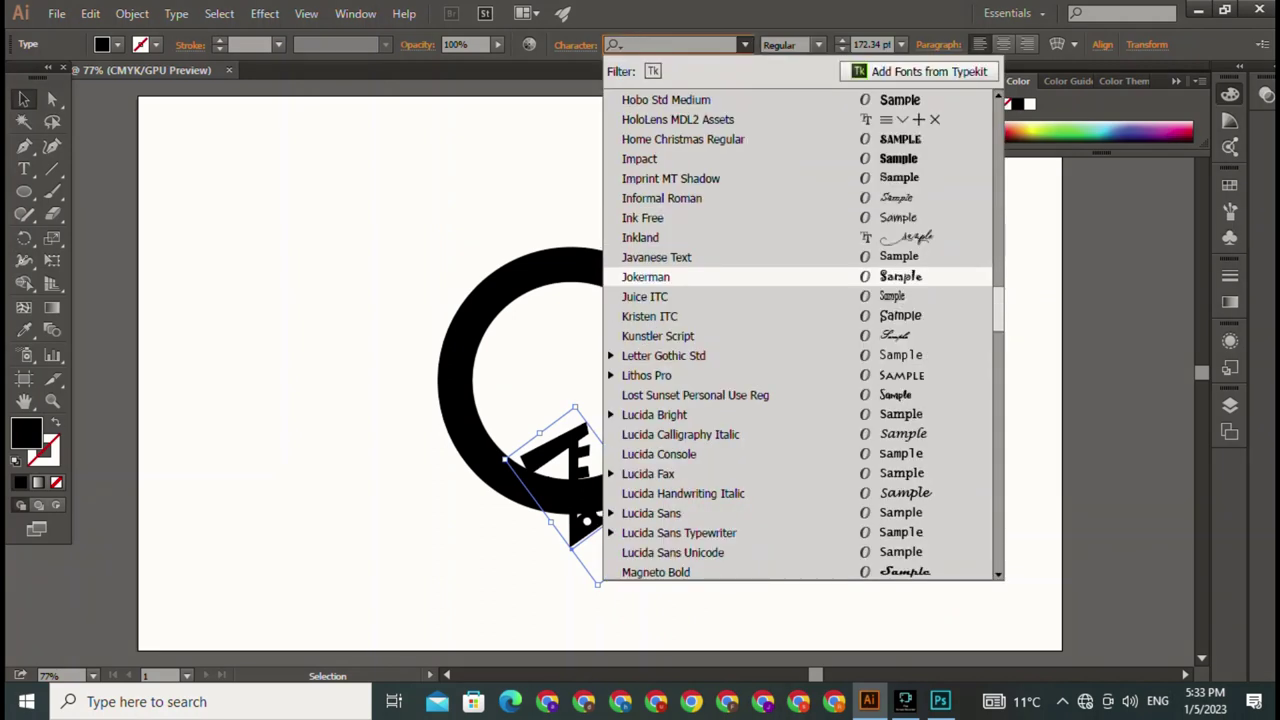
pyautogui.scroll(3, 800, 335)
pyautogui.scroll(1, 805, 336)
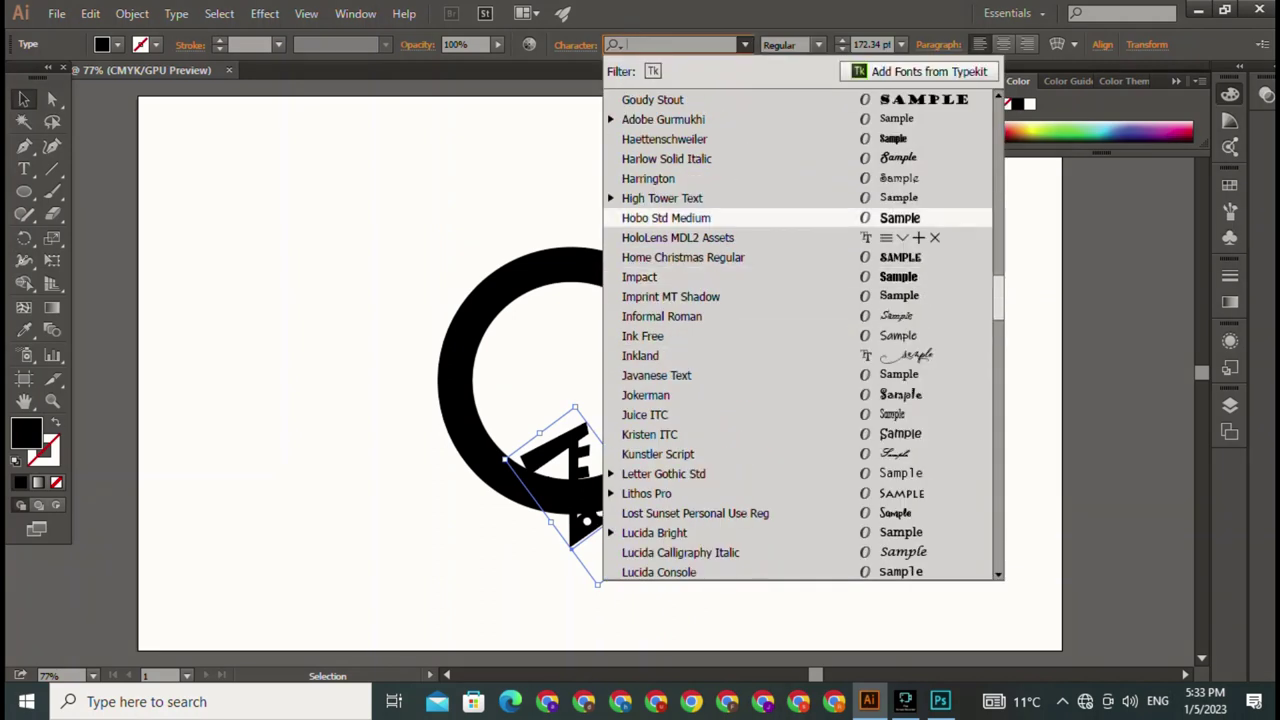
# Step: Confirm the new font and move the script glyph onto the ring's lower right, undoing a tilt
pyautogui.press('Escape')
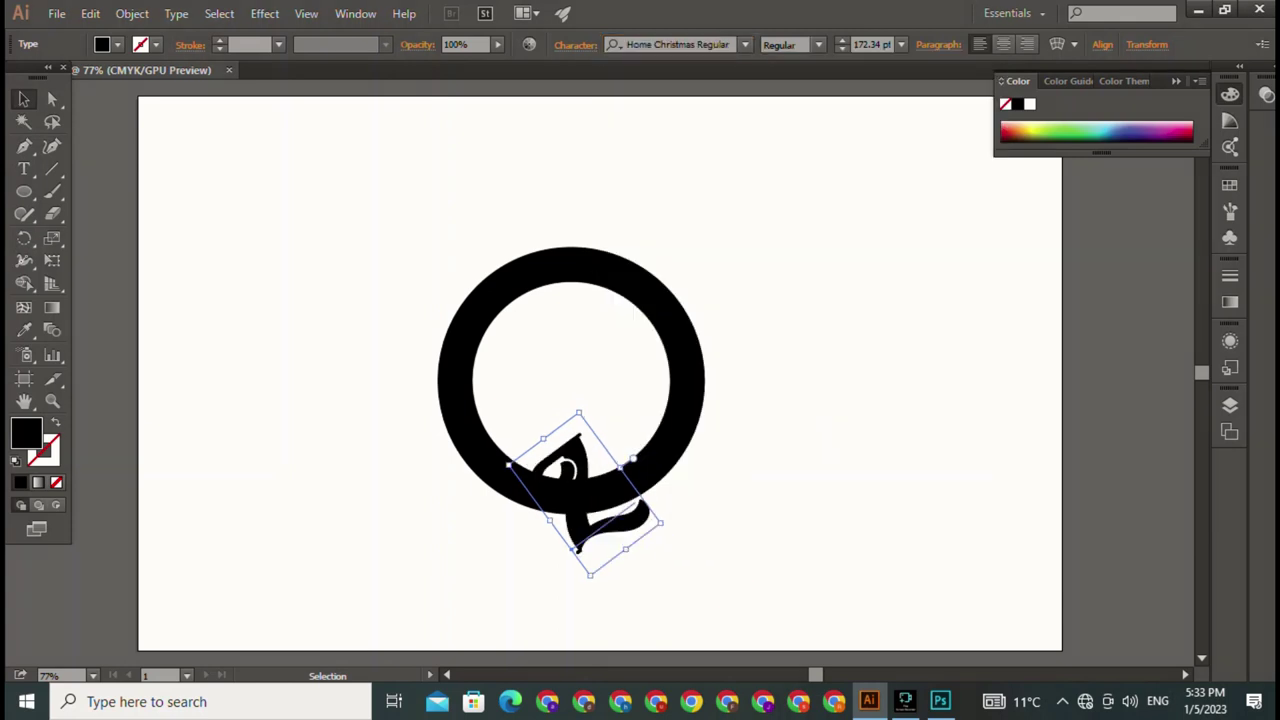
pyautogui.moveTo(580, 490); pyautogui.dragTo(680, 478)
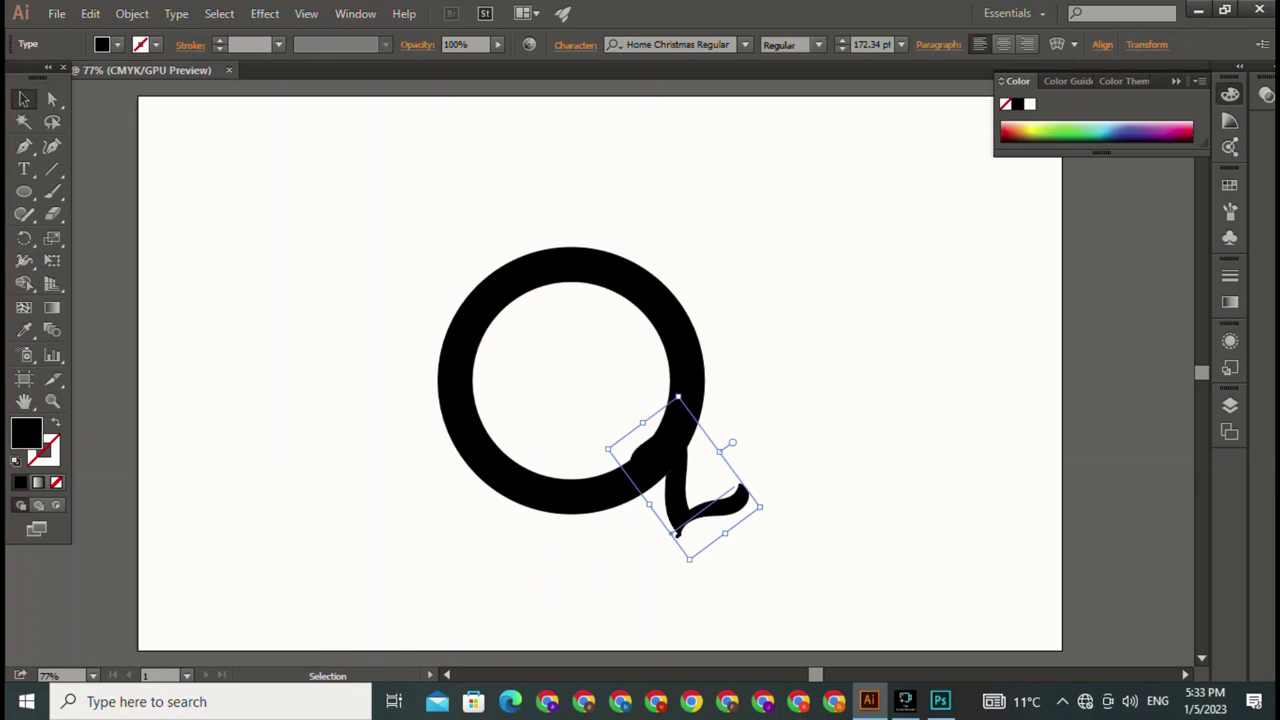
pyautogui.moveTo(690, 480); pyautogui.dragTo(662, 495)
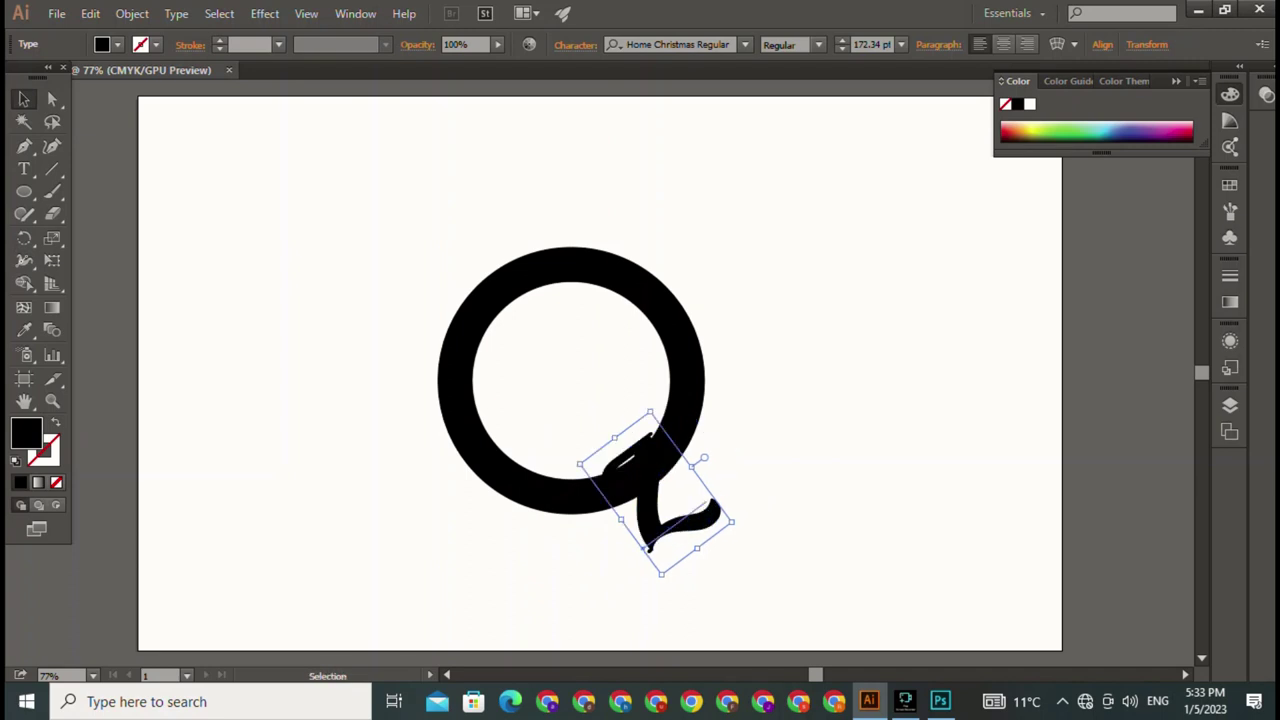
pyautogui.moveTo(649, 548)
pyautogui.mouseDown()
pyautogui.moveTo(620, 548)
pyautogui.moveTo(647, 555)
pyautogui.mouseUp()
pyautogui.hotkey('ctrl', 'shift', 'a')
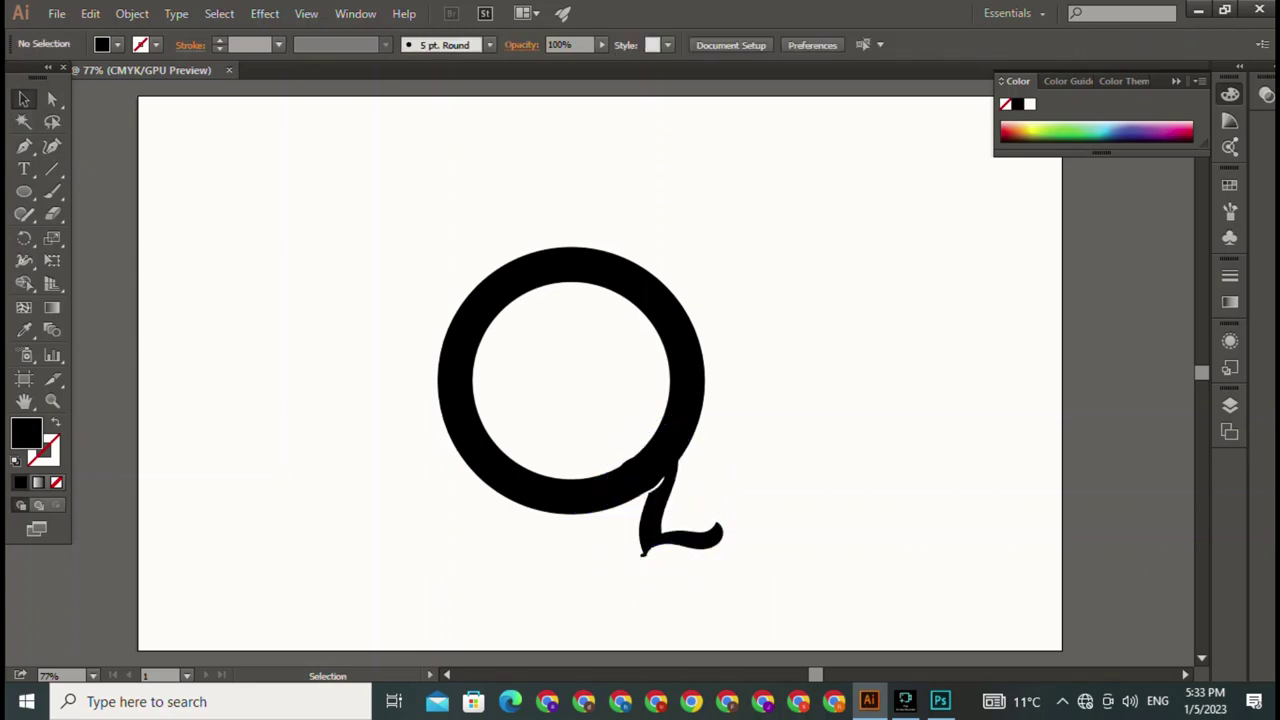
pyautogui.hotkey('ctrl', 'z')
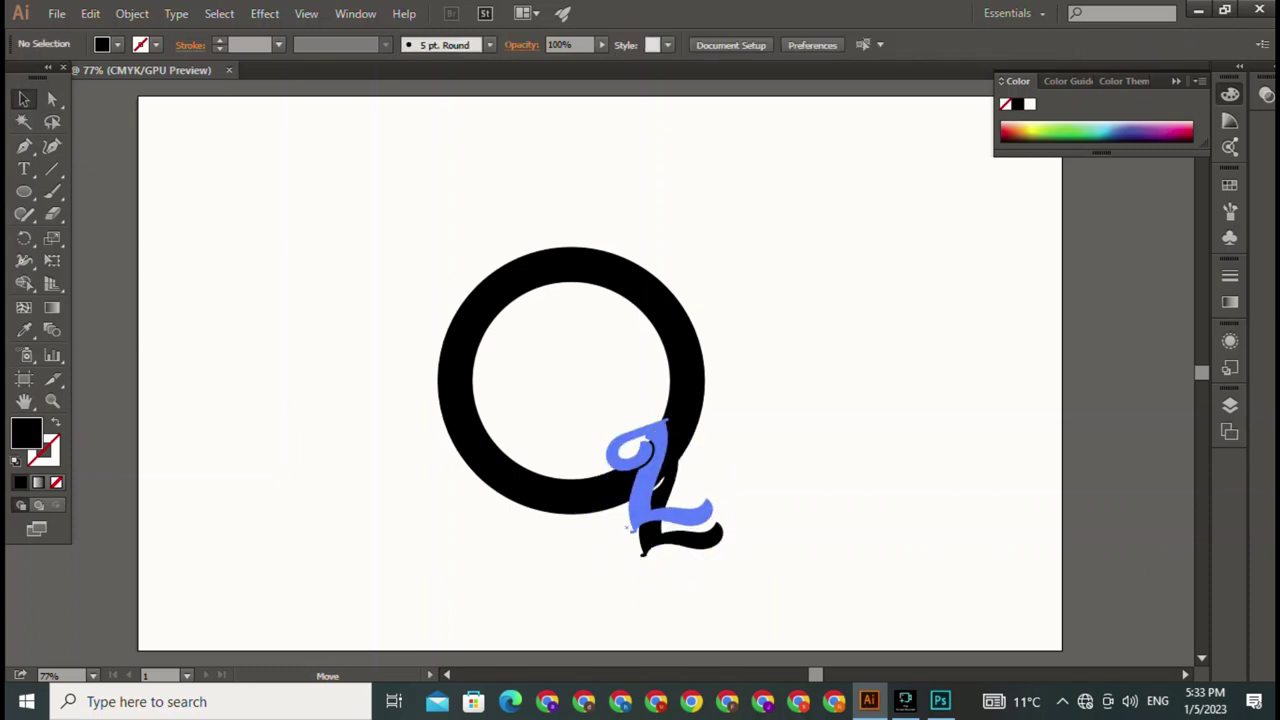
pyautogui.hotkey('ctrl', 'z')
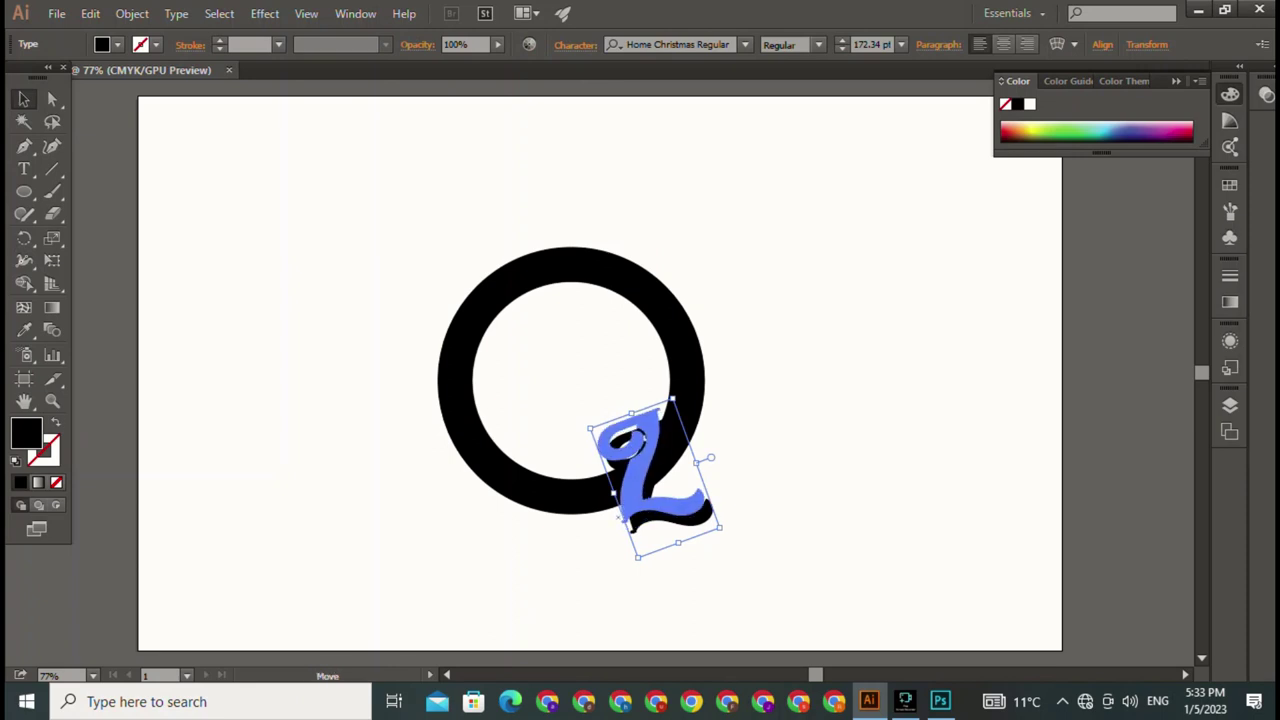
# Step: Enlarge the glyph to 214.46 pt inside the ring, then shift the whole Q left
pyautogui.moveTo(650, 480); pyautogui.dragTo(641, 470)
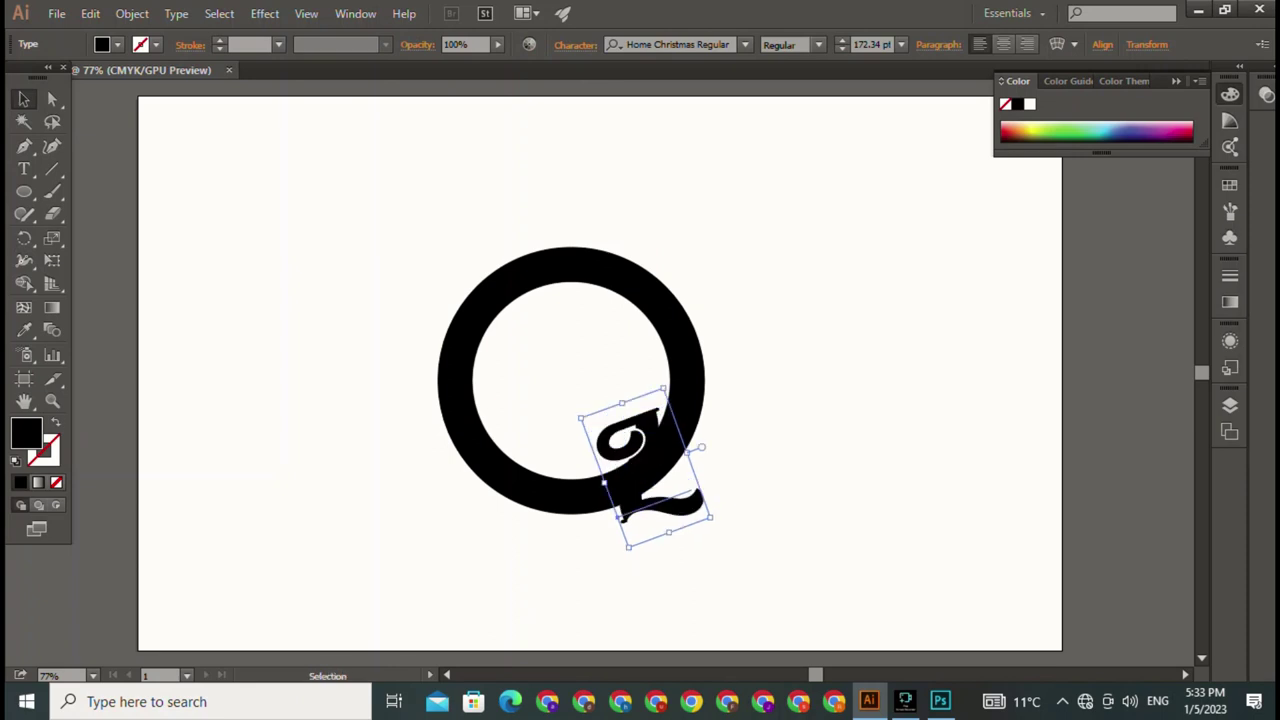
pyautogui.moveTo(663, 388); pyautogui.dragTo(669, 359)
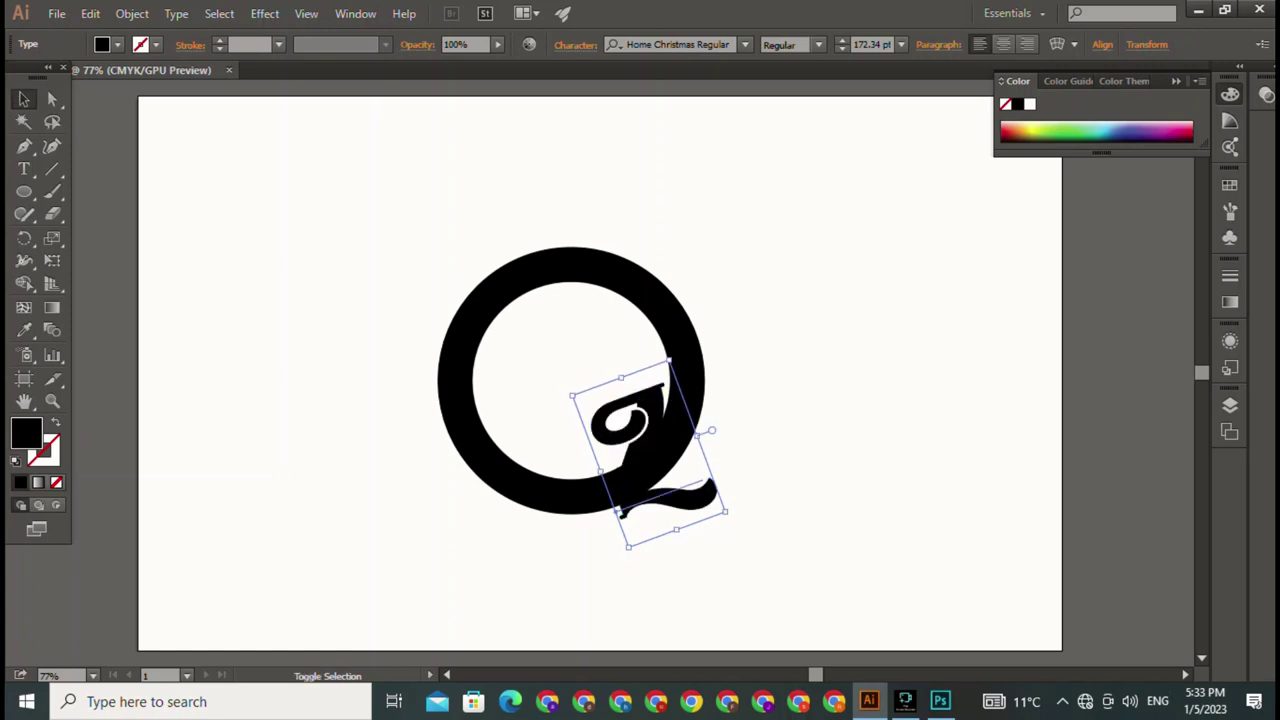
pyautogui.moveTo(669, 359); pyautogui.dragTo(671, 349)
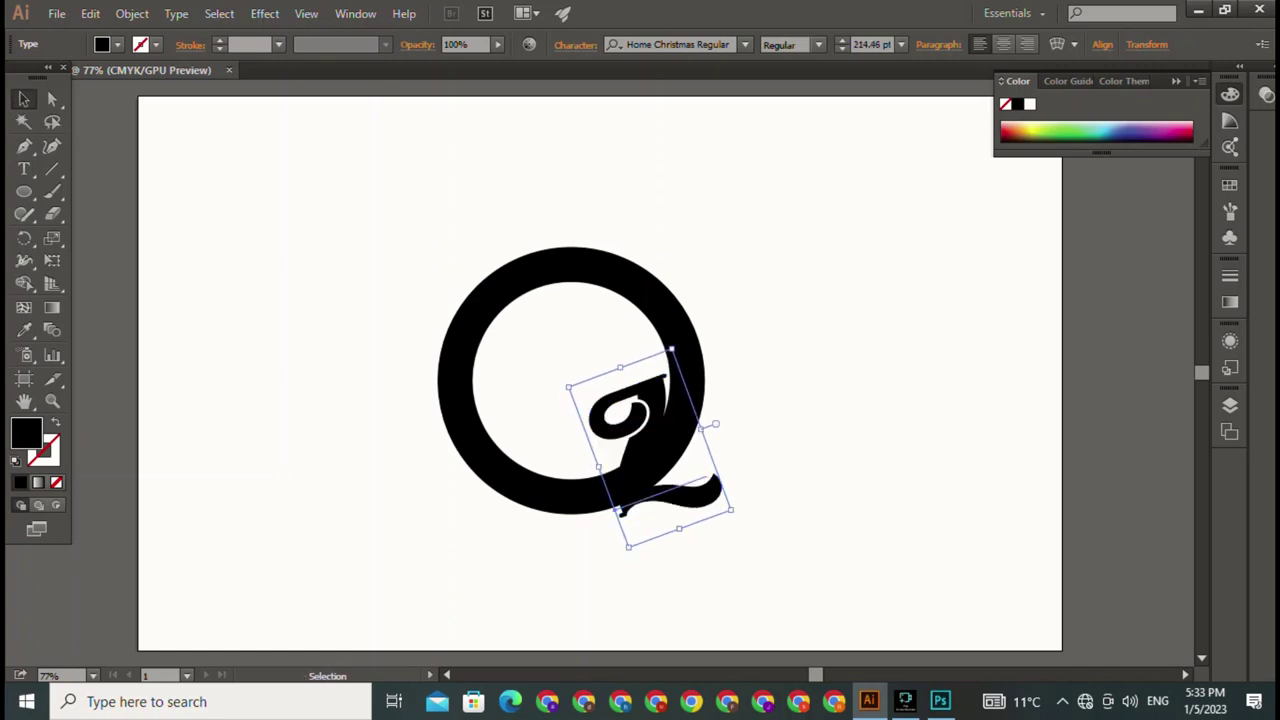
pyautogui.moveTo(640, 470)
pyautogui.mouseDown()
pyautogui.moveTo(618, 479)
pyautogui.moveTo(618, 452)
pyautogui.mouseUp()
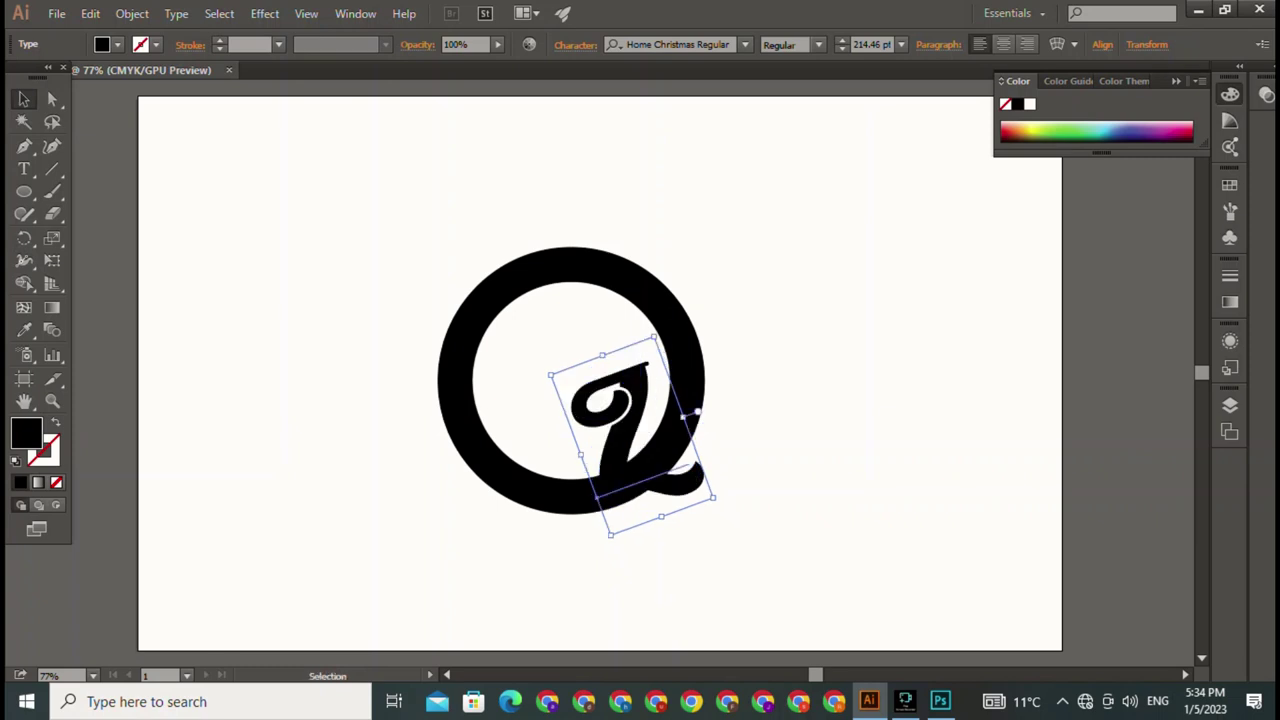
pyautogui.moveTo(618, 390); pyautogui.dragTo(630, 402)
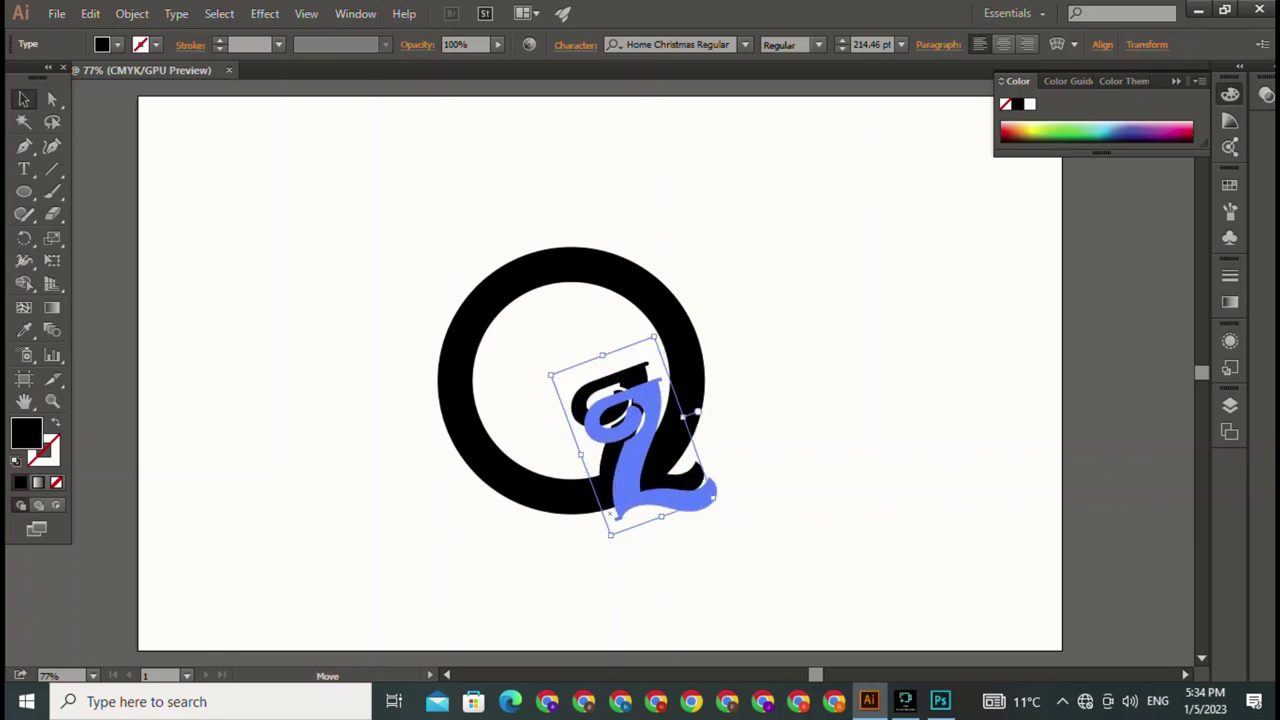
pyautogui.hotkey('ctrl', 'shift', 'a')
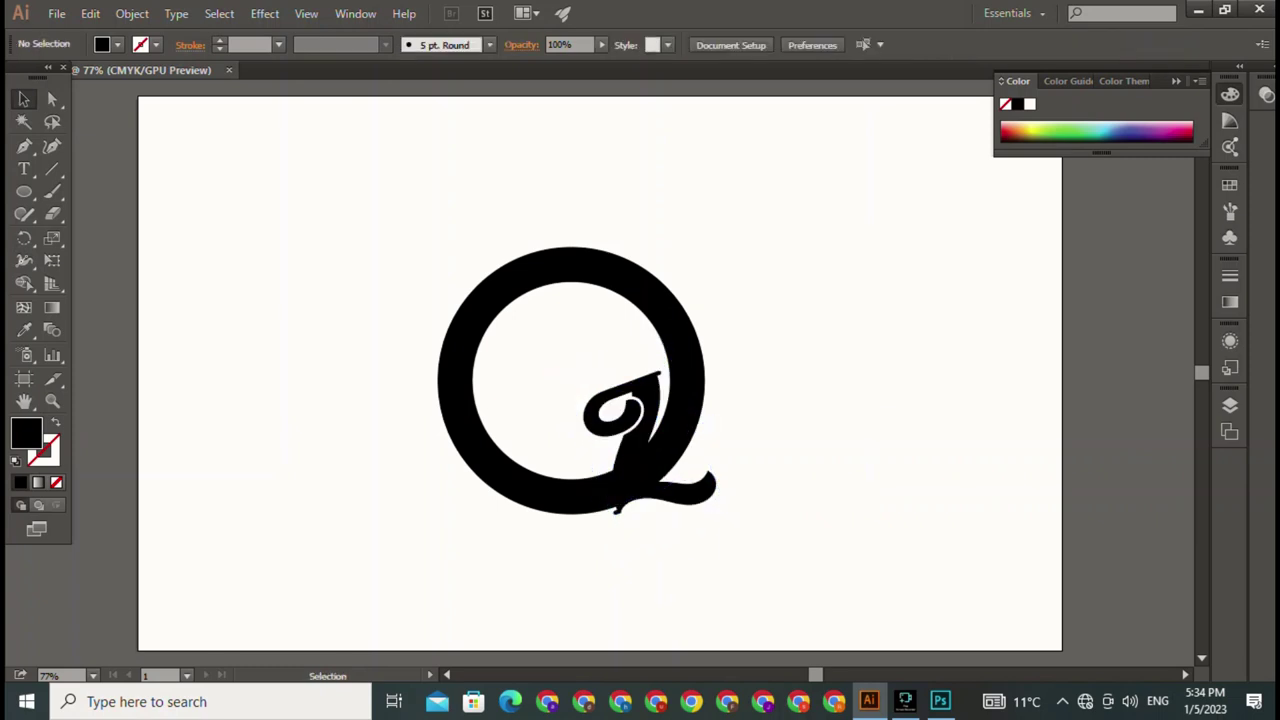
pyautogui.moveTo(434, 236); pyautogui.dragTo(748, 548)
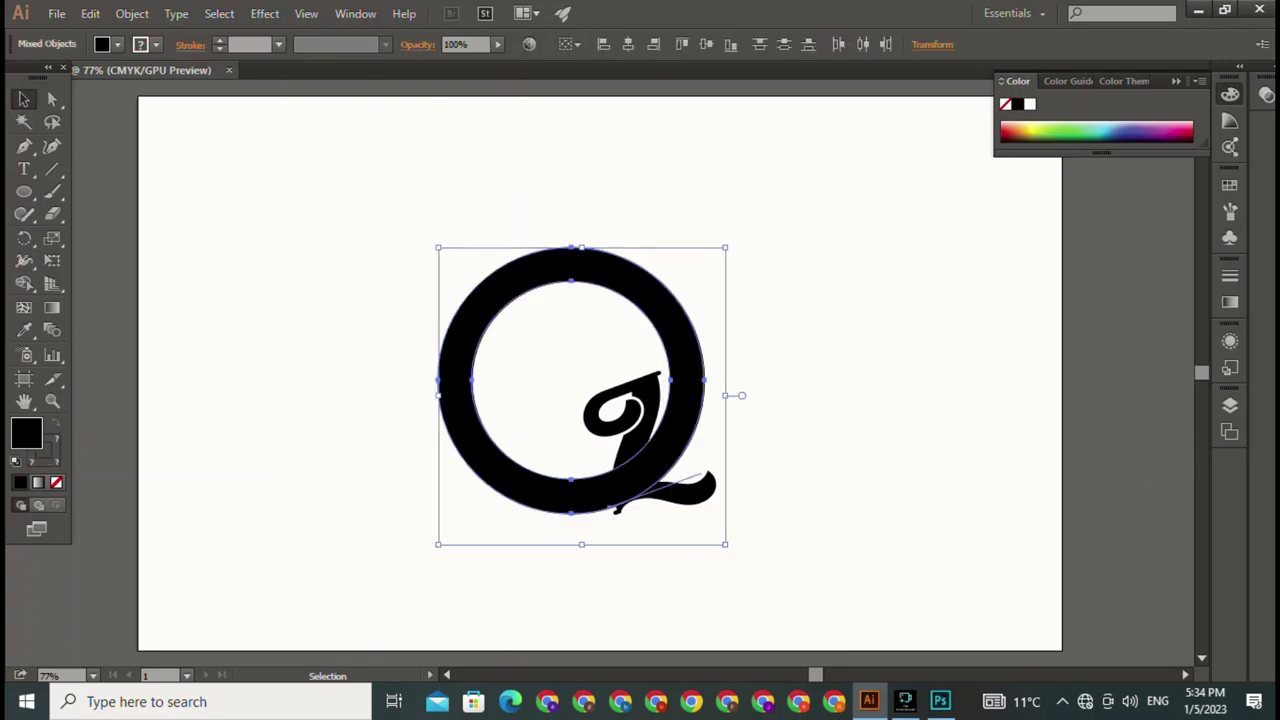
pyautogui.moveTo(620, 420); pyautogui.dragTo(522, 438)
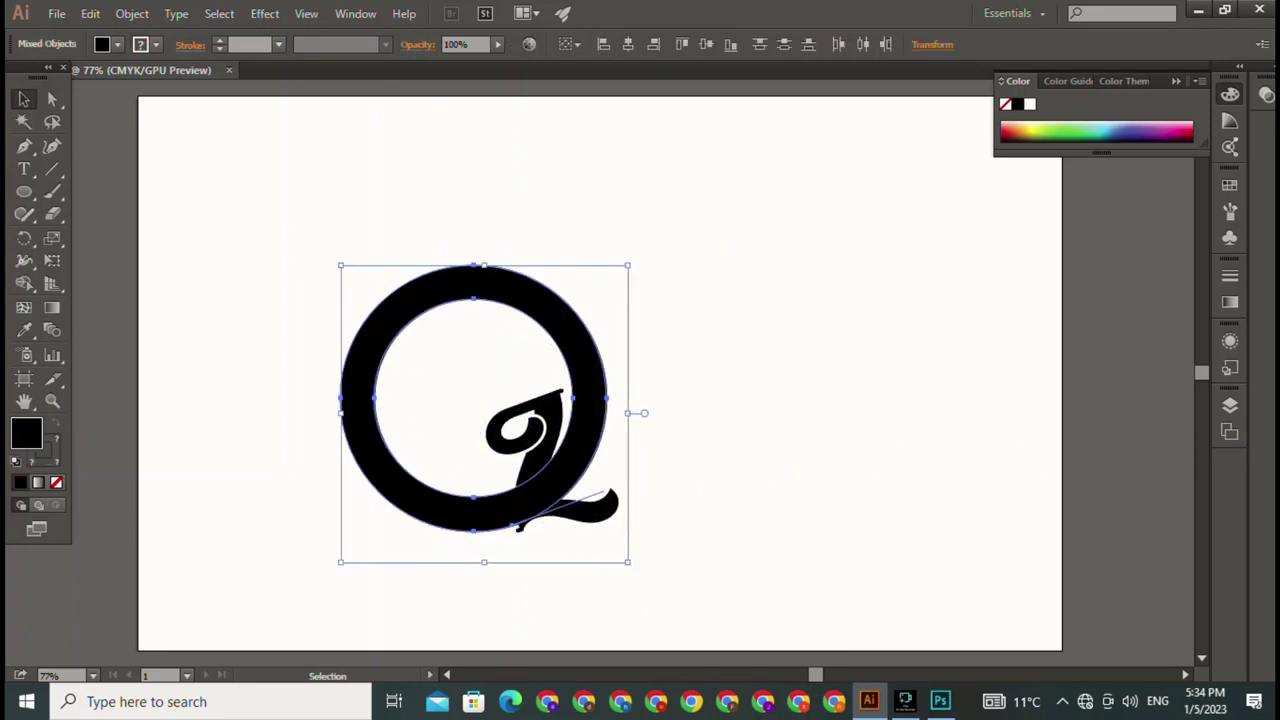
pyautogui.hotkey('ctrl', 'shift', 'a')
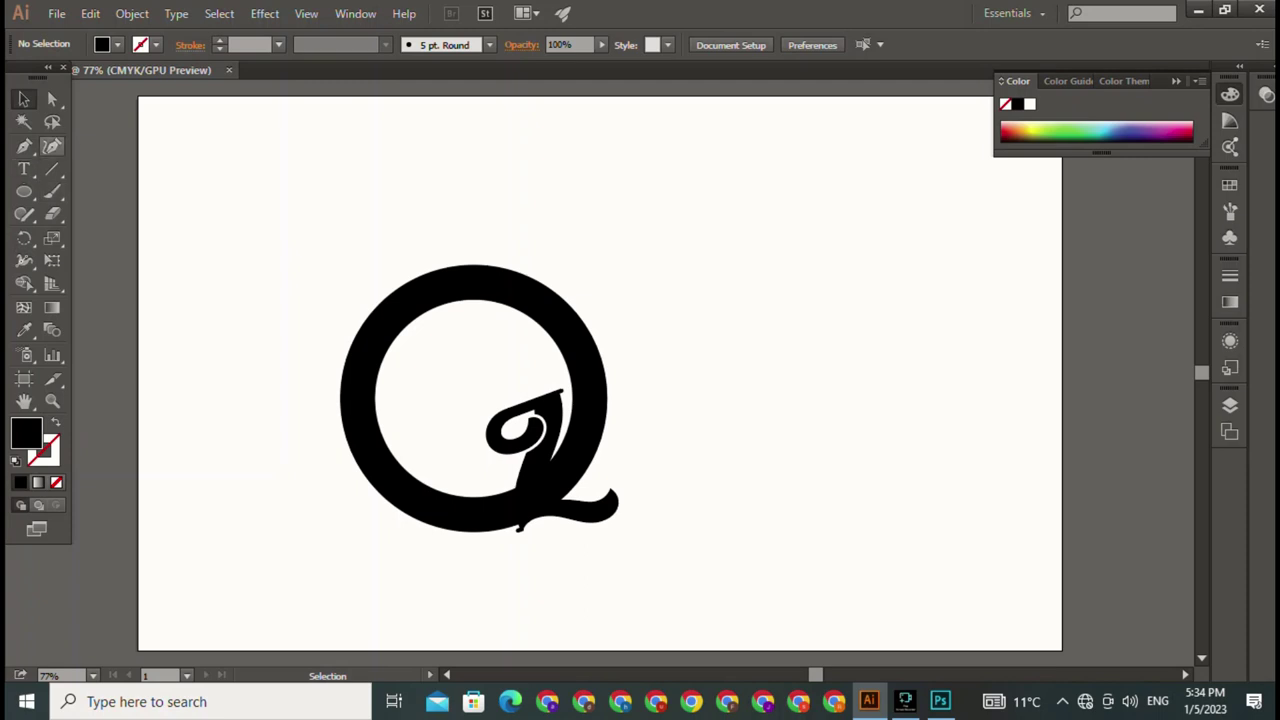
# Step: Draw a closed four-point slanted black bar with an angled top beside the Q
pyautogui.click(24, 146)
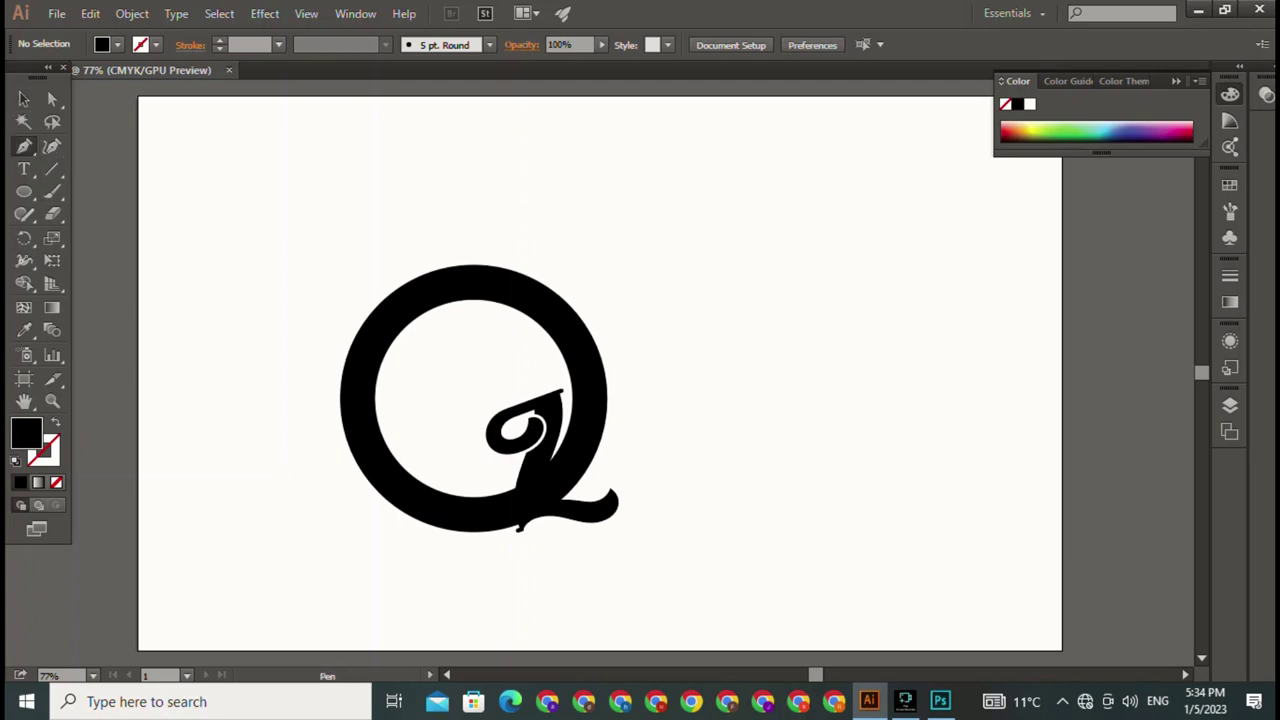
pyautogui.click(787, 160)
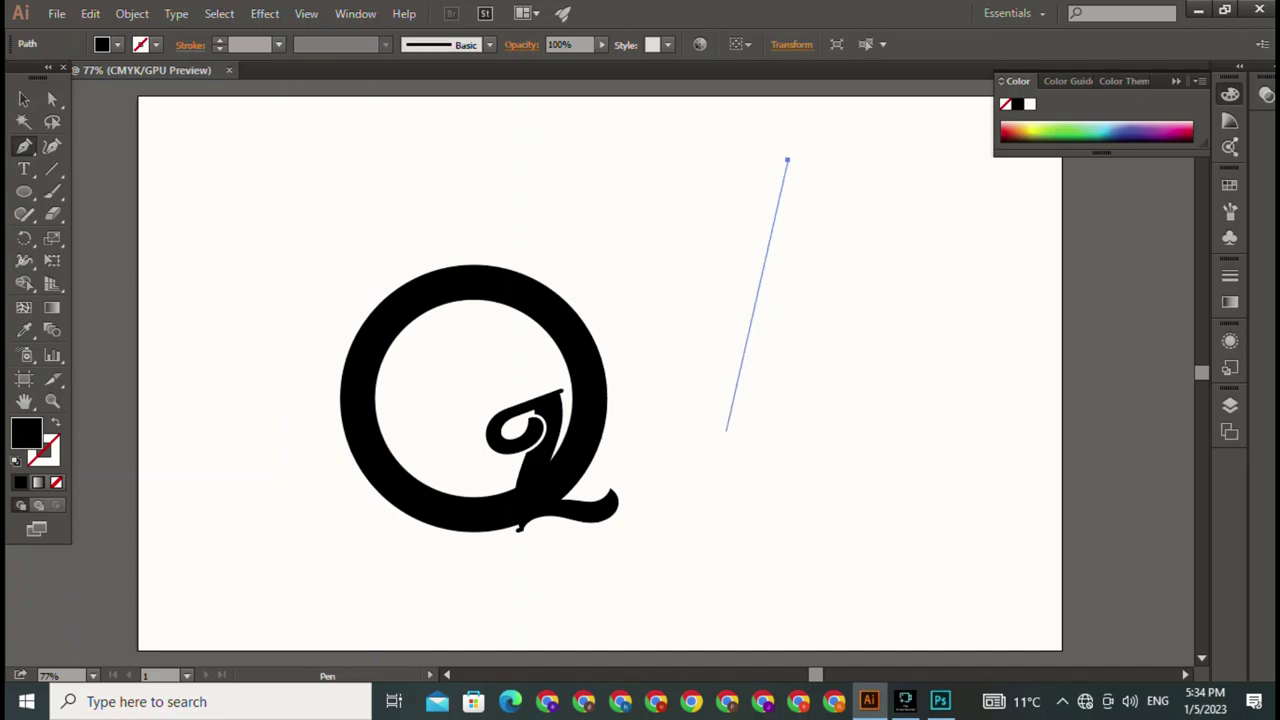
pyautogui.click(726, 430)
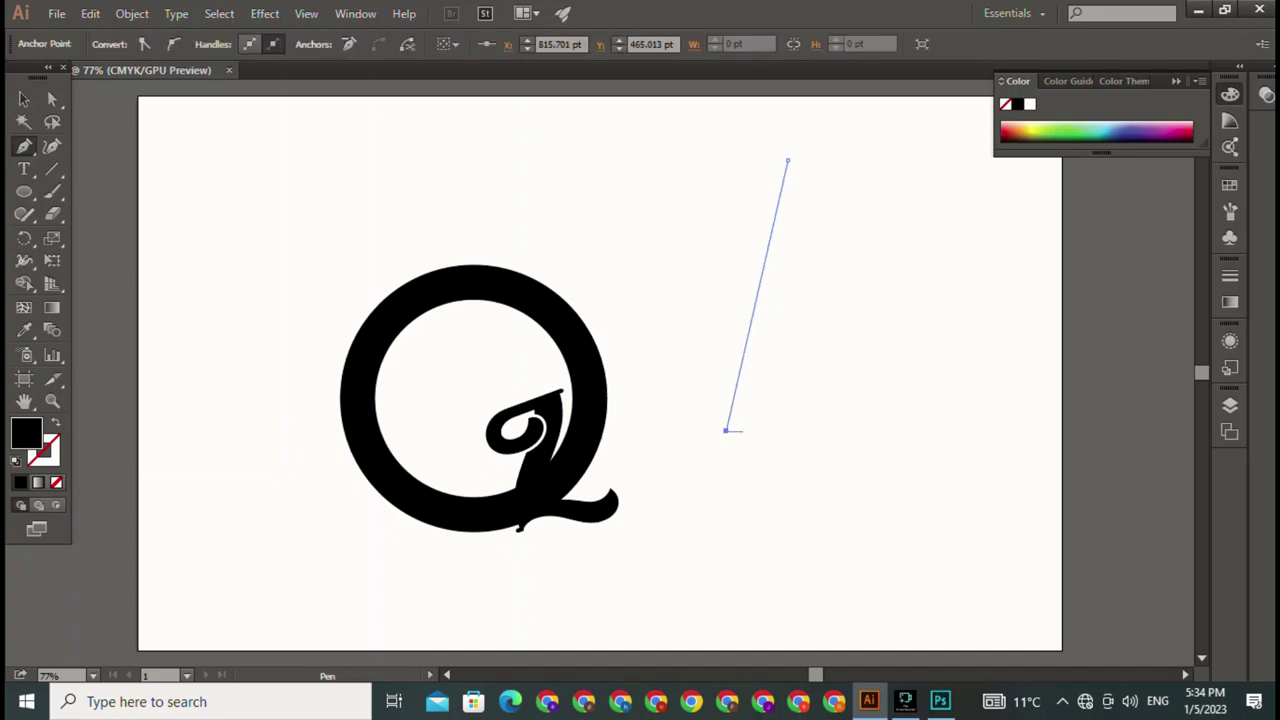
pyautogui.click(752, 430)
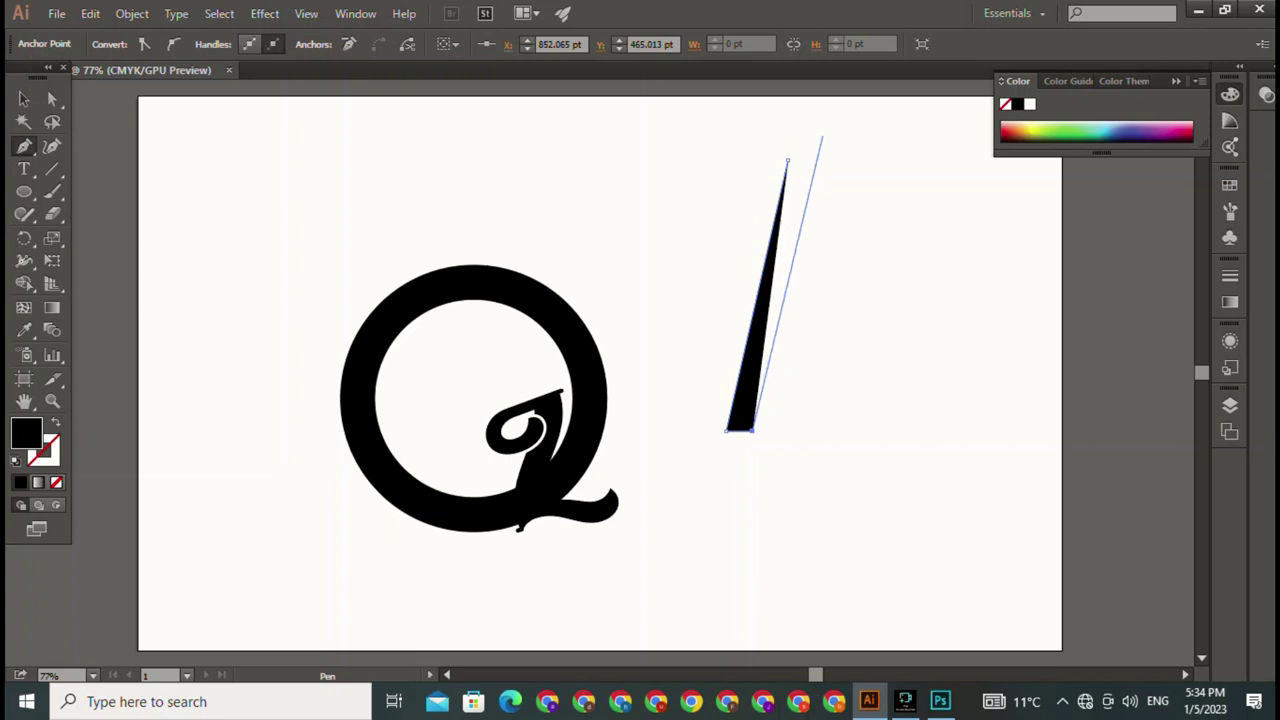
pyautogui.click(822, 138)
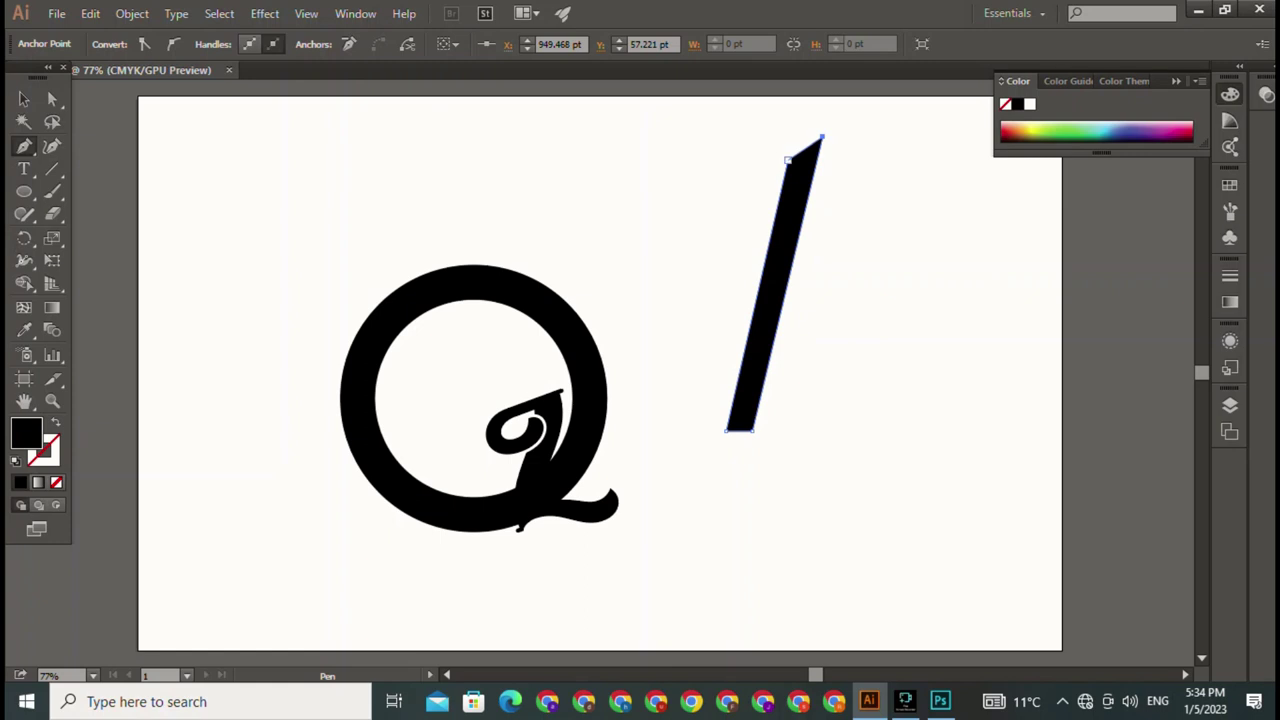
pyautogui.click(788, 159)
pyautogui.click(24, 99)
pyautogui.hotkey('ctrl', 'shift', 'a')
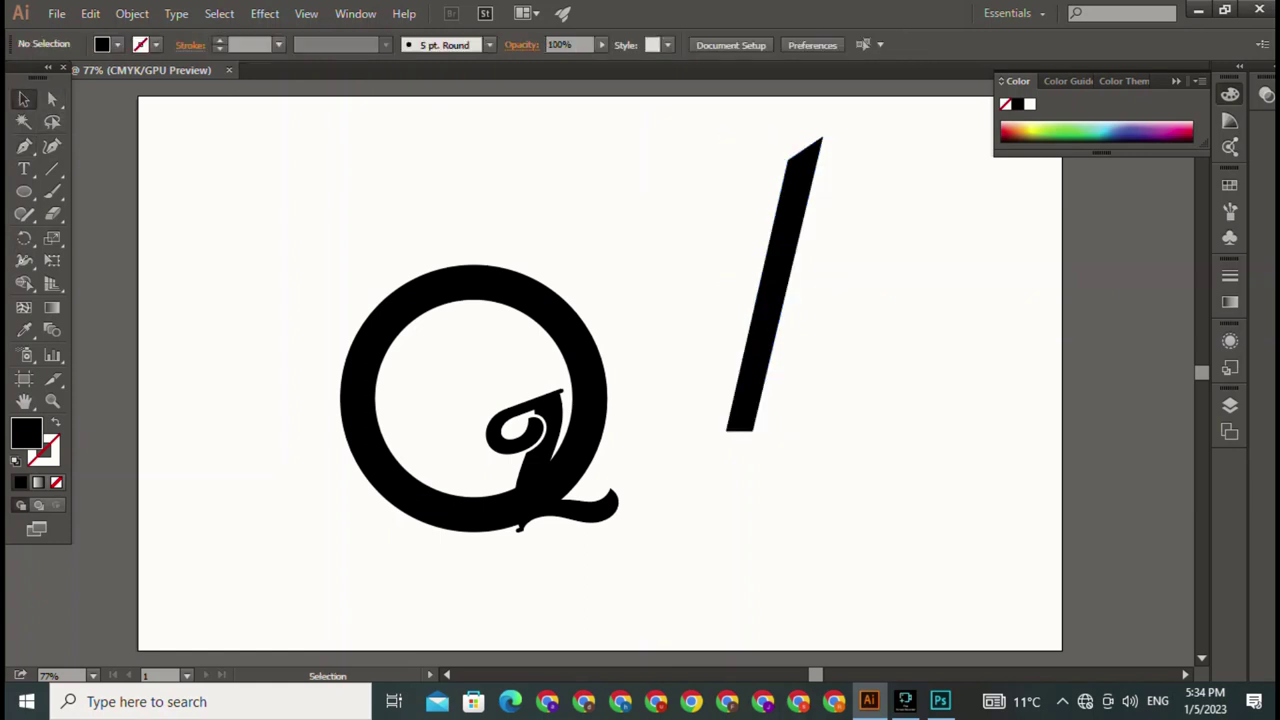
# Step: Duplicate the slanted bar and reflect the copy vertically via Transform > Reflect
pyautogui.click(777, 285)
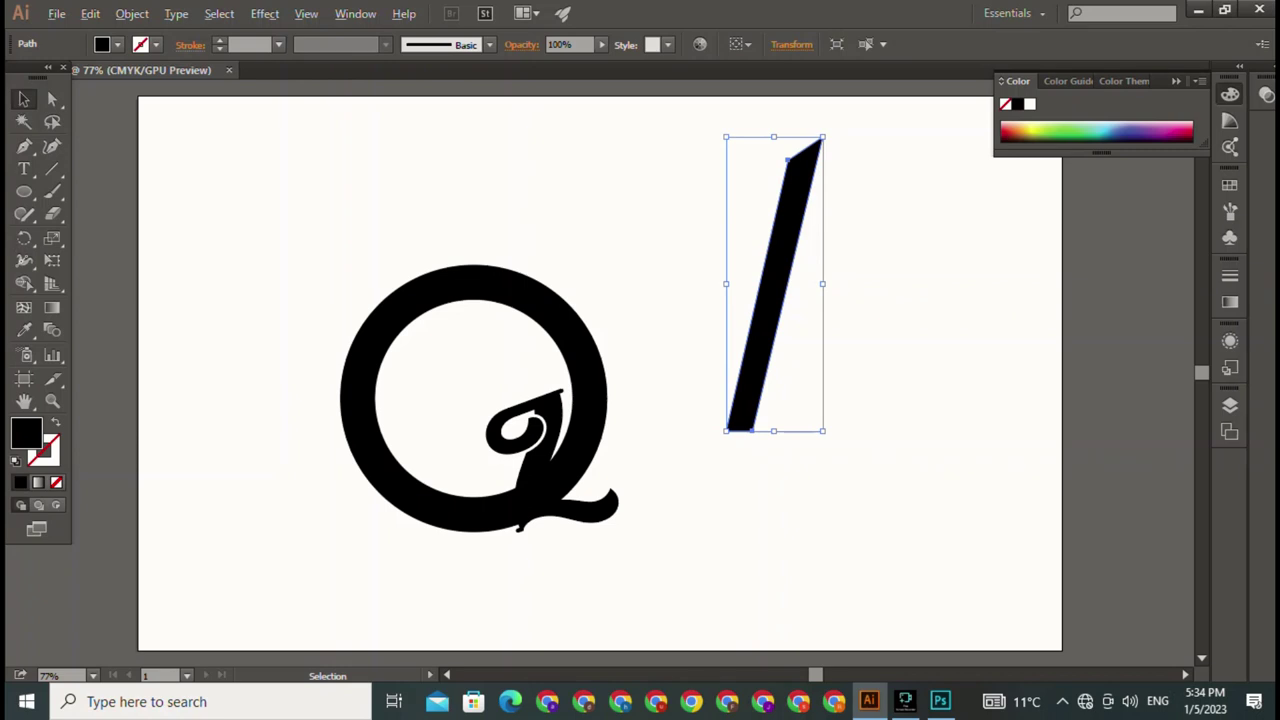
pyautogui.moveTo(777, 285); pyautogui.dragTo(826, 295)
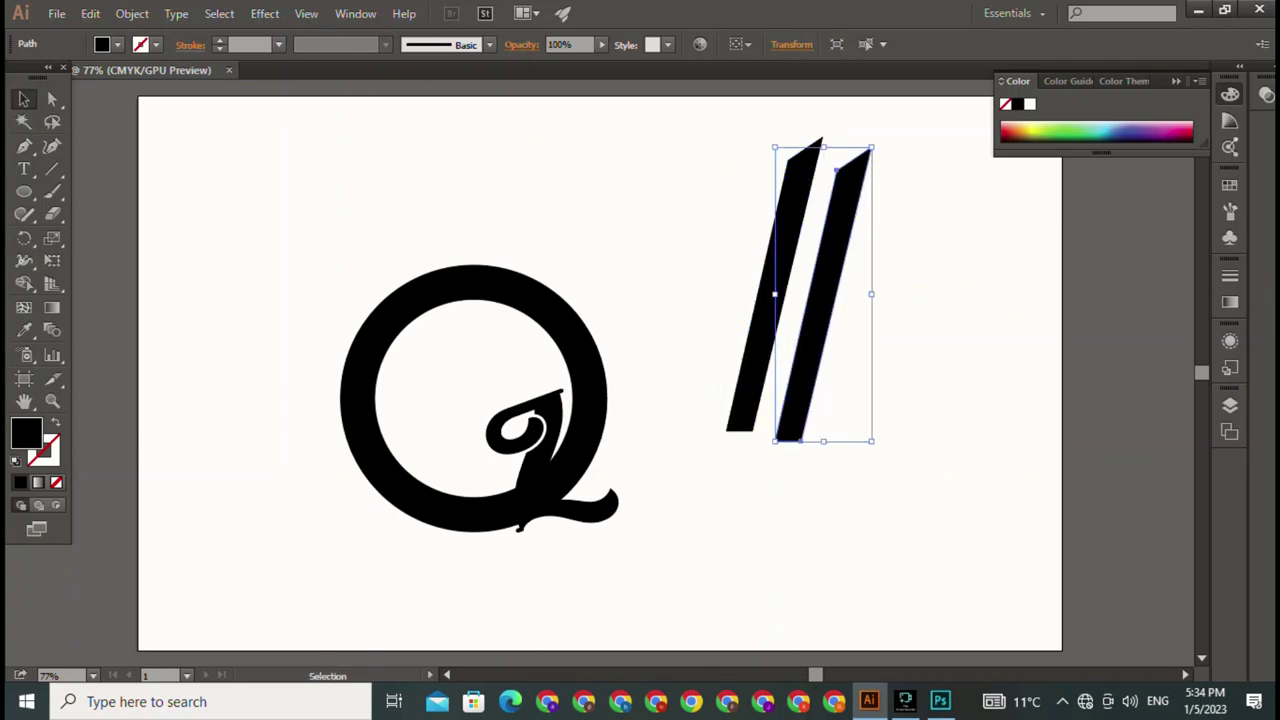
pyautogui.rightClick(857, 210)
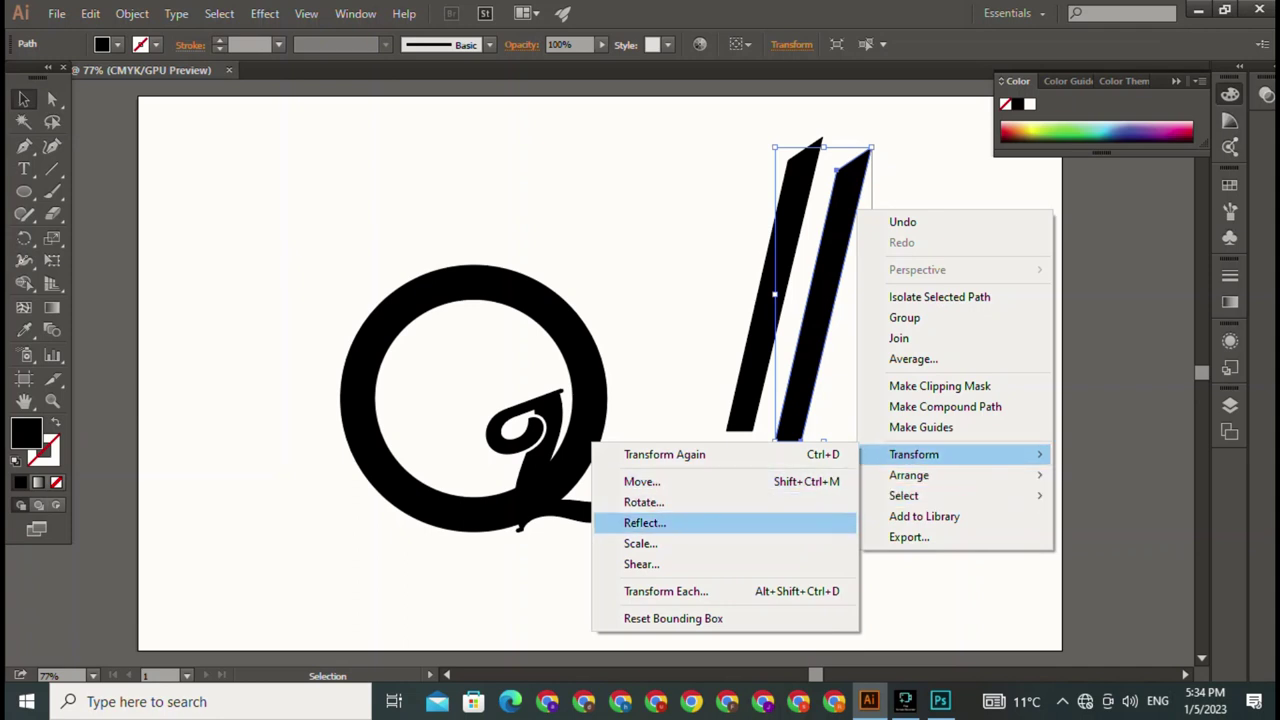
pyautogui.click(645, 522)
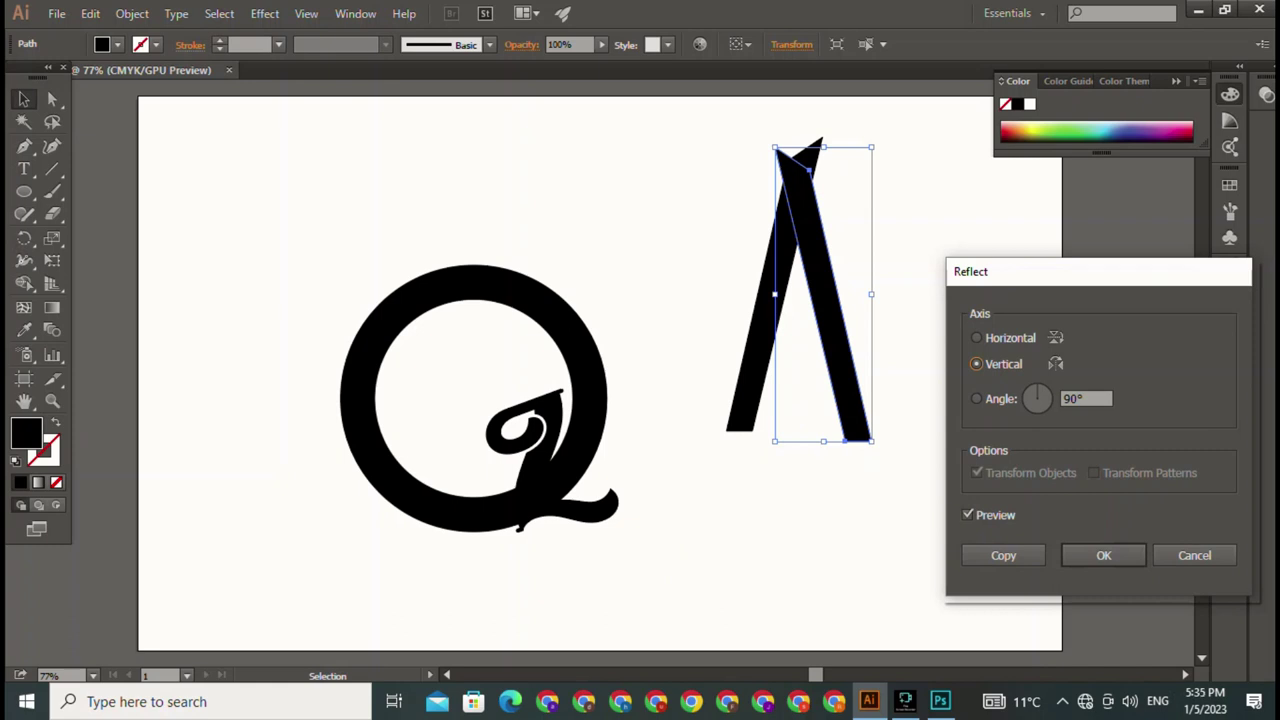
pyautogui.click(976, 398)
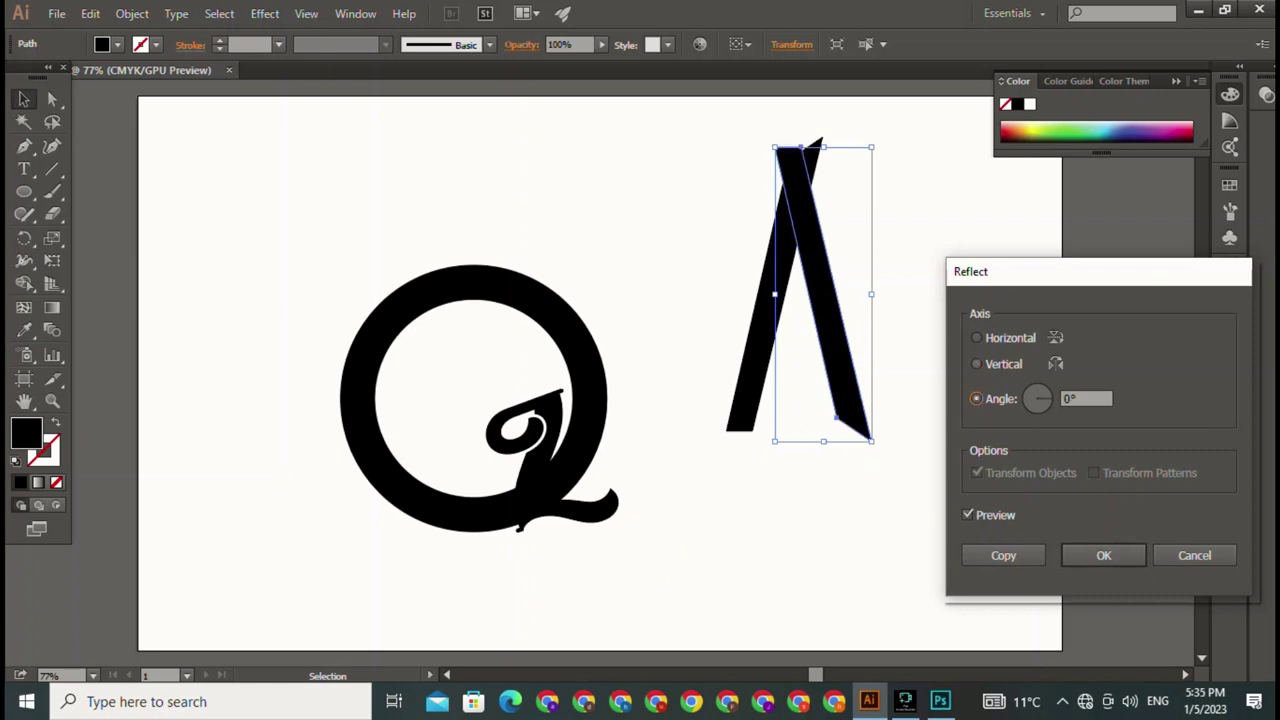
pyautogui.click(976, 364)
pyautogui.click(1103, 555)
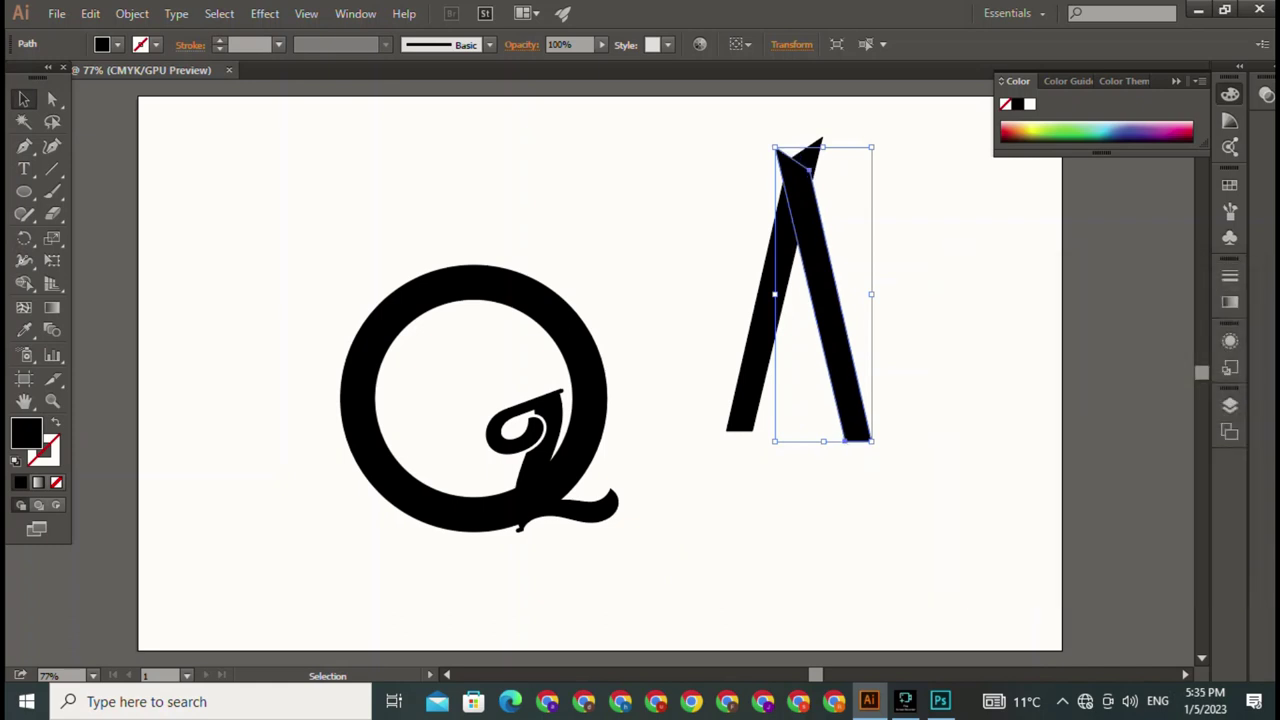
# Step: Move the mirrored bar so the tops meet and shift the left bar beside the Q
pyautogui.hotkey('ctrl', 'shift', 'a')
pyautogui.moveTo(835, 300); pyautogui.dragTo(875, 308)
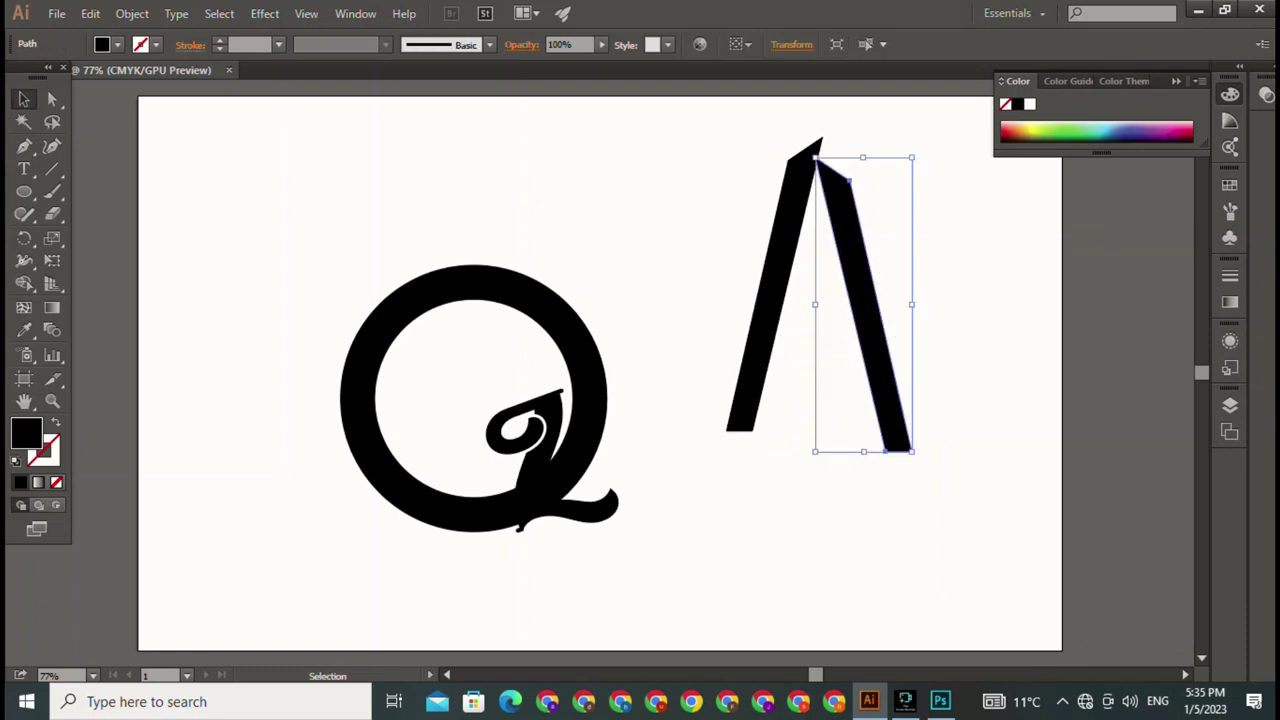
pyautogui.moveTo(780, 300)
pyautogui.mouseDown()
pyautogui.moveTo(757, 376)
pyautogui.moveTo(700, 399)
pyautogui.mouseUp()
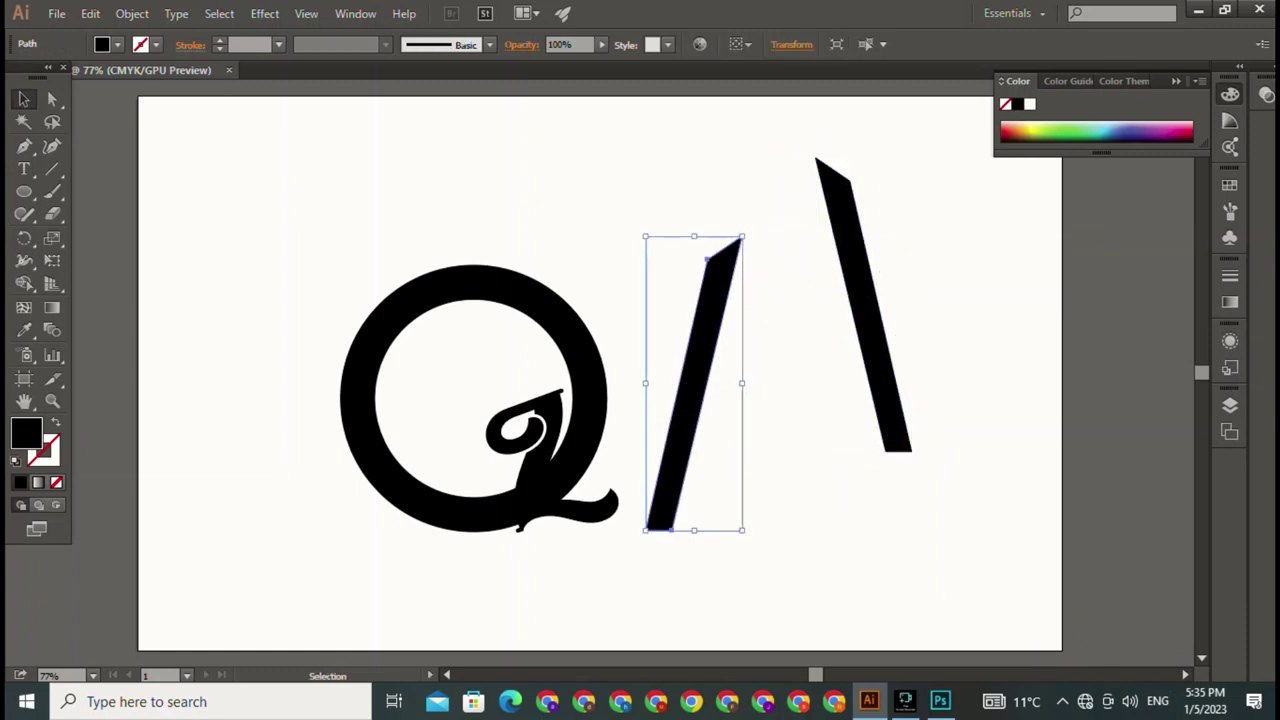
# Step: Shorten the left bar from its top and move the right stroke into place as a leg
pyautogui.moveTo(742, 237); pyautogui.dragTo(724, 345)
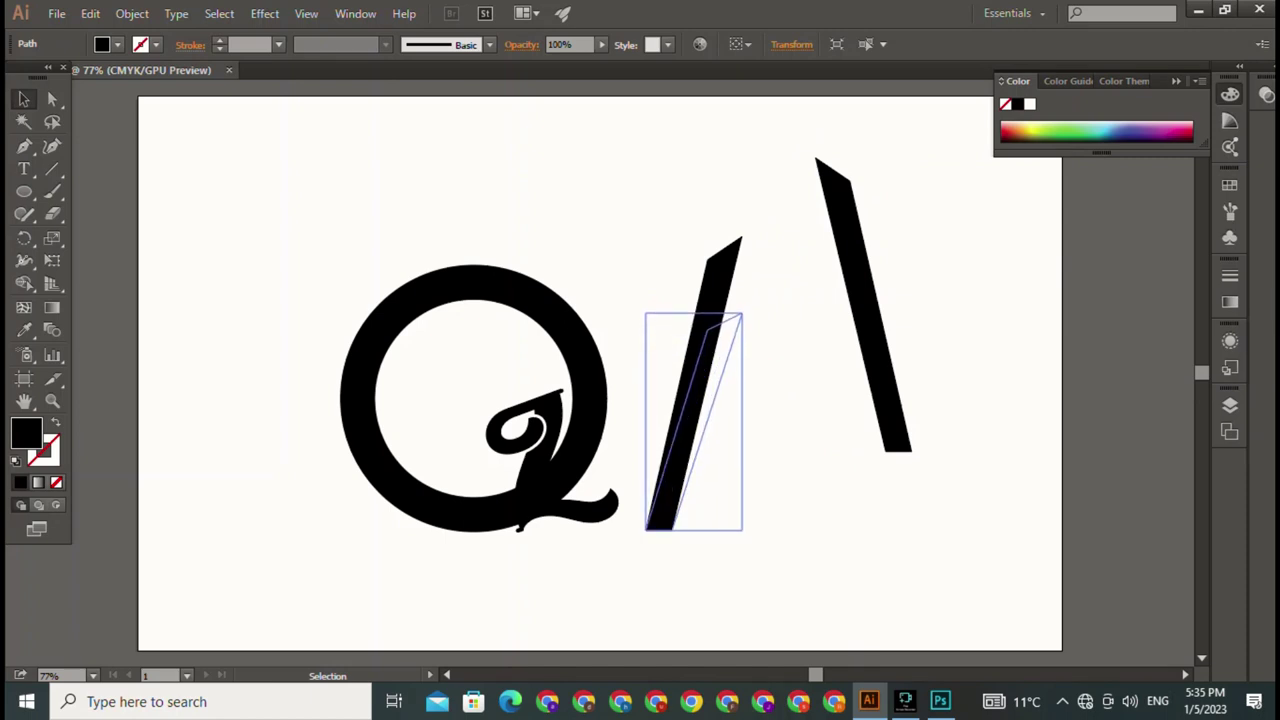
pyautogui.moveTo(724, 345); pyautogui.dragTo(742, 313)
pyautogui.moveTo(860, 300); pyautogui.dragTo(730, 380)
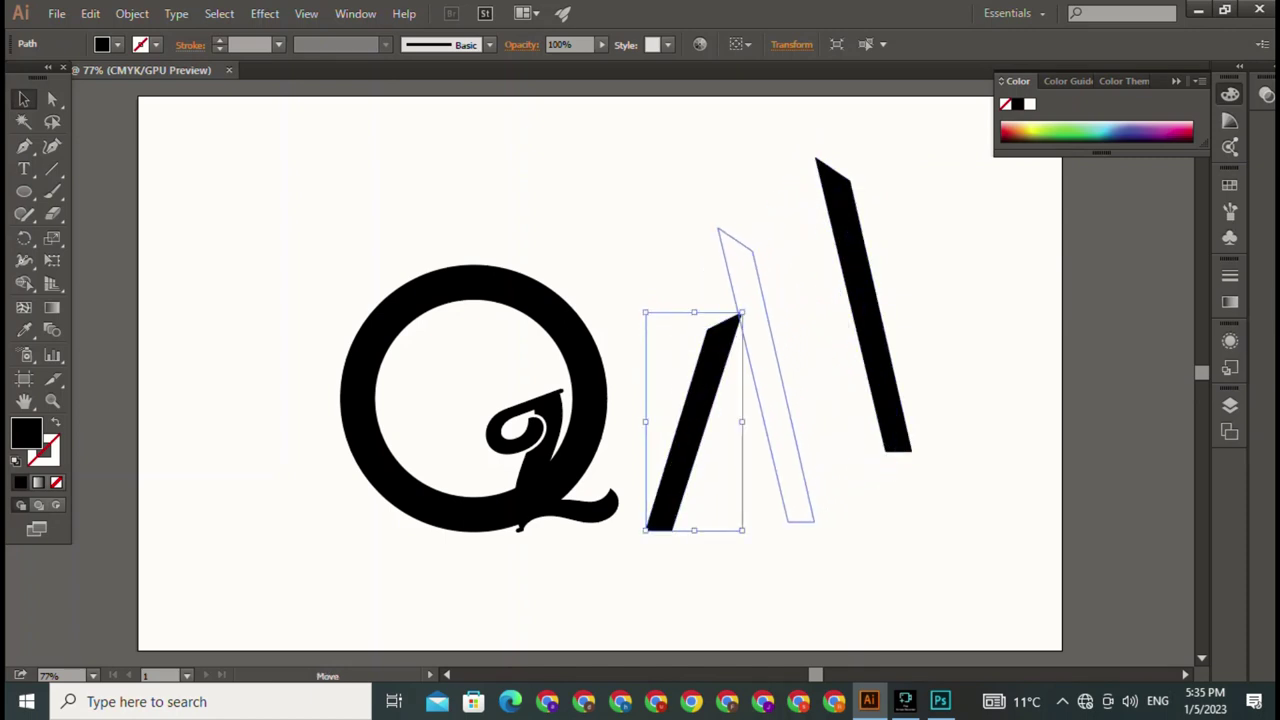
pyautogui.hotkey('ctrl', 'shift', 'a')
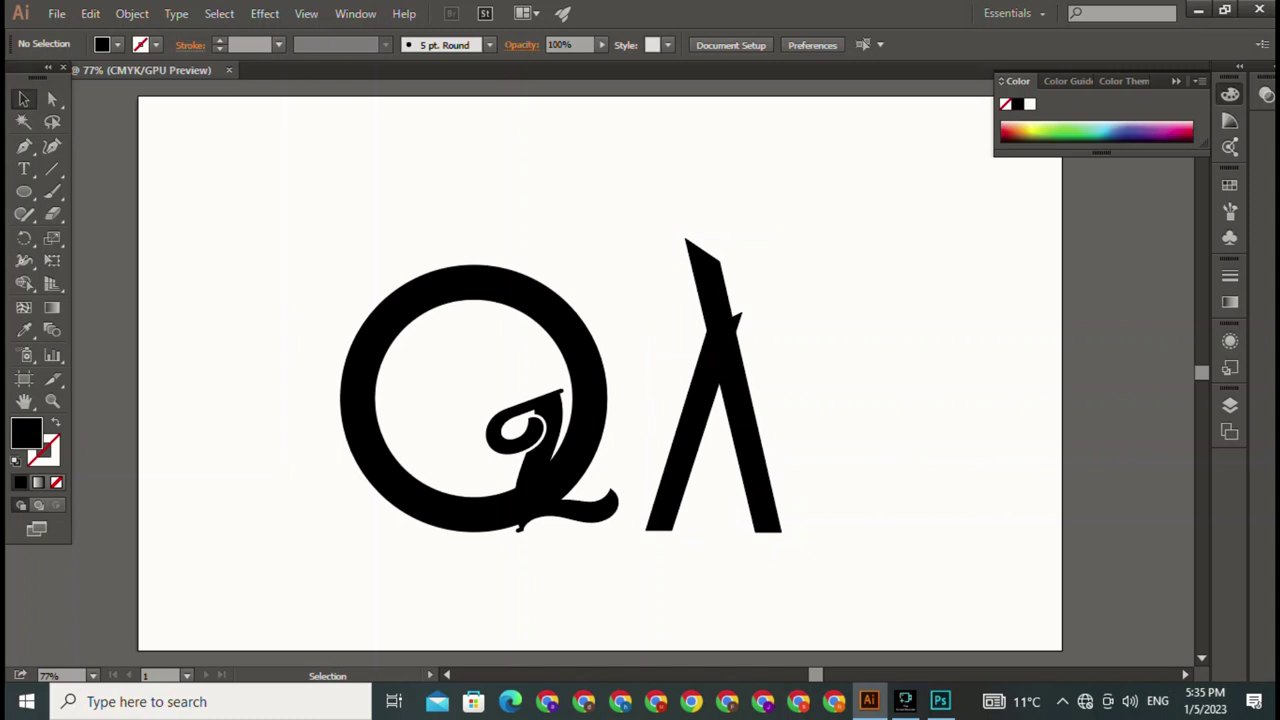
# Step: Shorten the right stroke from its top and shift it left so the tops cross
pyautogui.click(735, 400)
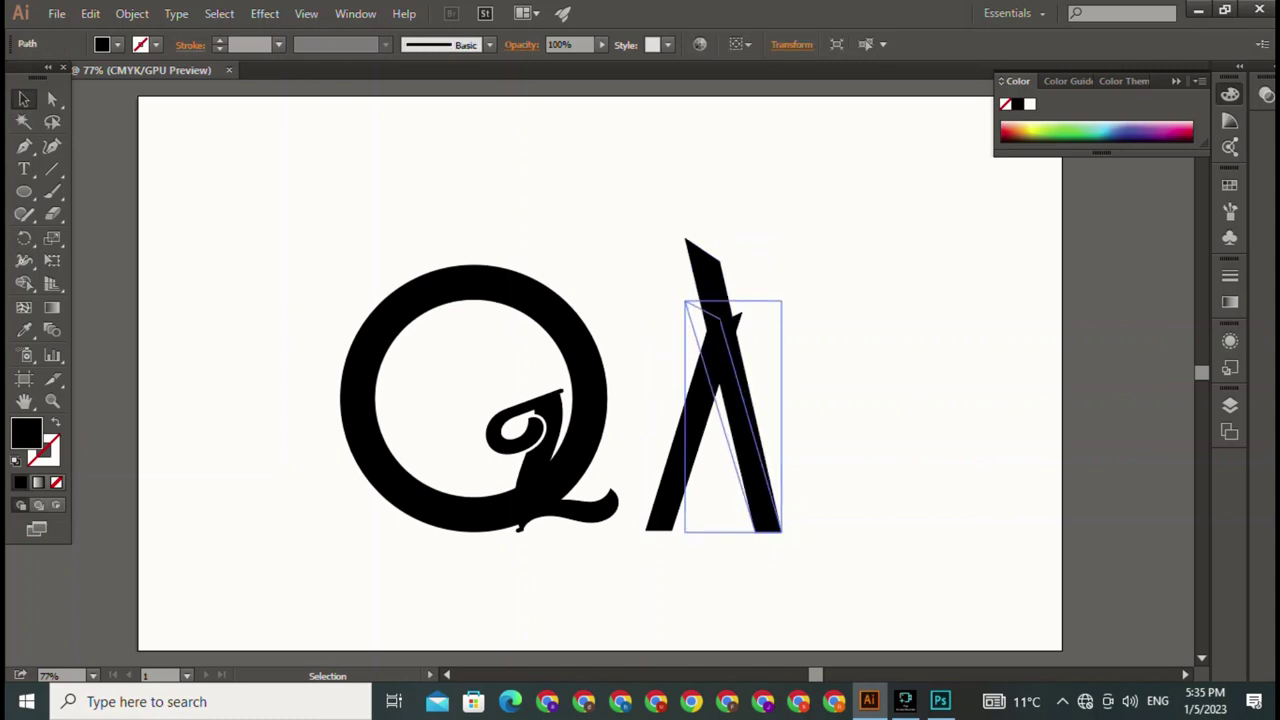
pyautogui.moveTo(732, 238); pyautogui.dragTo(732, 313)
pyautogui.hotkey('ctrl', 'shift', 'a')
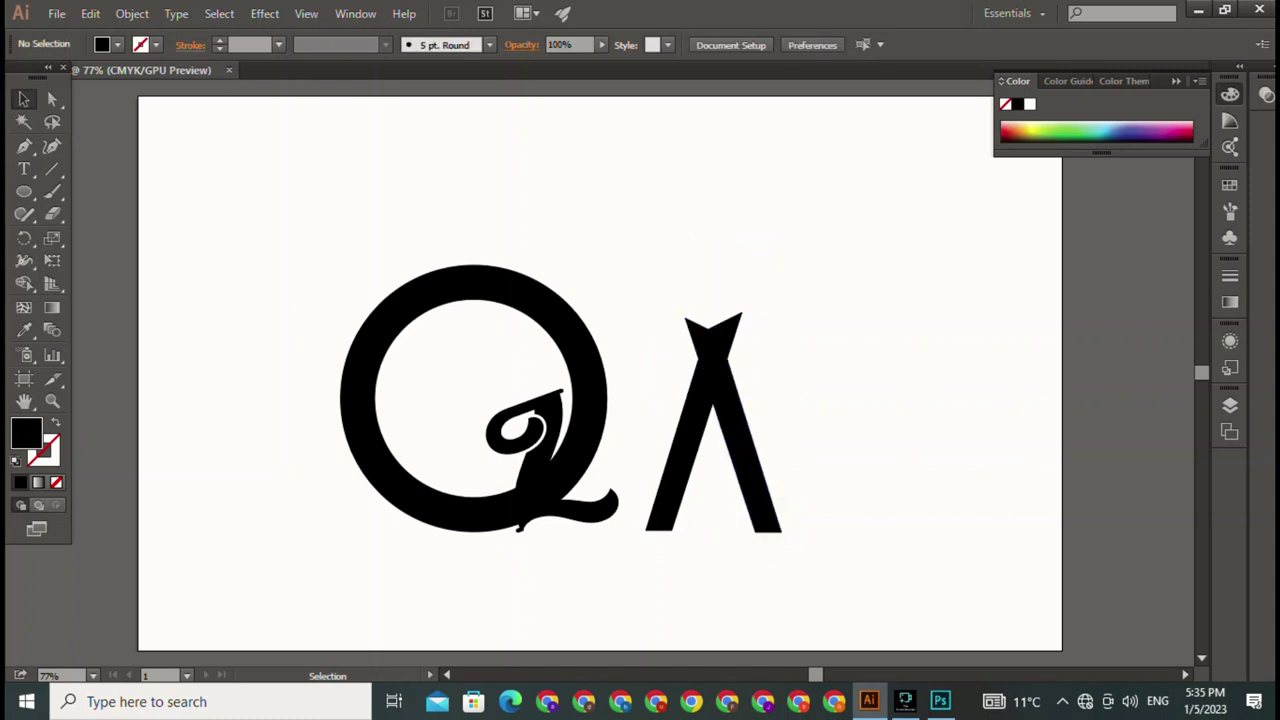
pyautogui.click(738, 318)
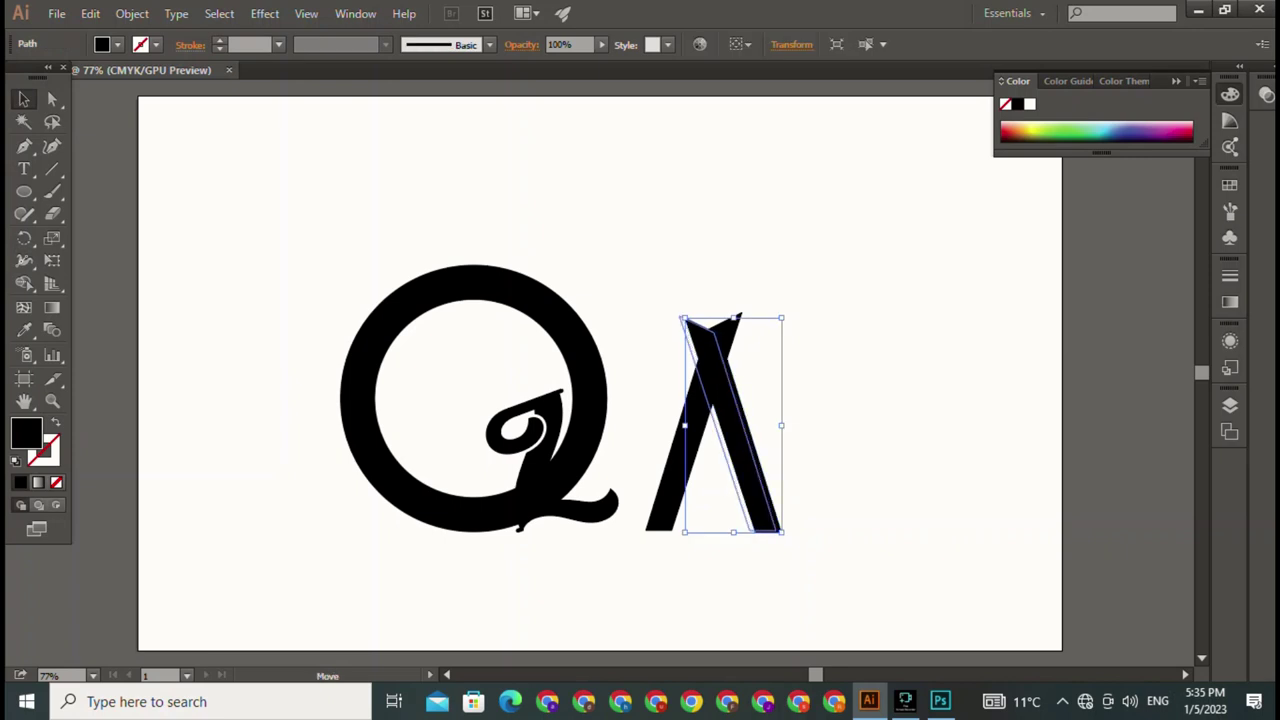
pyautogui.moveTo(738, 318); pyautogui.dragTo(728, 316)
pyautogui.hotkey('ctrl', 'shift', 'a')
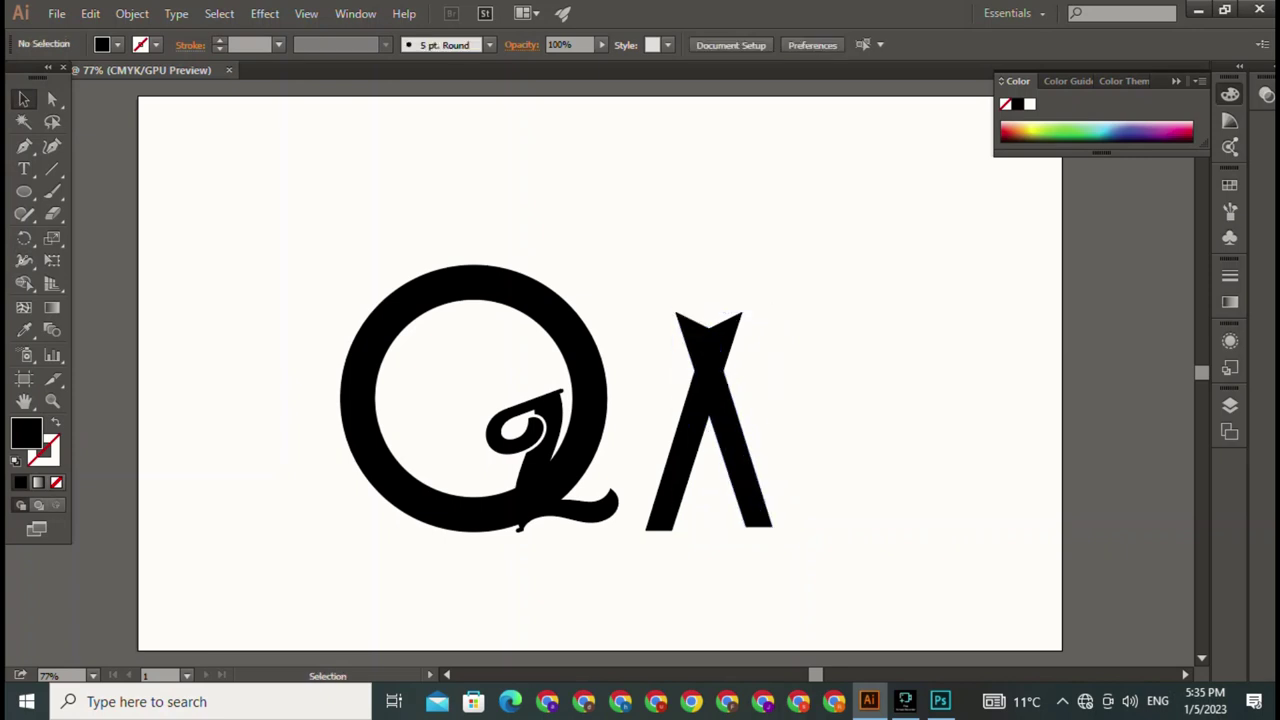
pyautogui.click(722, 420)
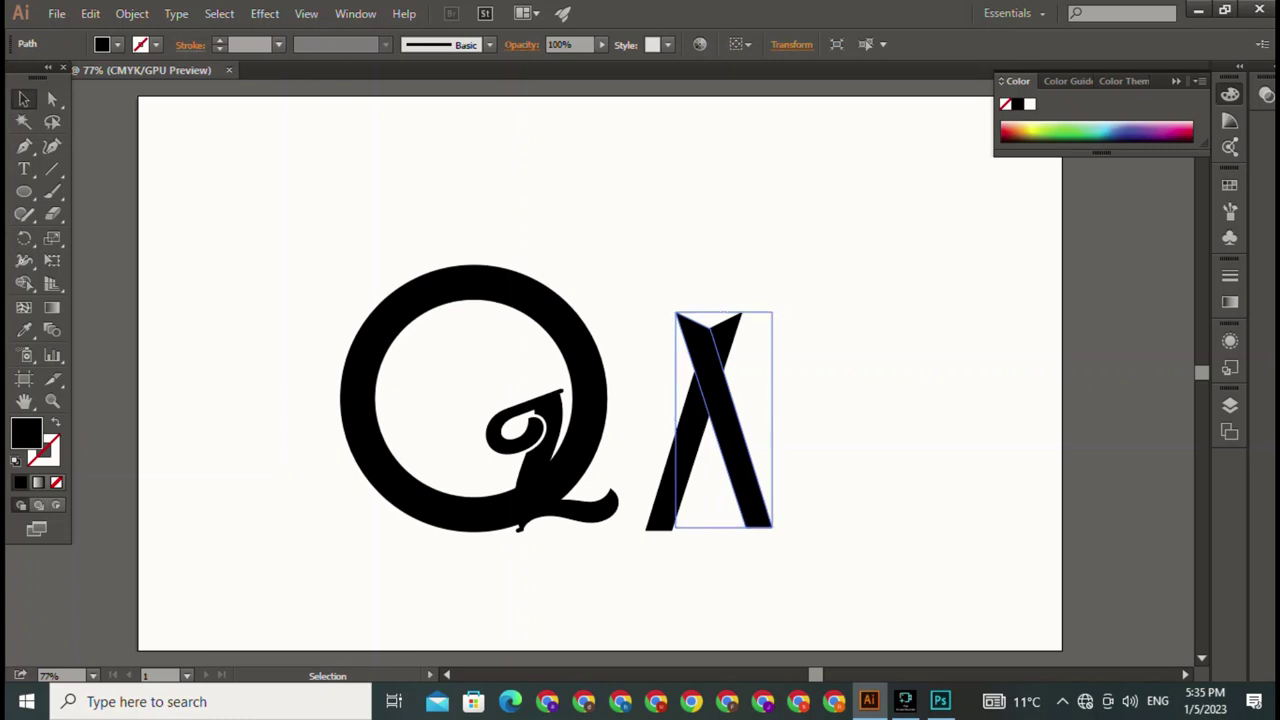
pyautogui.hotkey('ctrl', 'shift', 'a')
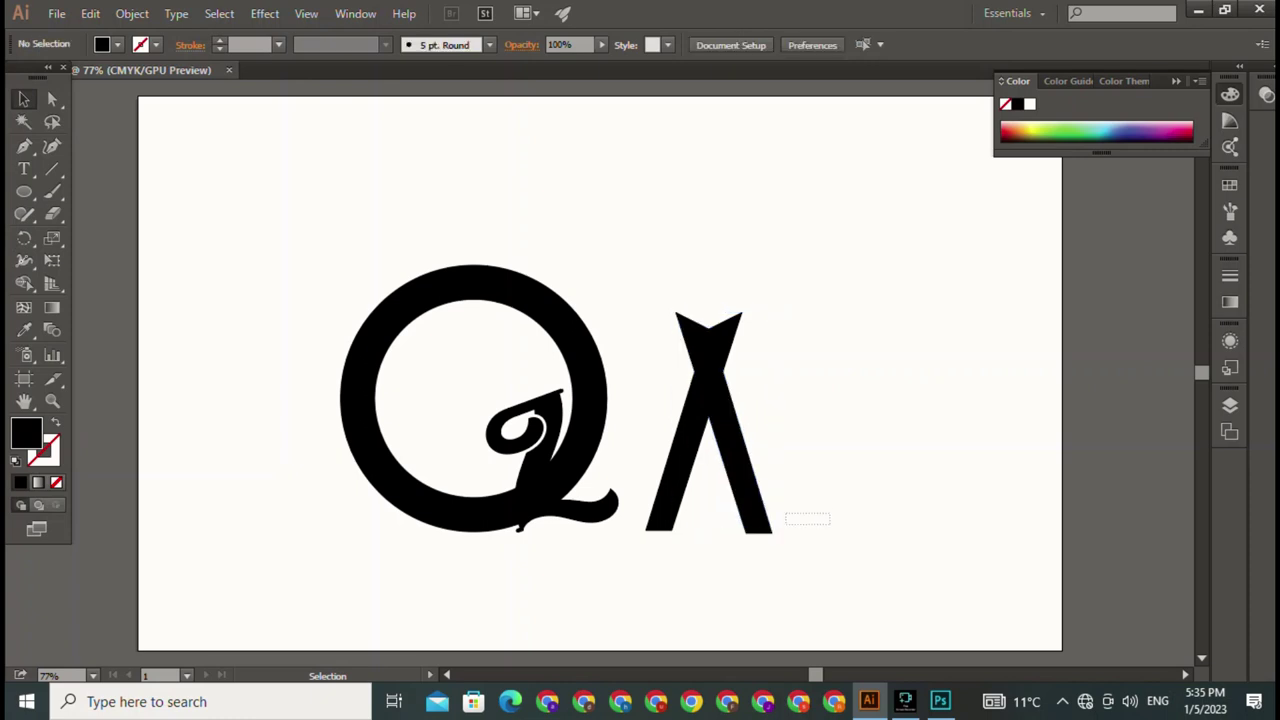
# Step: Hide the bounding box and extend the A's left leg slightly downward
pyautogui.moveTo(786, 522); pyautogui.dragTo(612, 532)
pyautogui.hotkey('ctrl', 'h')
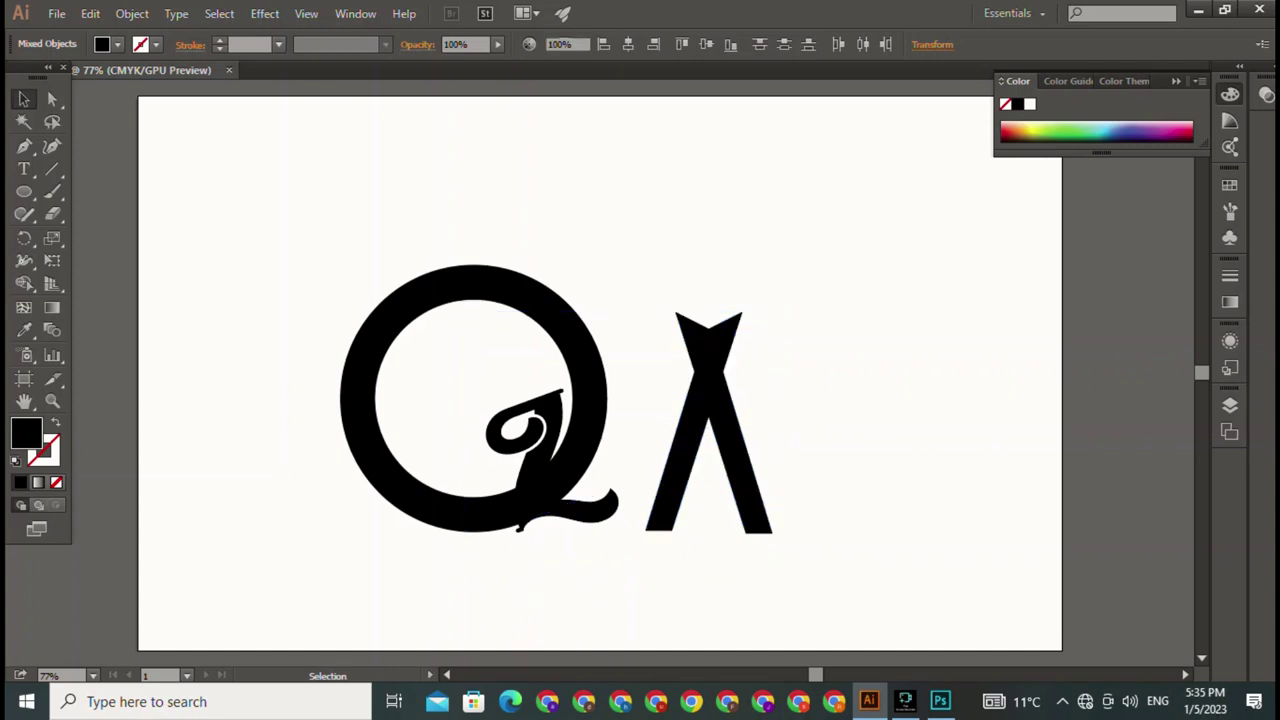
pyautogui.moveTo(712, 588); pyautogui.dragTo(666, 496)
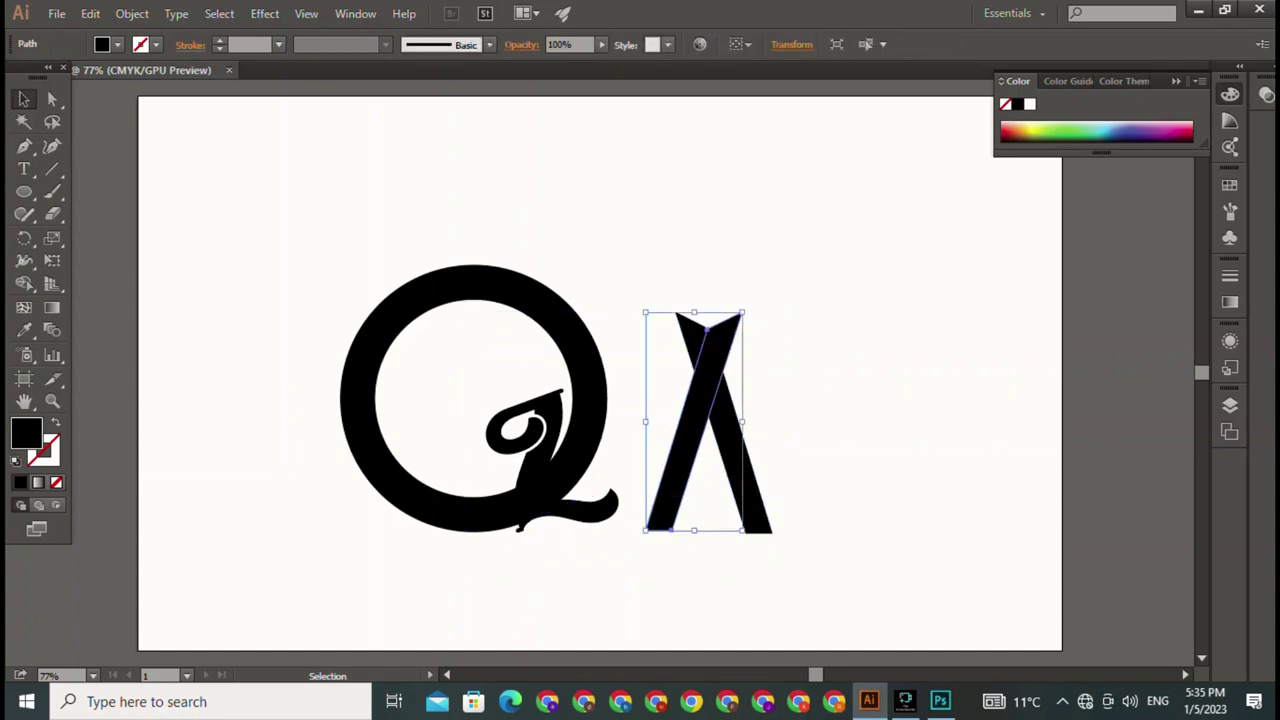
pyautogui.moveTo(906, 489); pyautogui.dragTo(672, 561)
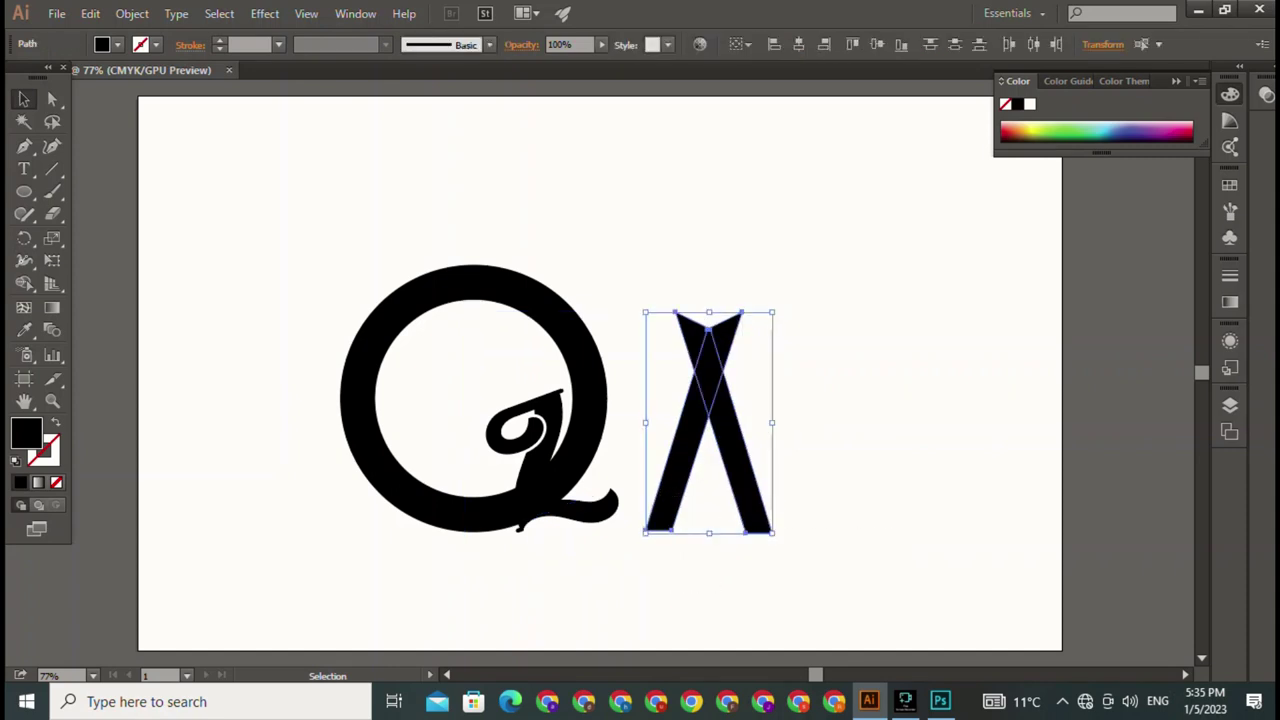
pyautogui.hotkey('ctrl', 'shift', 'a')
pyautogui.click(683, 440)
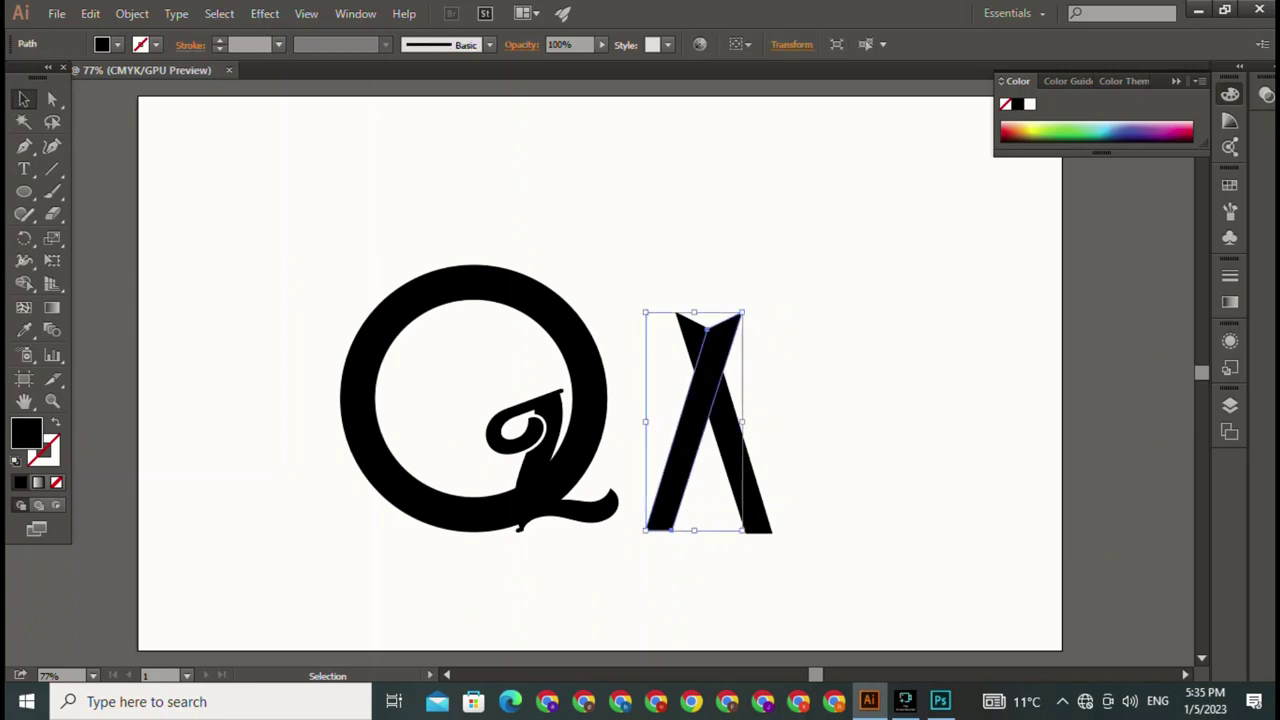
pyautogui.moveTo(693, 530); pyautogui.dragTo(693, 532)
pyautogui.hotkey('ctrl', 'shift', 'a')
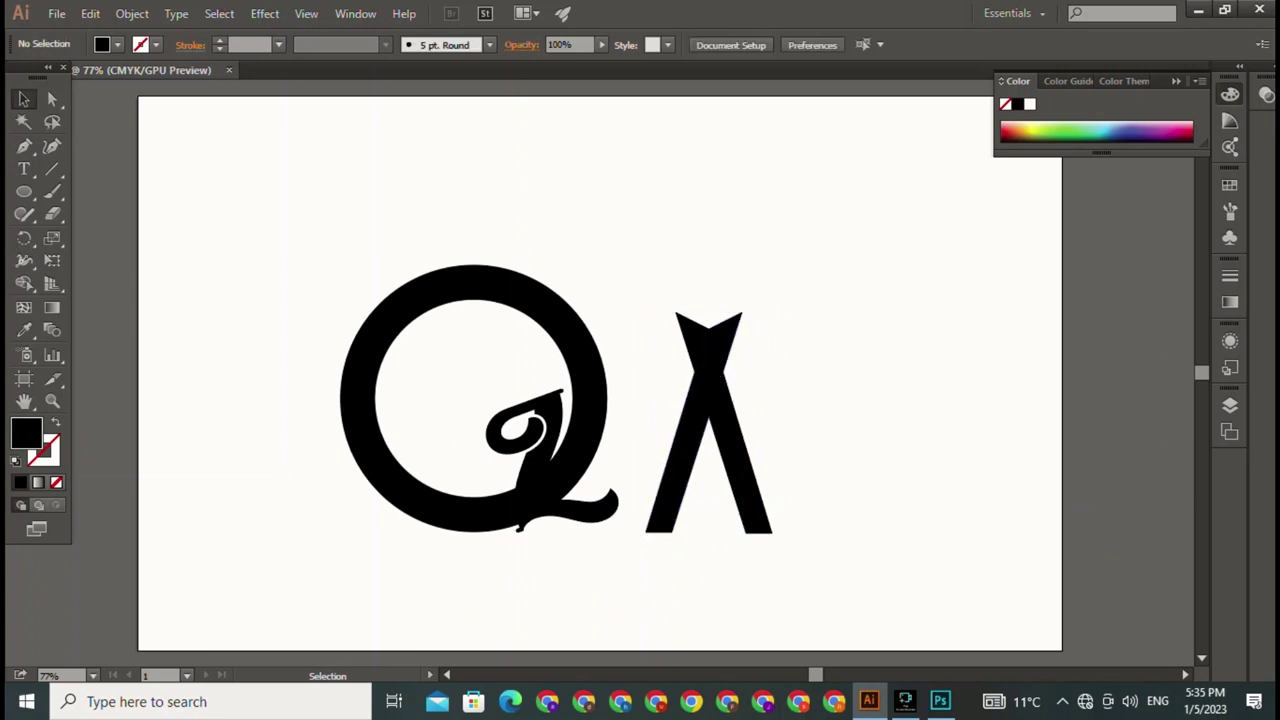
pyautogui.moveTo(826, 542); pyautogui.dragTo(645, 528)
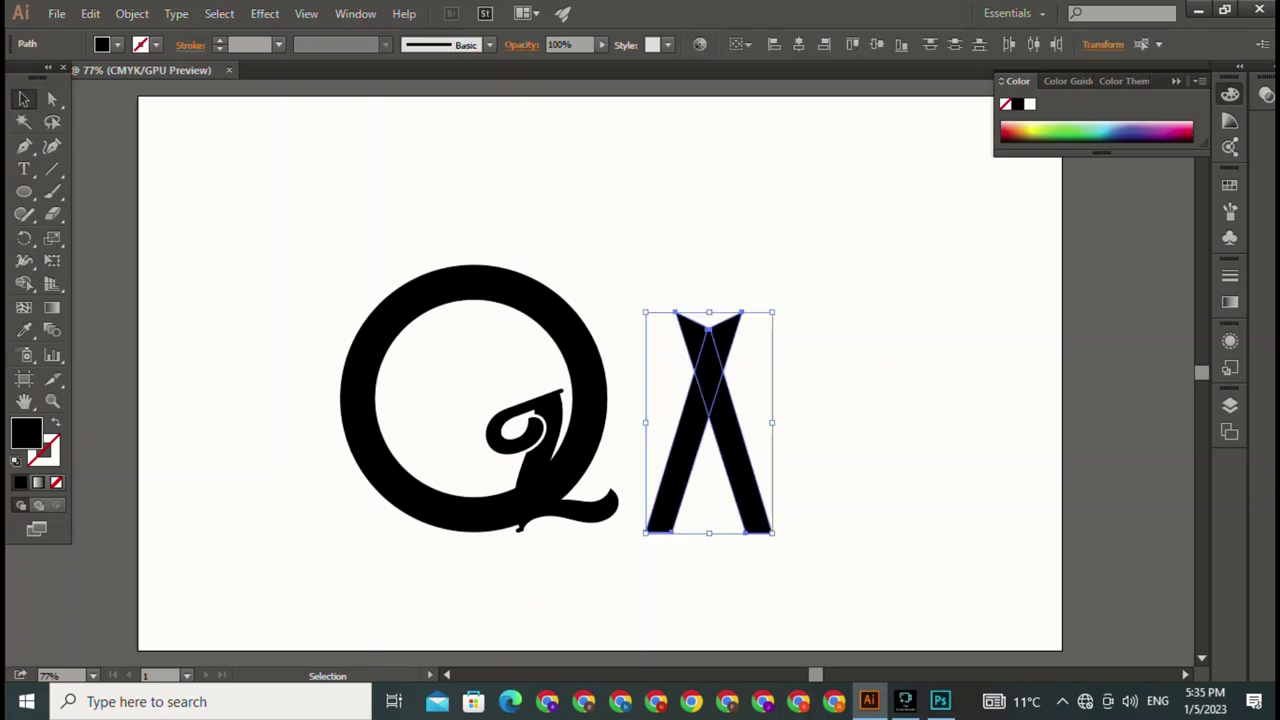
pyautogui.hotkey('ctrl', 'shift', 'a')
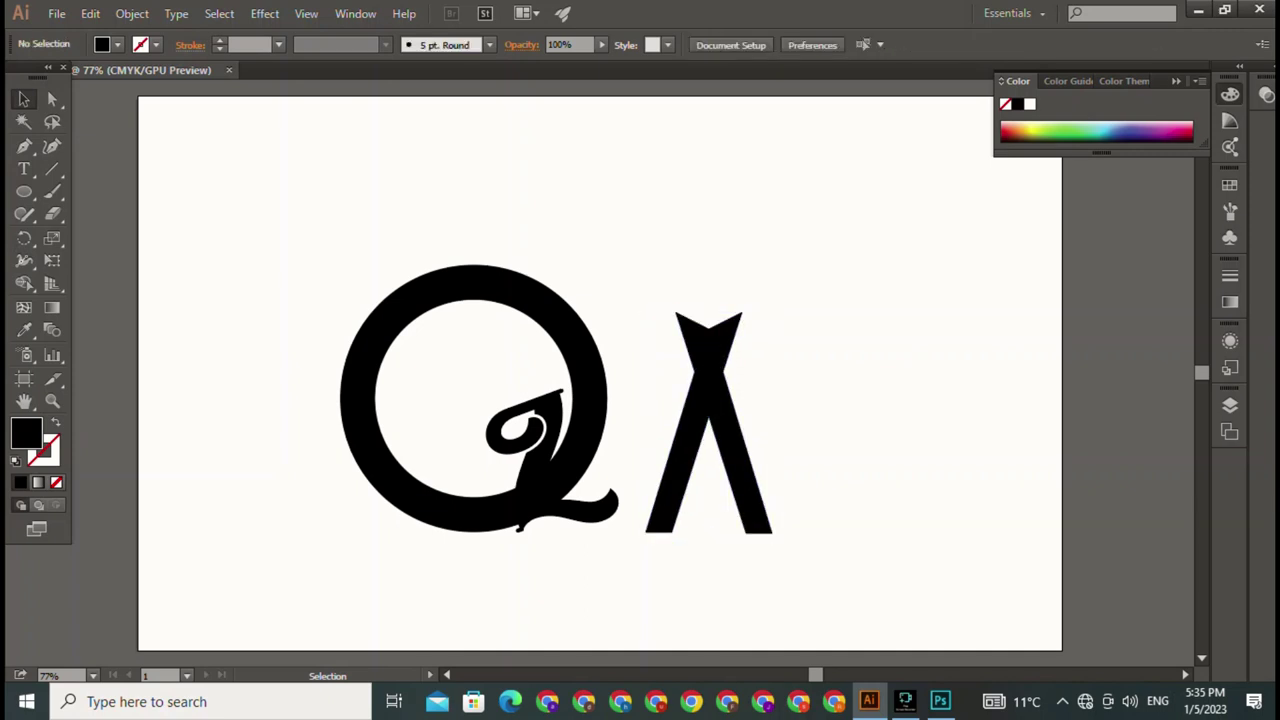
# Step: Draw a small four-corner rectangle with the Pen tool near the top of the artboard
pyautogui.press('t')
pyautogui.click(24, 146)
pyautogui.click(359, 148)
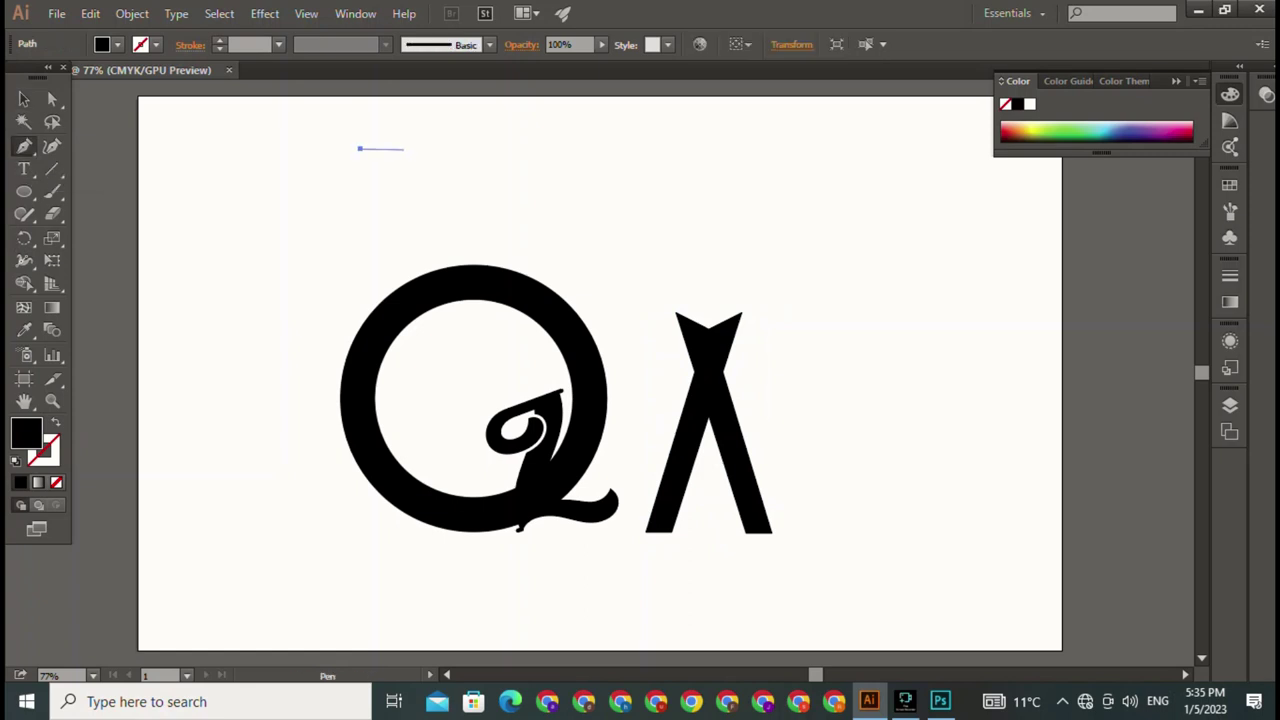
pyautogui.click(401, 148)
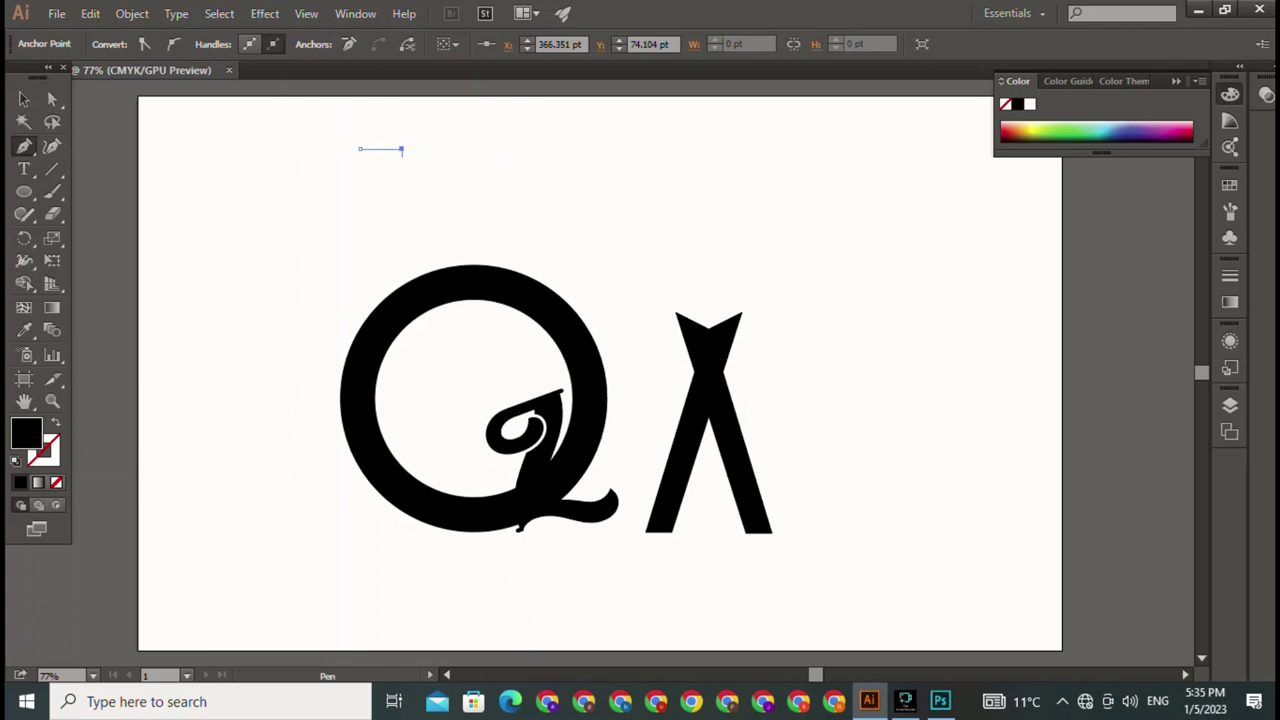
pyautogui.click(401, 154)
pyautogui.click(359, 157)
# Step: Enlarge the small bar into a wide rectangle and move it right of the A
pyautogui.click(23, 98)
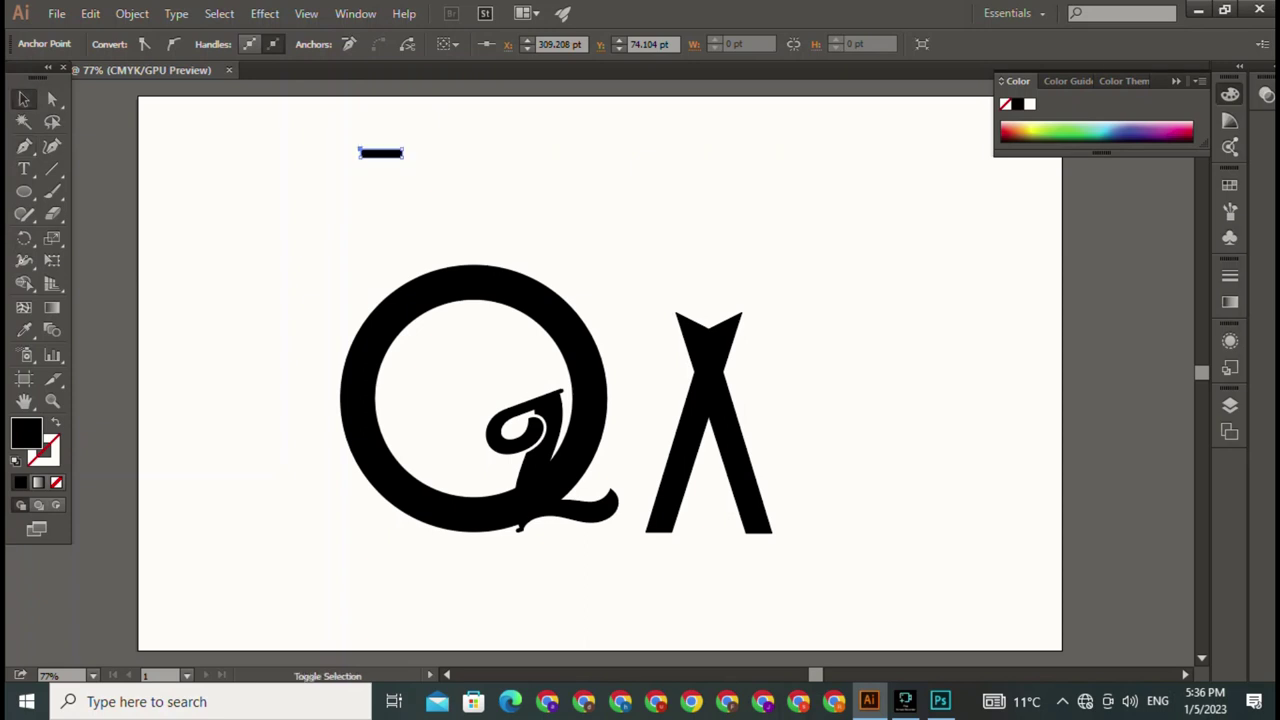
pyautogui.moveTo(404, 160); pyautogui.dragTo(587, 210)
pyautogui.moveTo(473, 187)
pyautogui.mouseDown()
pyautogui.moveTo(1085, 292)
pyautogui.moveTo(974, 291)
pyautogui.mouseUp()
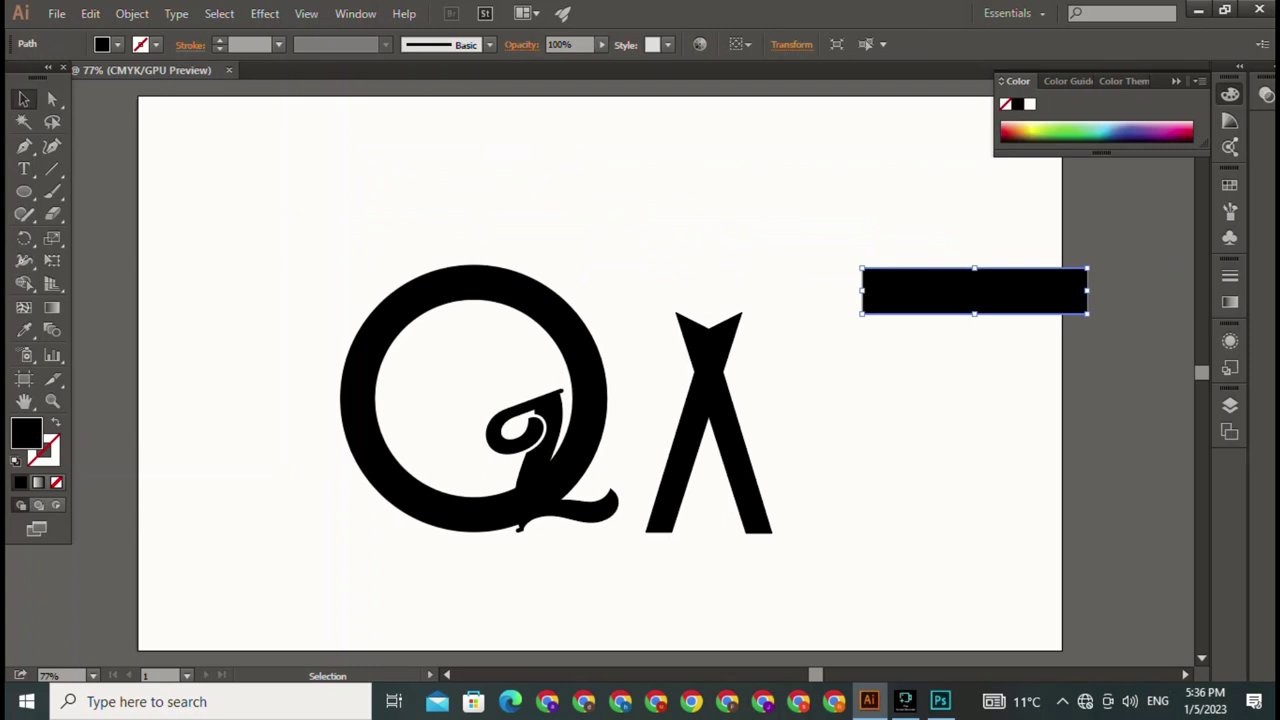
# Step: Round the bar's top-left and bottom-right corners with live-corner widgets
pyautogui.press('a')
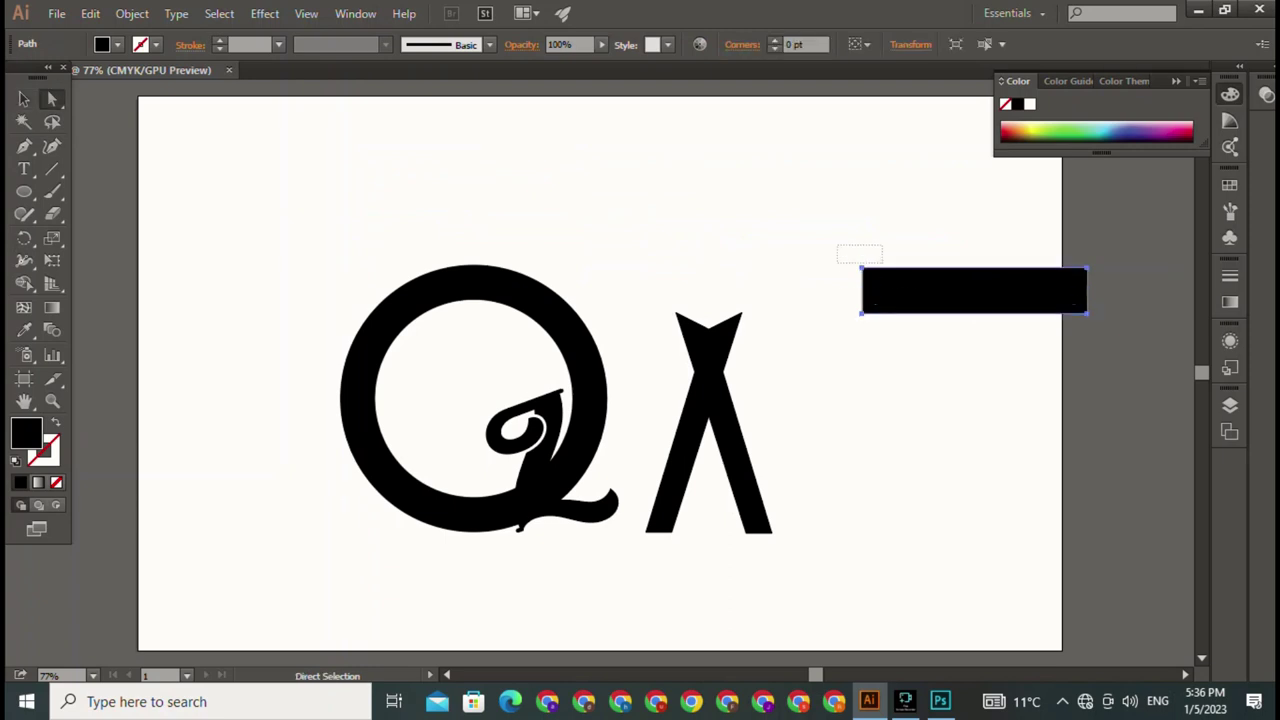
pyautogui.click(862, 268)
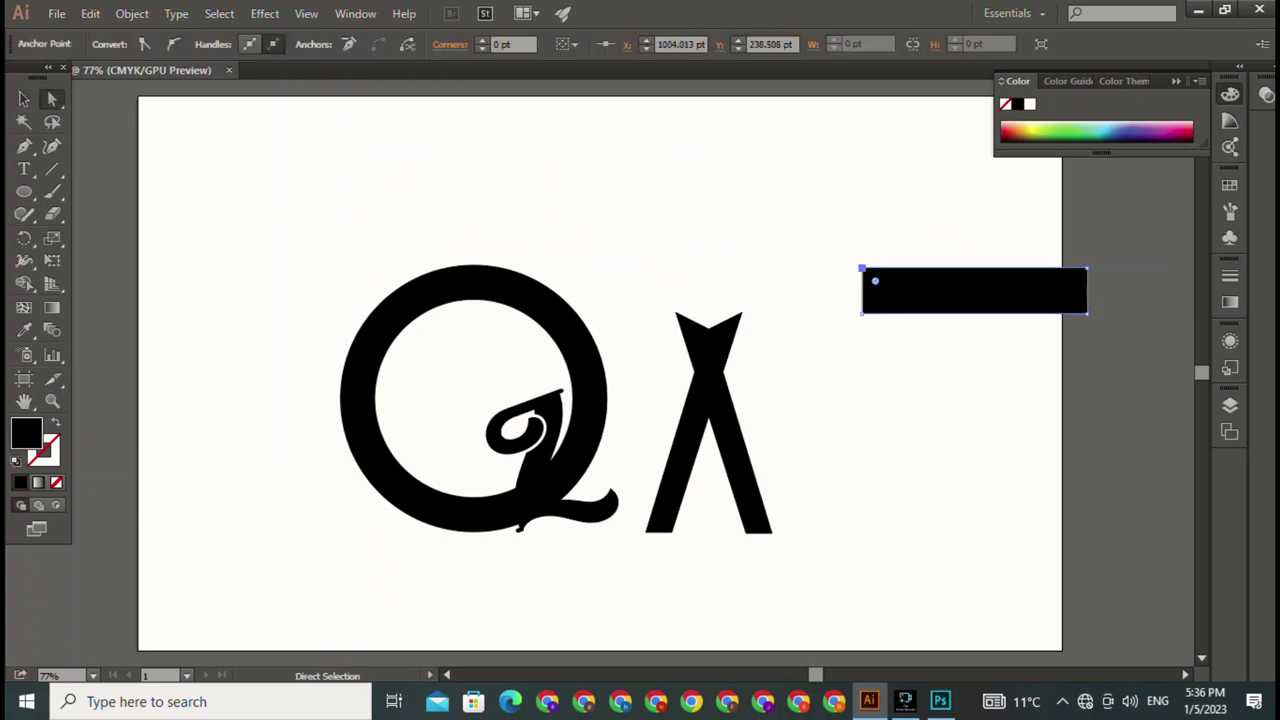
pyautogui.moveTo(875, 281); pyautogui.dragTo(908, 312)
pyautogui.moveTo(1073, 300); pyautogui.dragTo(1045, 282)
# Step: Move the rounded bar onto the lower A and shorten it into a crossbar
pyautogui.press('v')
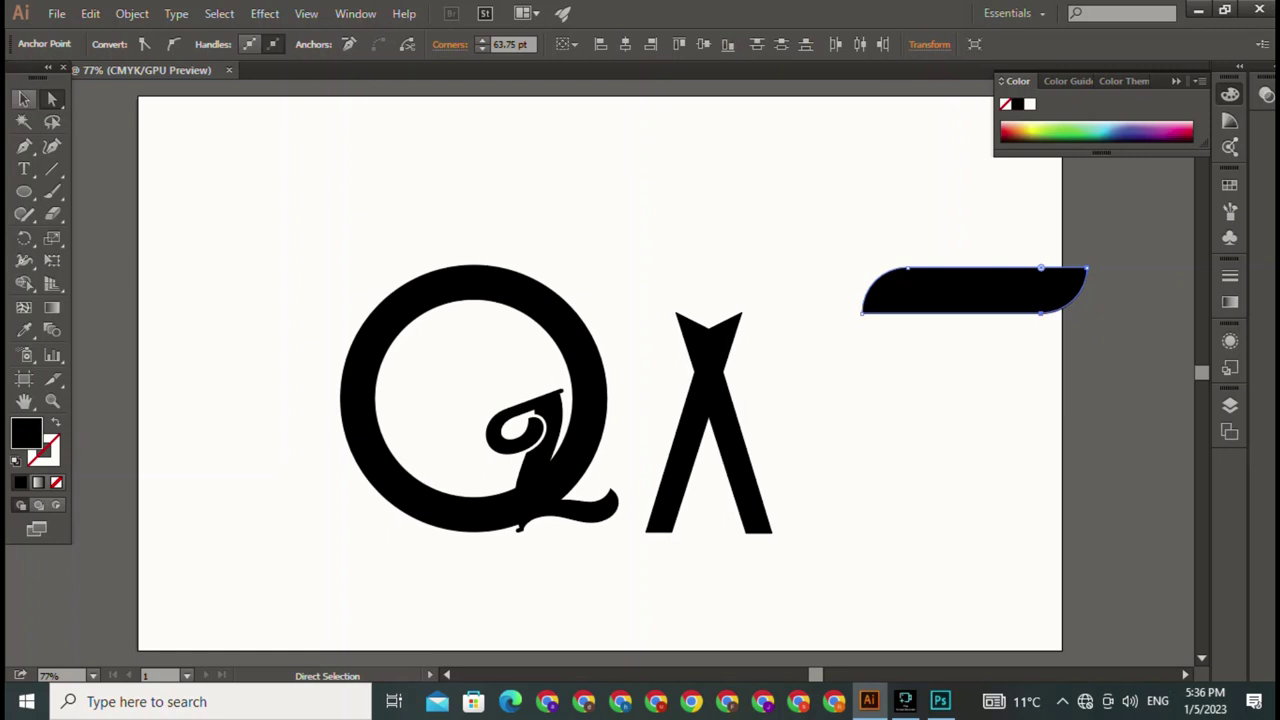
pyautogui.hotkey('ctrl', 'shift', 'a')
pyautogui.click(975, 292)
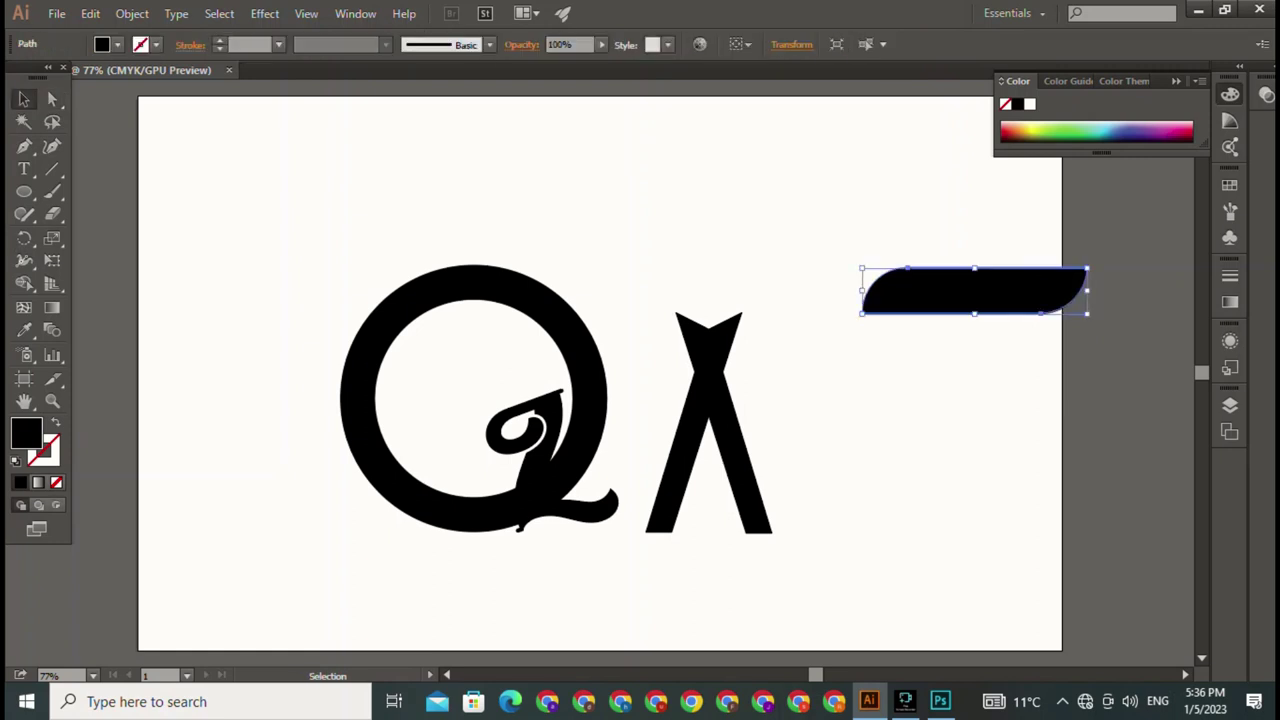
pyautogui.moveTo(975, 292); pyautogui.dragTo(799, 460)
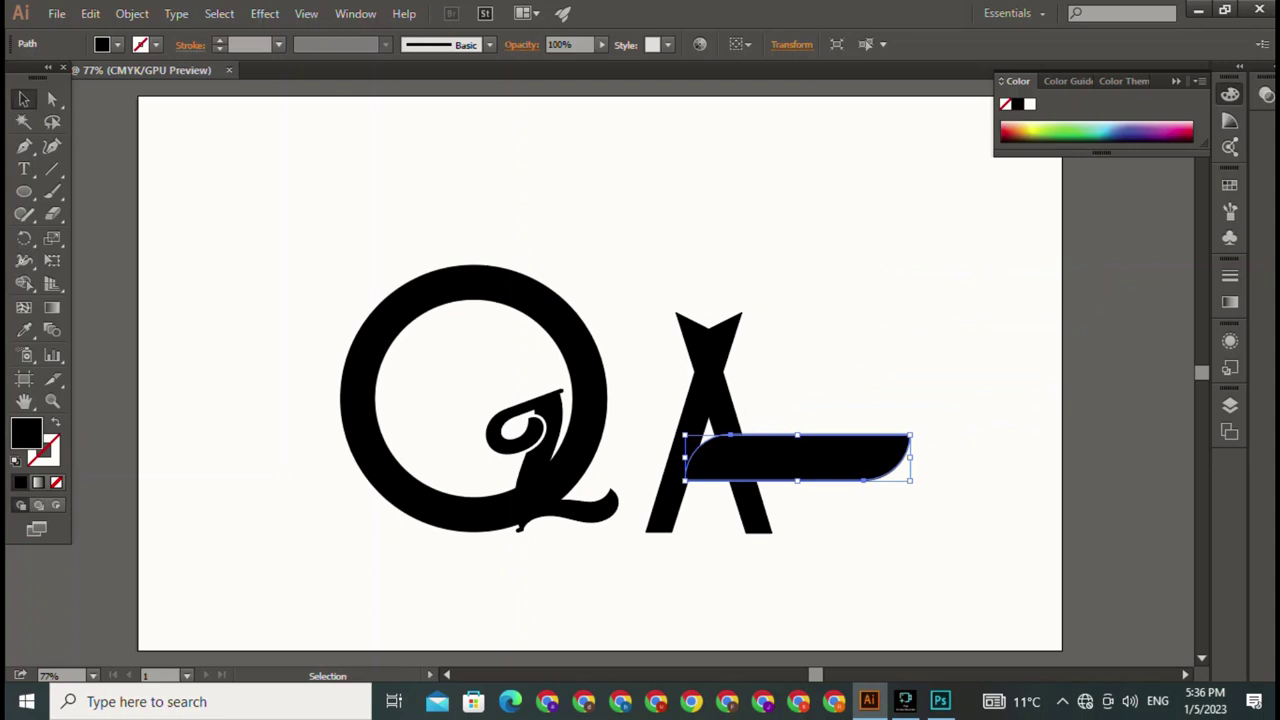
pyautogui.moveTo(910, 458)
pyautogui.mouseDown()
pyautogui.moveTo(740, 450)
pyautogui.moveTo(740, 467)
pyautogui.moveTo(910, 435)
pyautogui.moveTo(754, 466)
pyautogui.mouseUp()
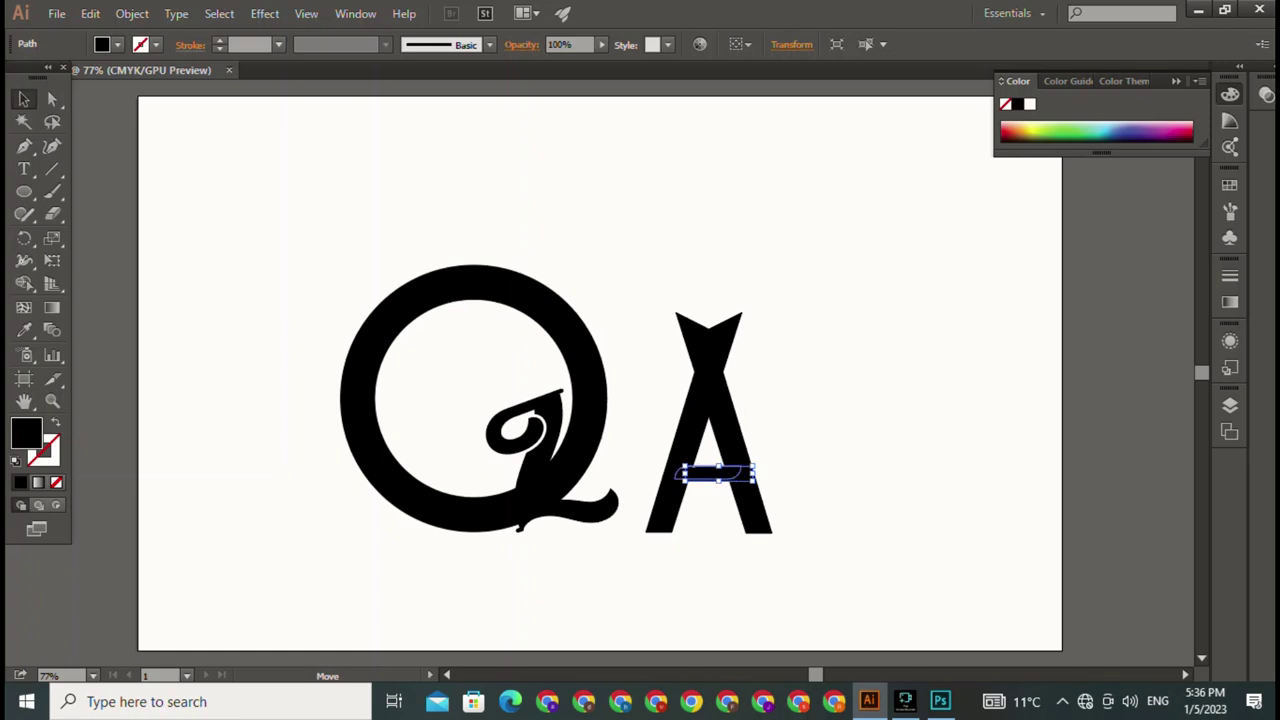
# Step: Shrink the A by dragging its bounding box to make it narrower and shorter
pyautogui.hotkey('ctrl', 'shift', 'a')
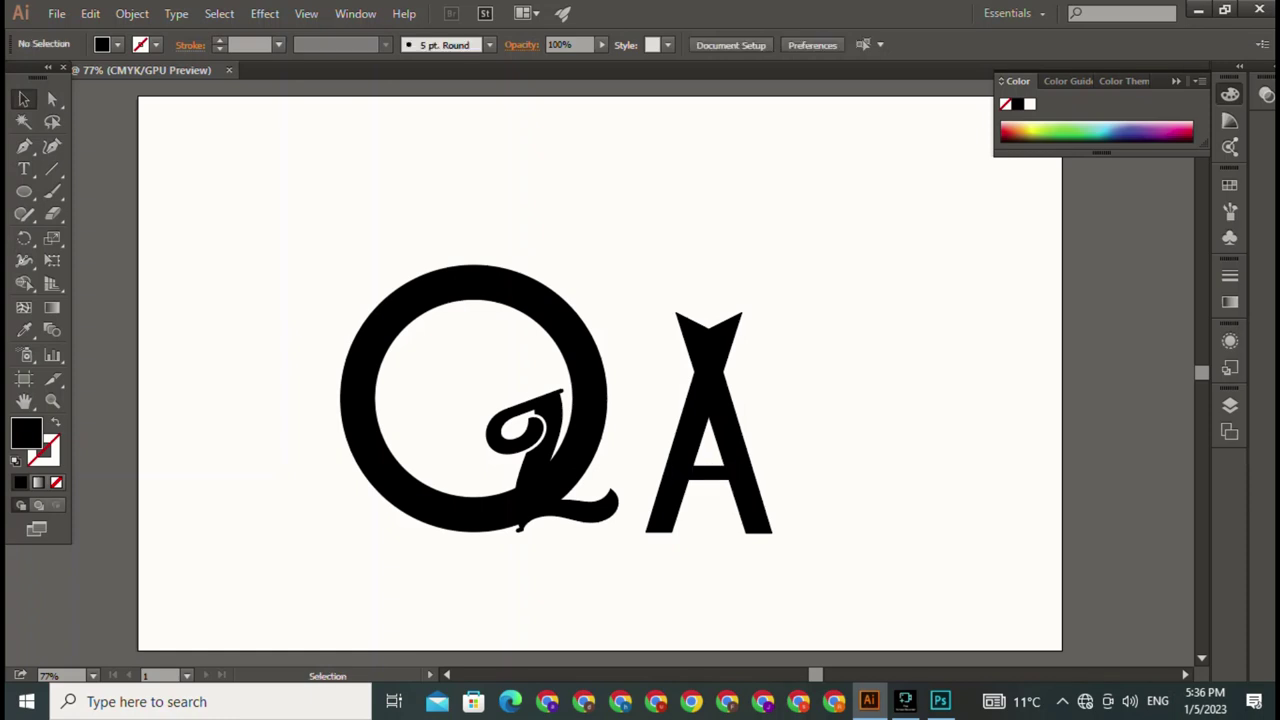
pyautogui.doubleClick(708, 472)
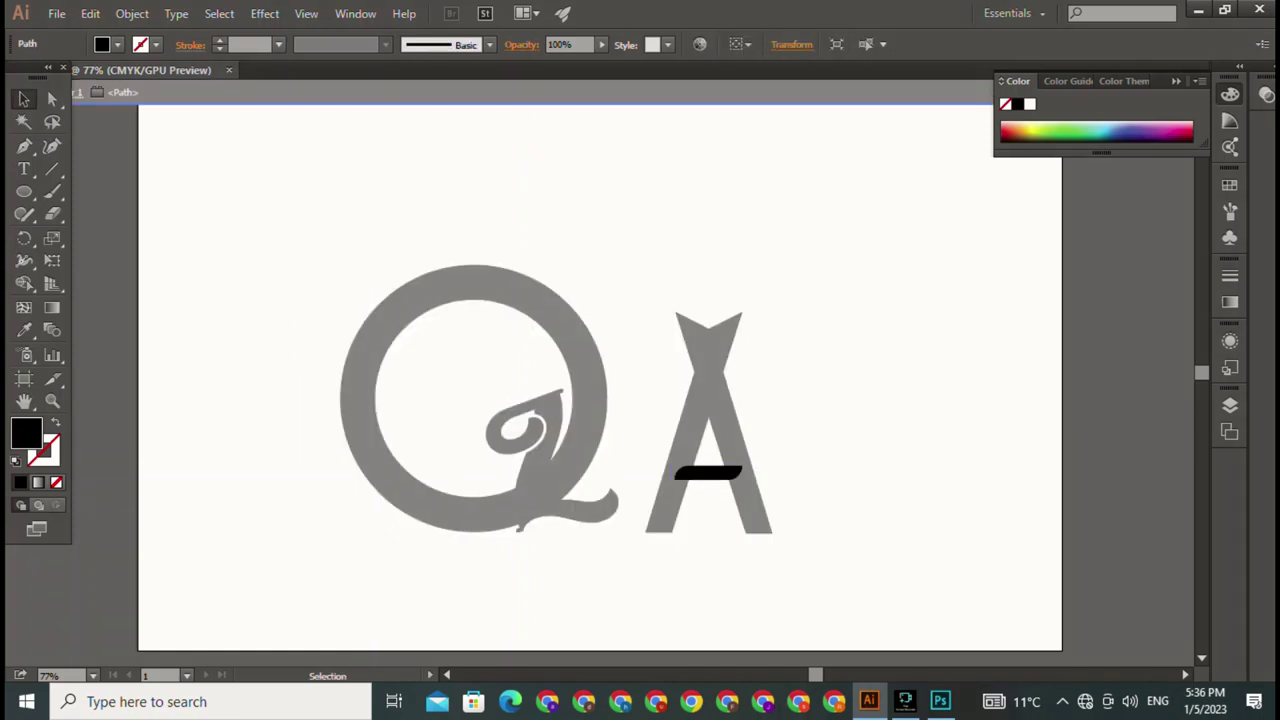
pyautogui.hotkey('ctrl', 'shift', 'a')
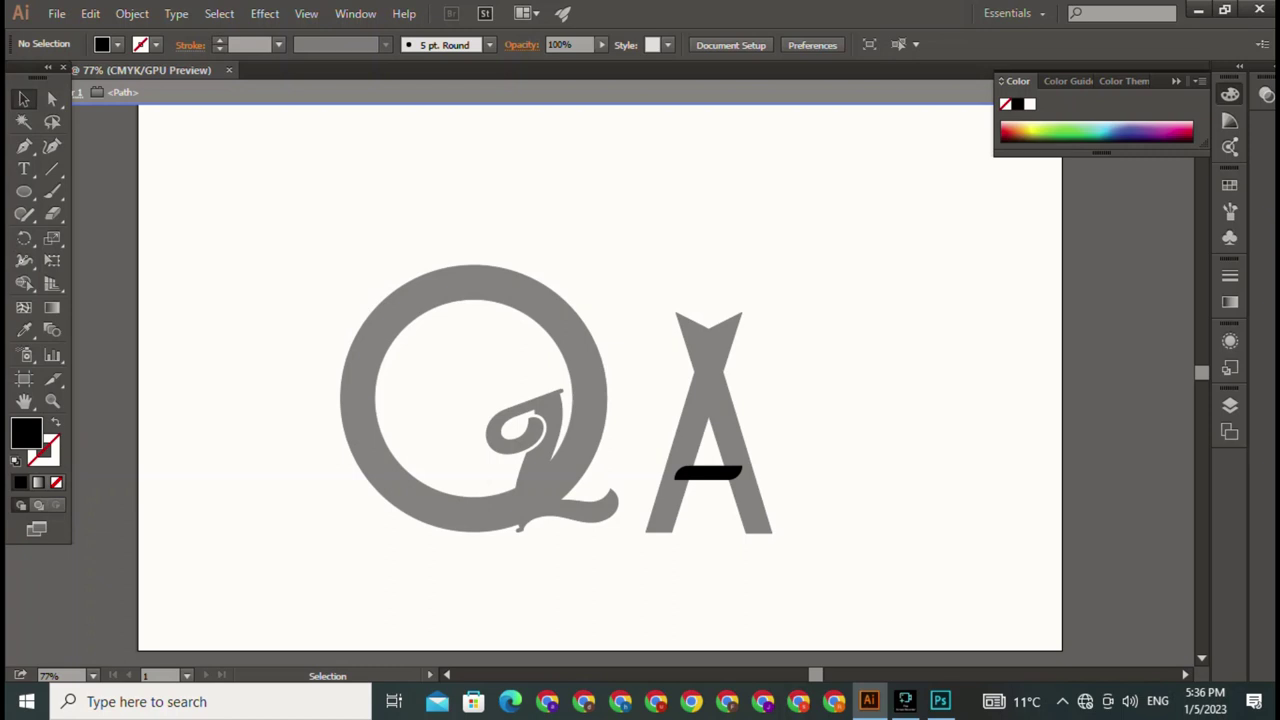
pyautogui.press('Escape')
pyautogui.moveTo(634, 246)
pyautogui.mouseDown()
pyautogui.moveTo(742, 328)
pyautogui.moveTo(849, 178)
pyautogui.mouseUp()
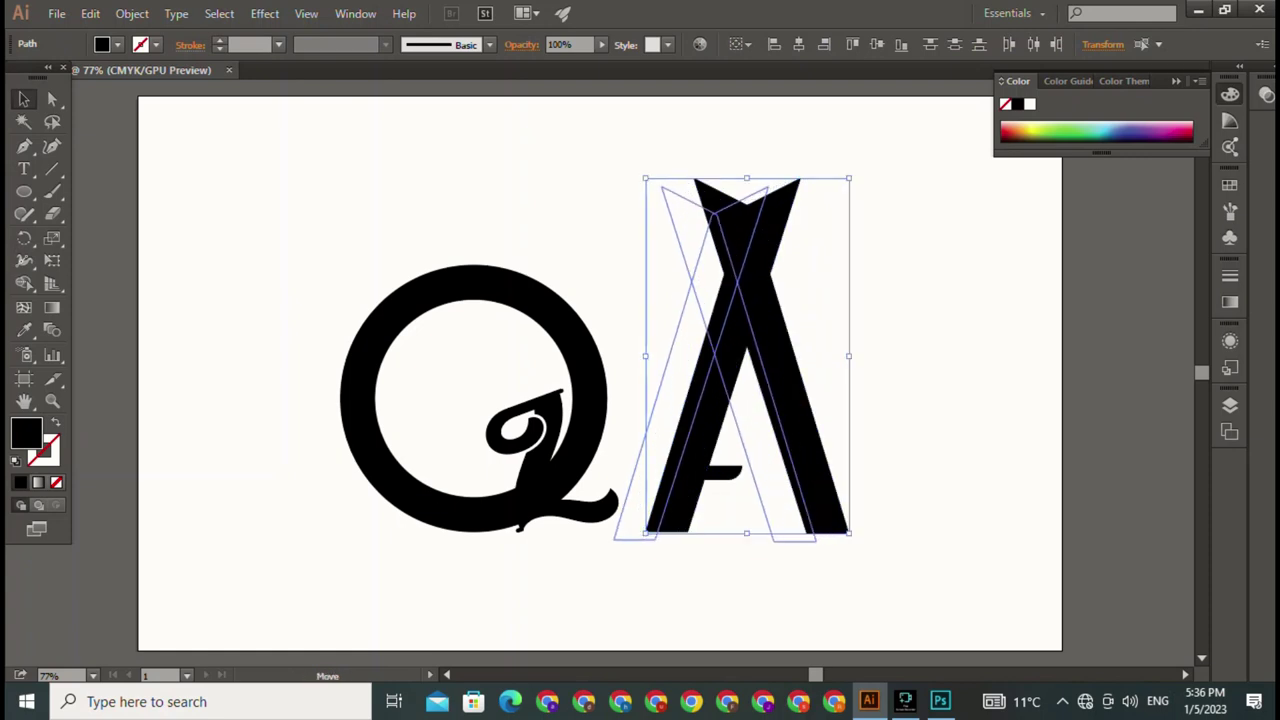
pyautogui.moveTo(760, 350); pyautogui.dragTo(733, 358)
pyautogui.moveTo(803, 207); pyautogui.dragTo(790, 235)
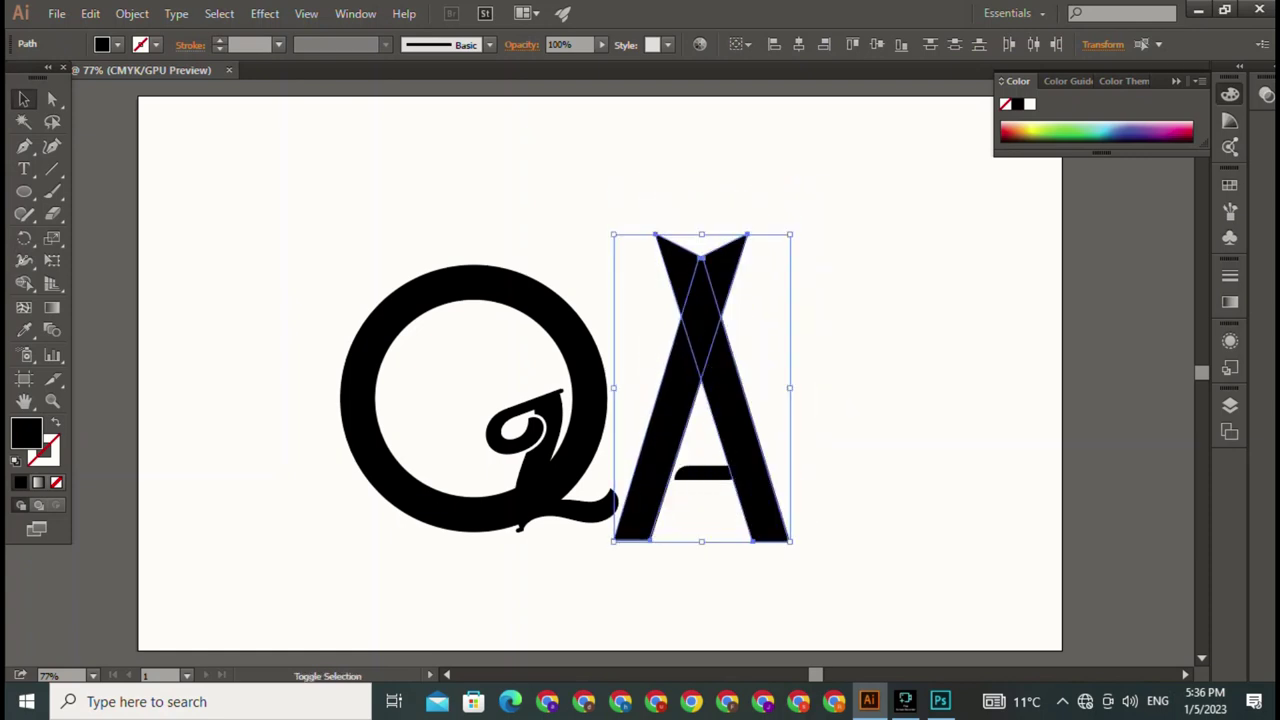
pyautogui.hotkey('ctrl', 'shift', 'a')
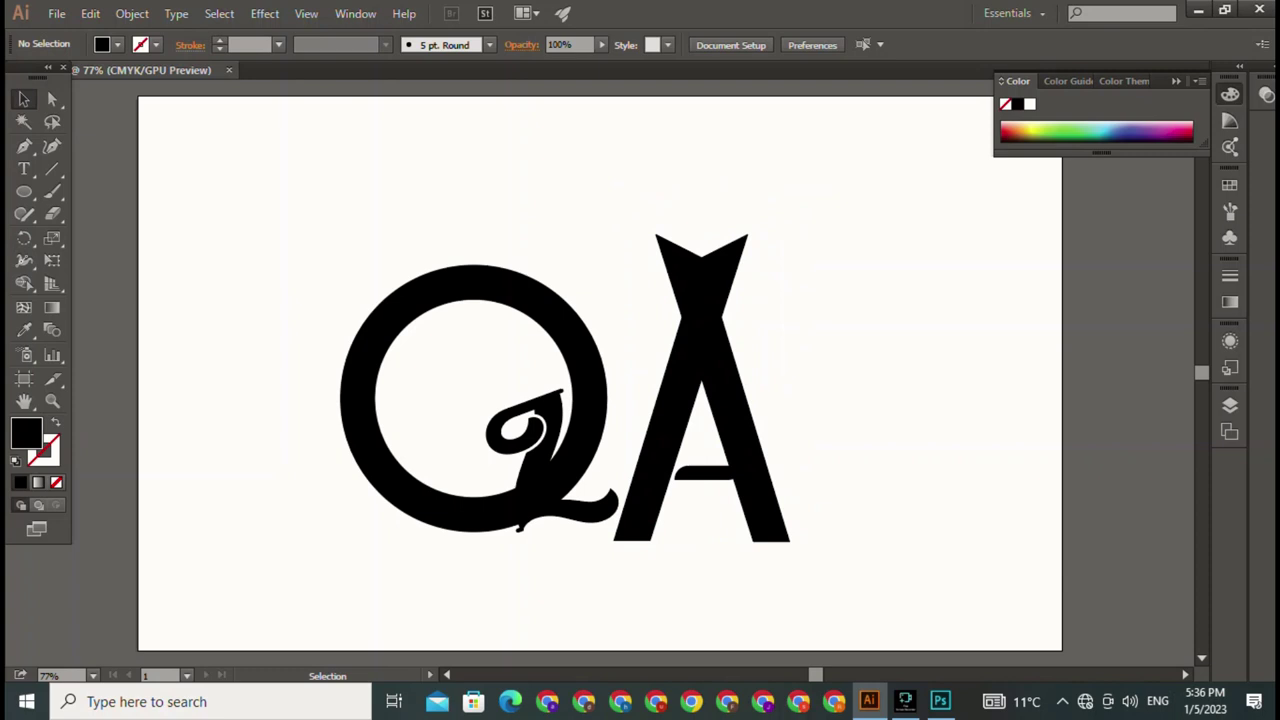
# Step: Fine-tune the crossbar's position so it sits snugly against the A's left leg
pyautogui.moveTo(705, 471); pyautogui.dragTo(702, 472)
pyautogui.hotkey('ctrl', 'shift', 'a')
pyautogui.click(700, 472)
pyautogui.hotkey('ctrl', 'shift', 'a')
pyautogui.click(700, 472)
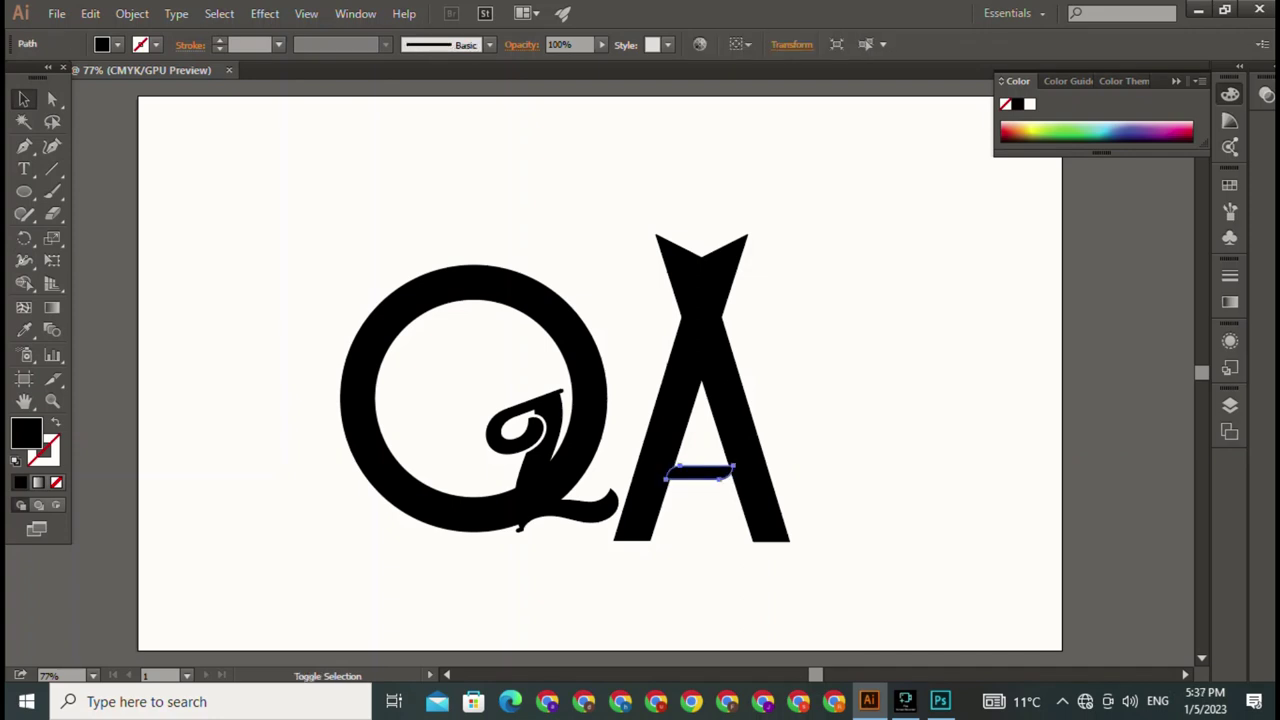
pyautogui.moveTo(700, 472); pyautogui.dragTo(702, 472)
pyautogui.hotkey('ctrl', 'shift', 'a')
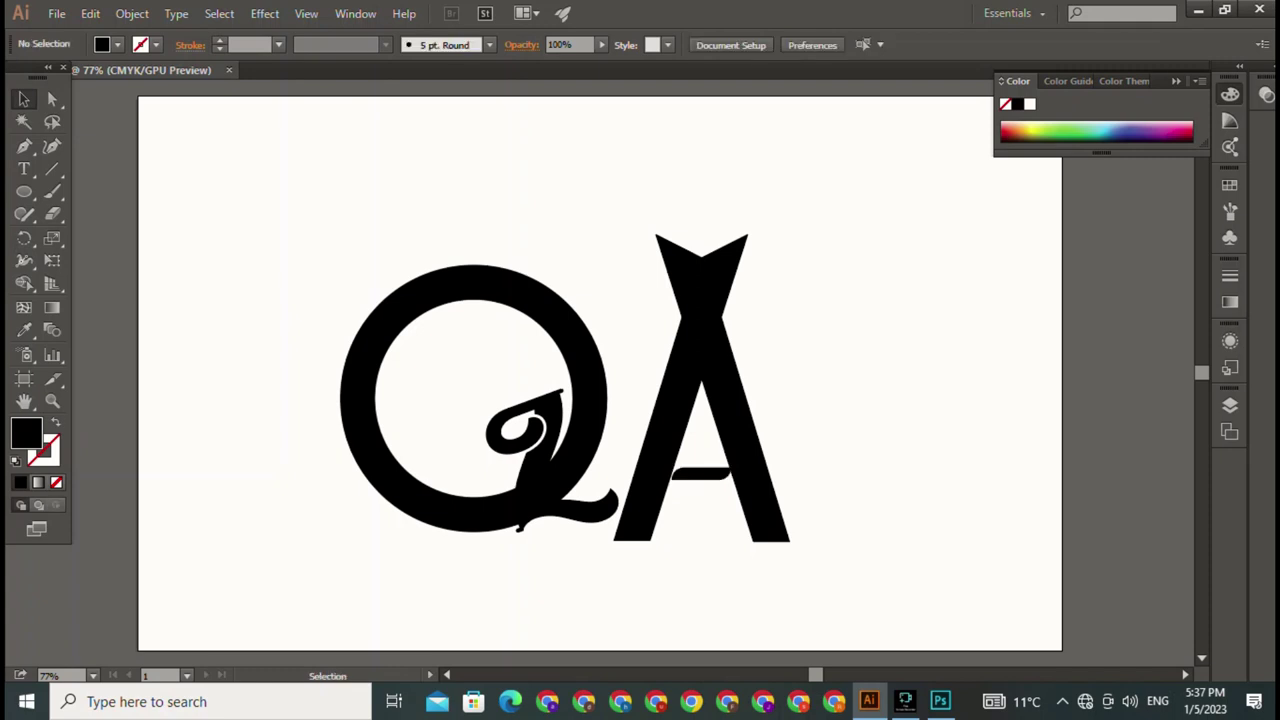
pyautogui.click(700, 472)
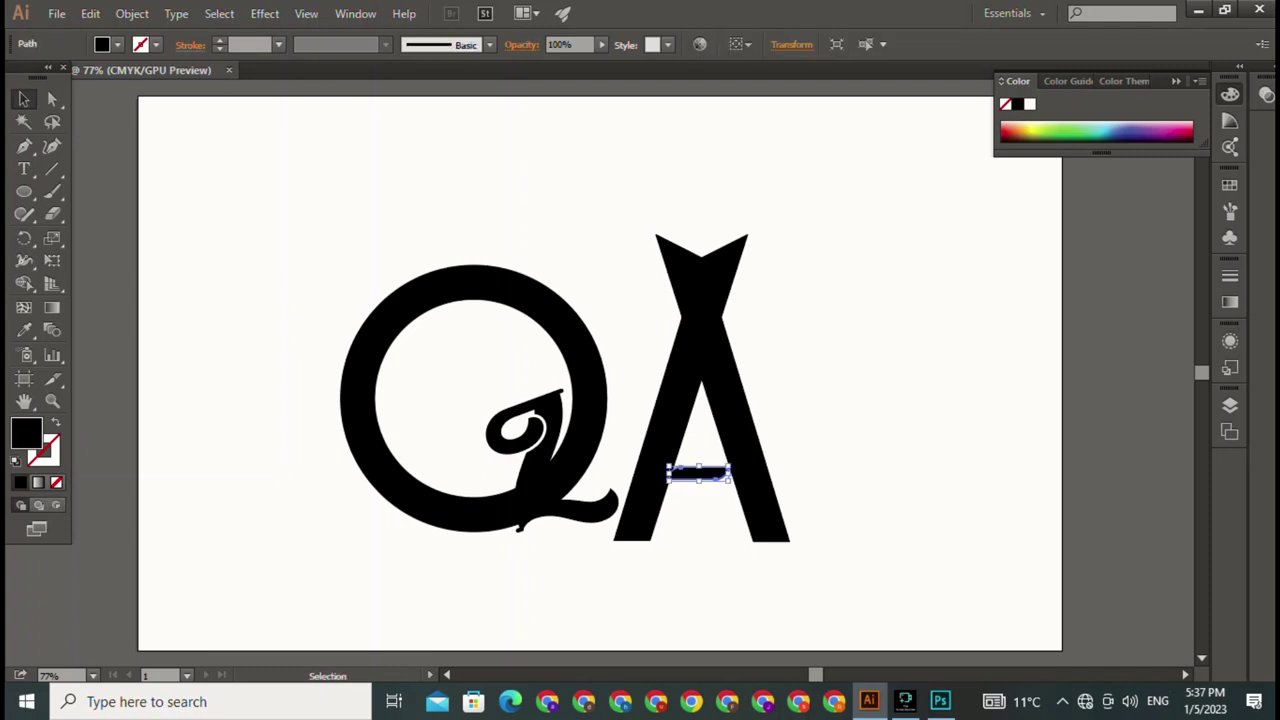
pyautogui.hotkey('ctrl', 'shift', 'a')
pyautogui.click(700, 472)
# Step: Begin the M outline with the Pen tool: a top edge past the A and the first tall bar
pyautogui.hotkey('ctrl', 'shift', 'a')
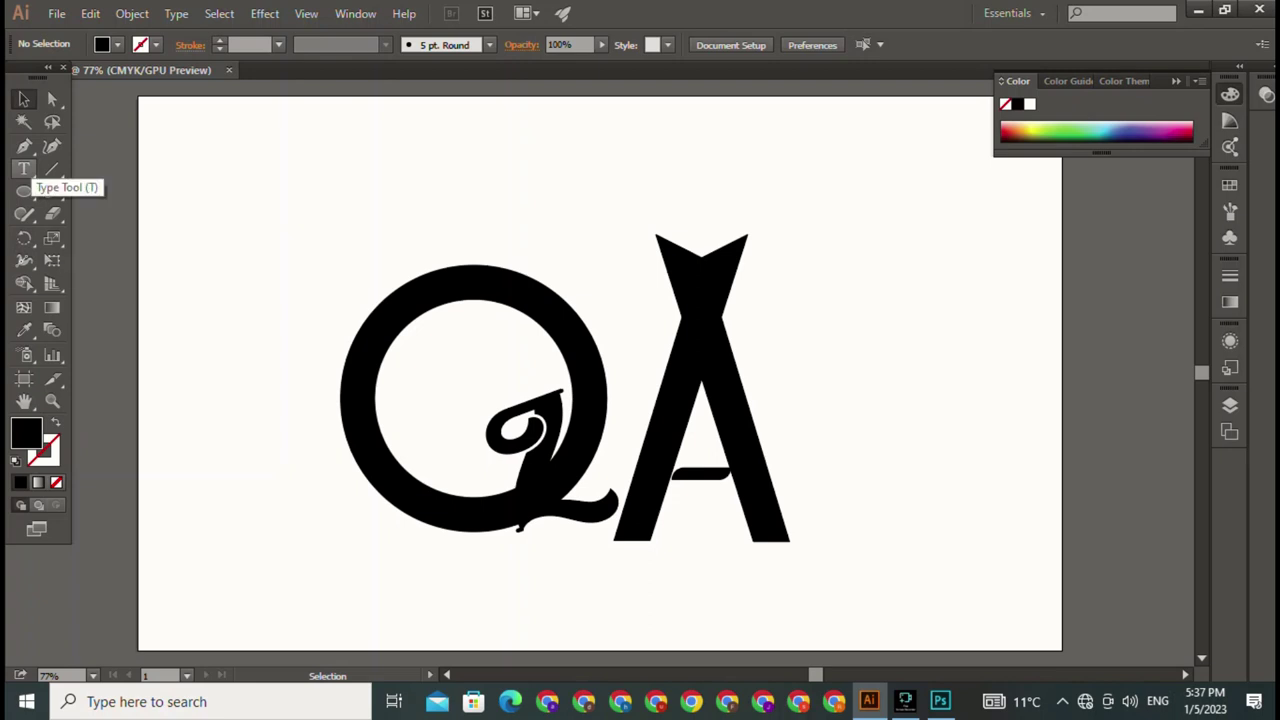
pyautogui.click(24, 146)
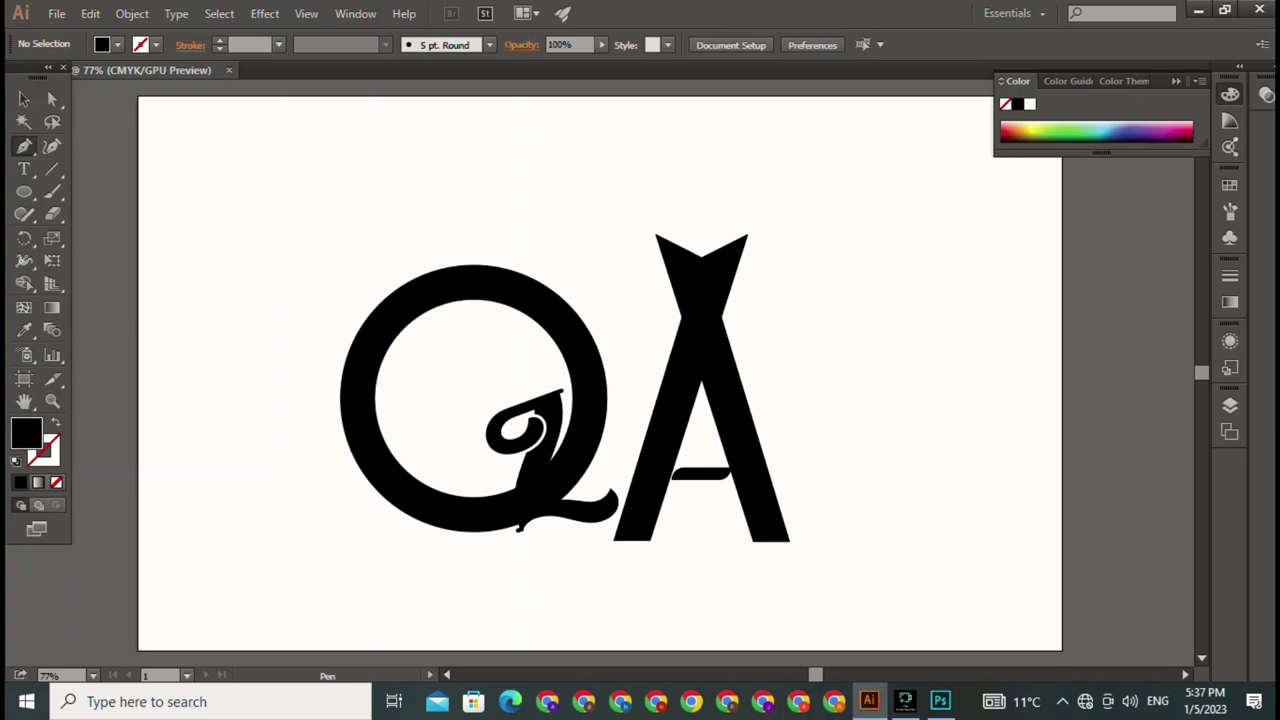
pyautogui.click(605, 357)
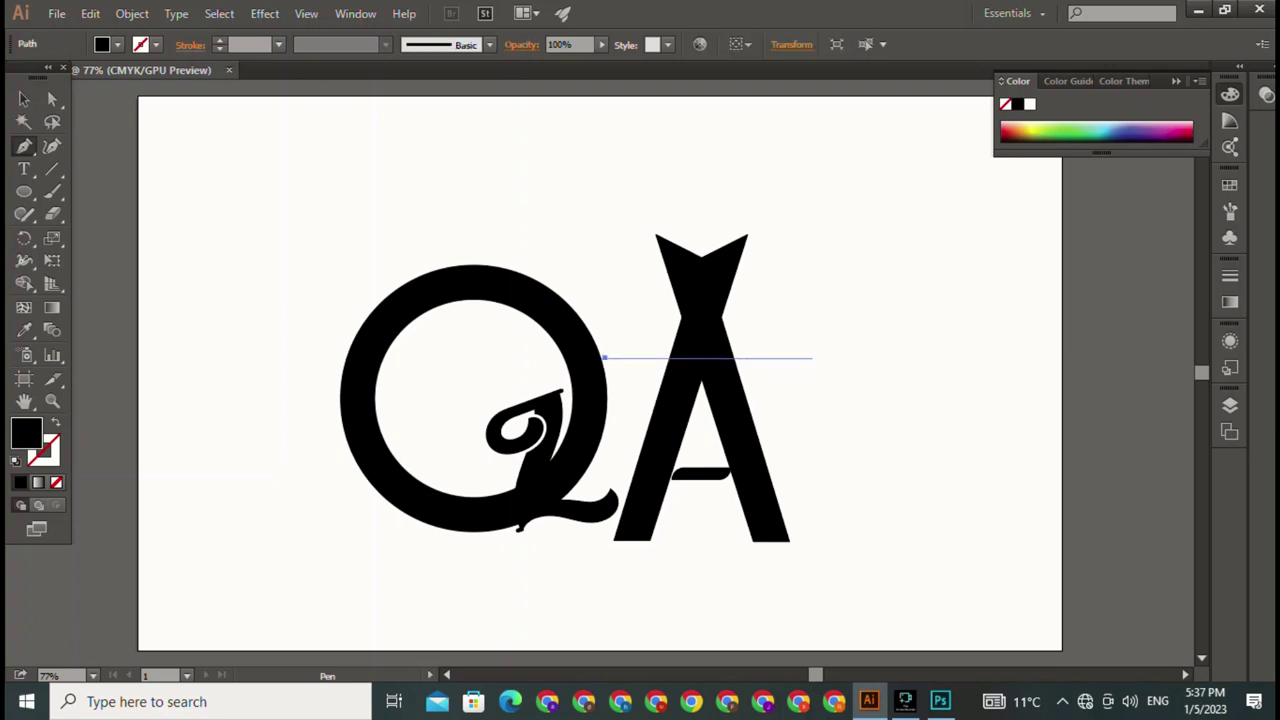
pyautogui.click(812, 358)
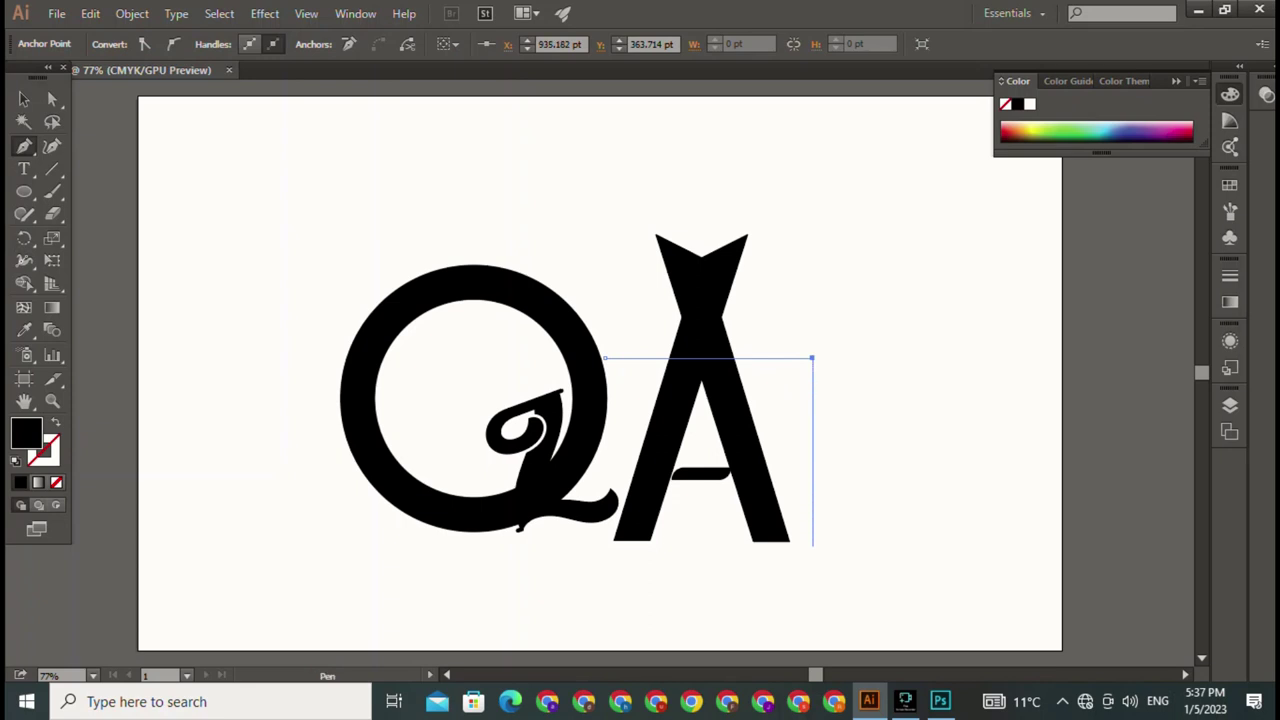
pyautogui.click(812, 545)
pyautogui.click(836, 545)
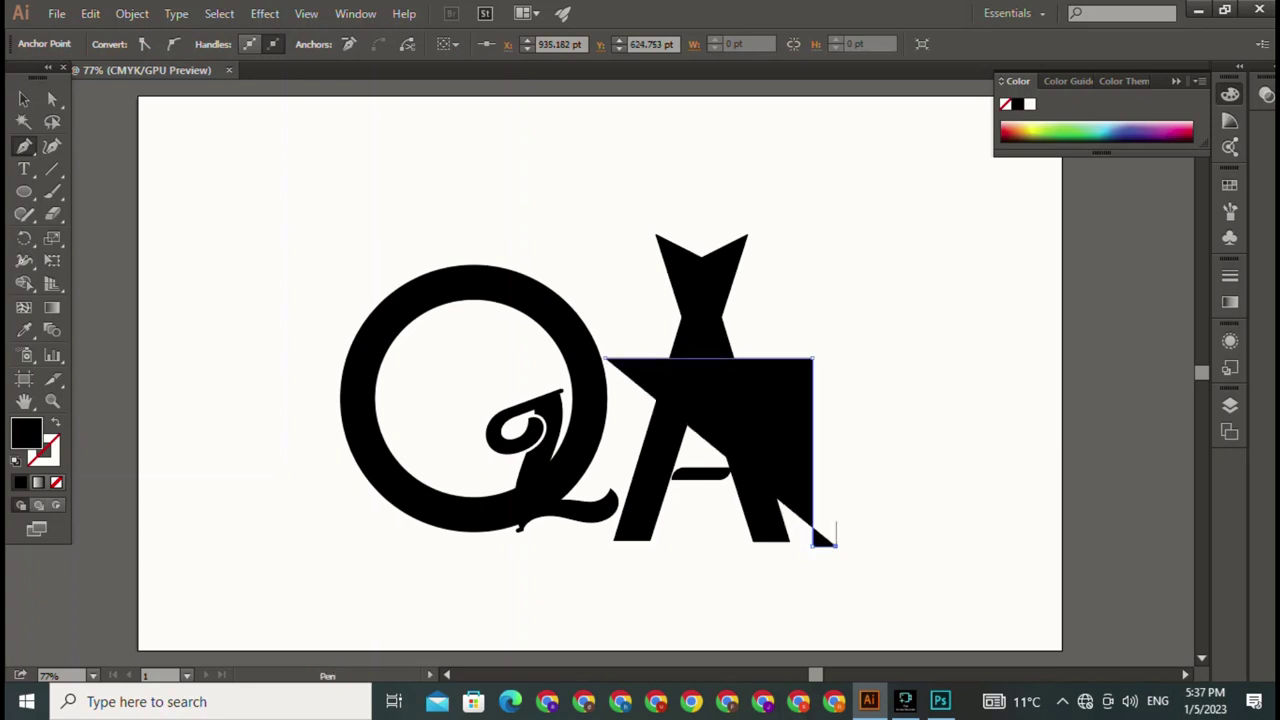
pyautogui.click(836, 358)
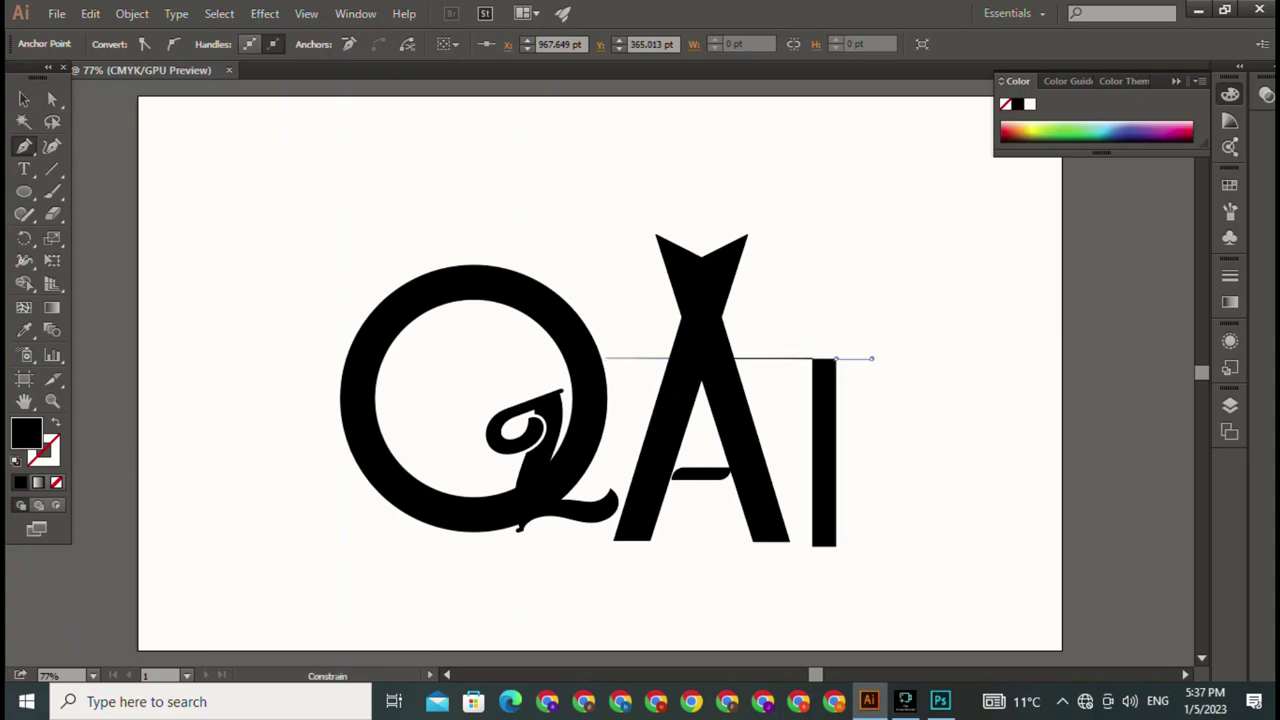
# Step: Add the second and third tall bars to the outline, redoing a misplaced top point, then deselect
pyautogui.click(871, 358)
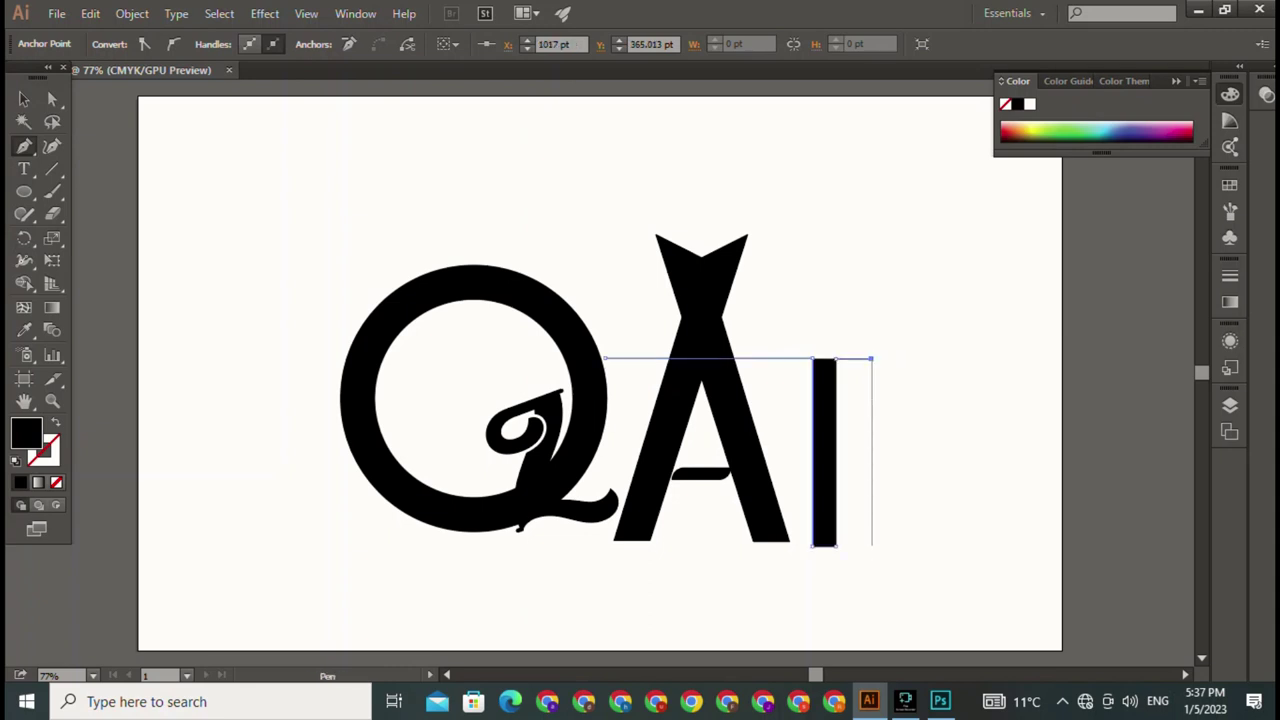
pyautogui.click(871, 548)
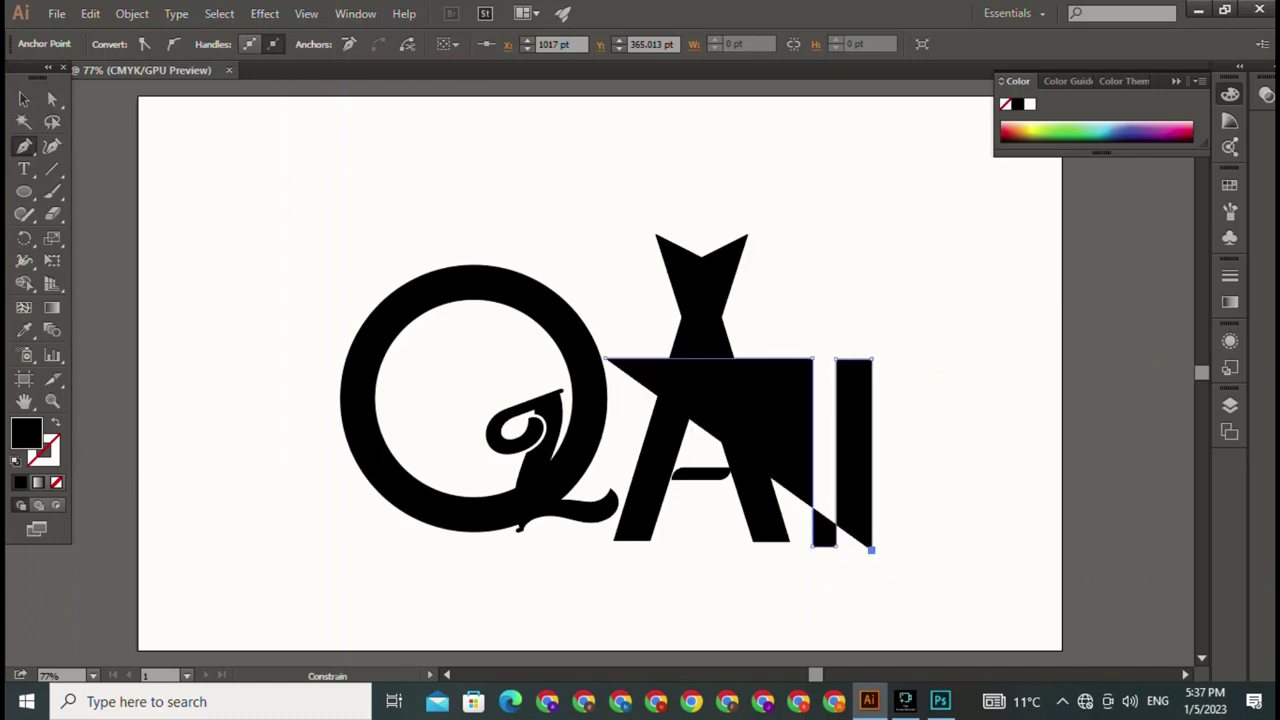
pyautogui.click(901, 548)
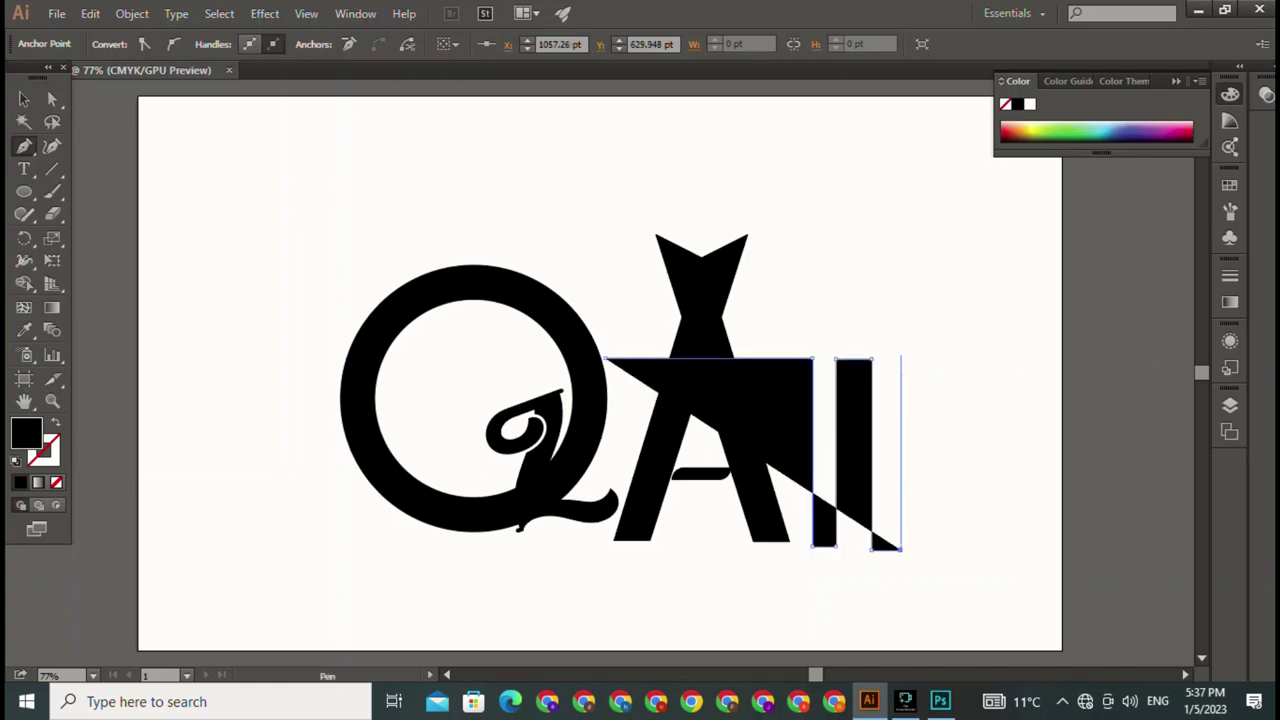
pyautogui.click(901, 357)
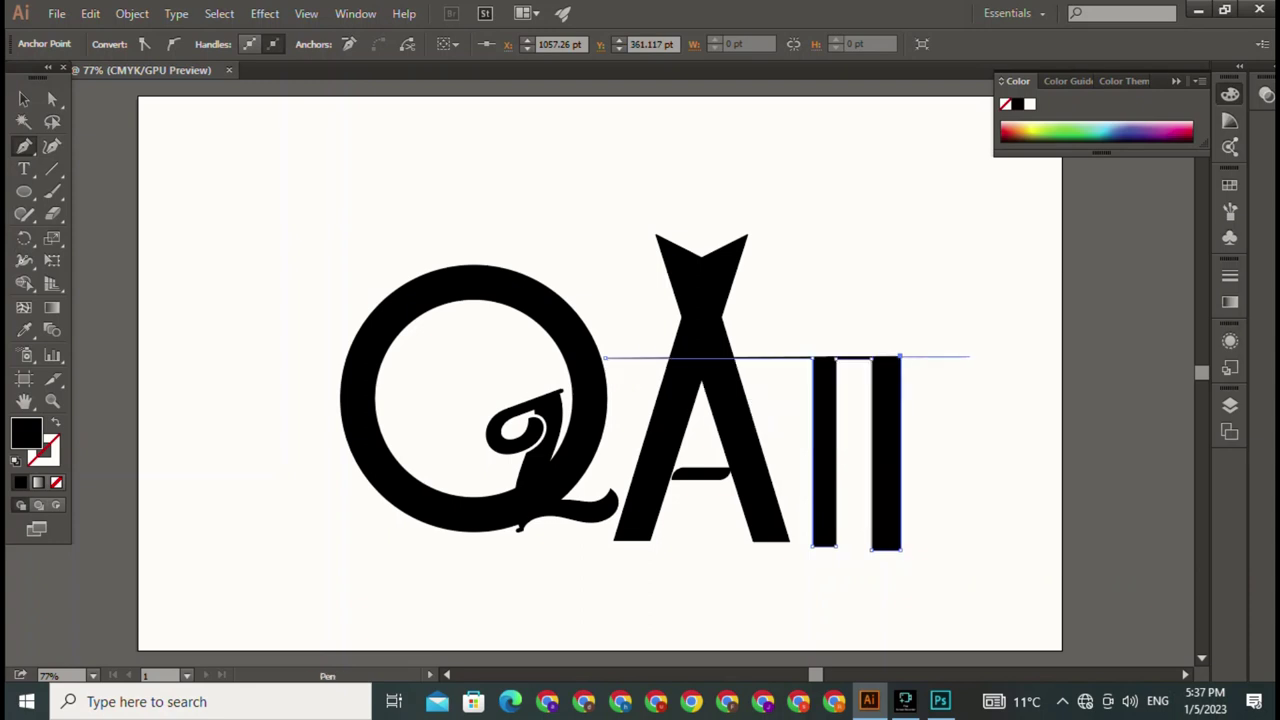
pyautogui.click(969, 357)
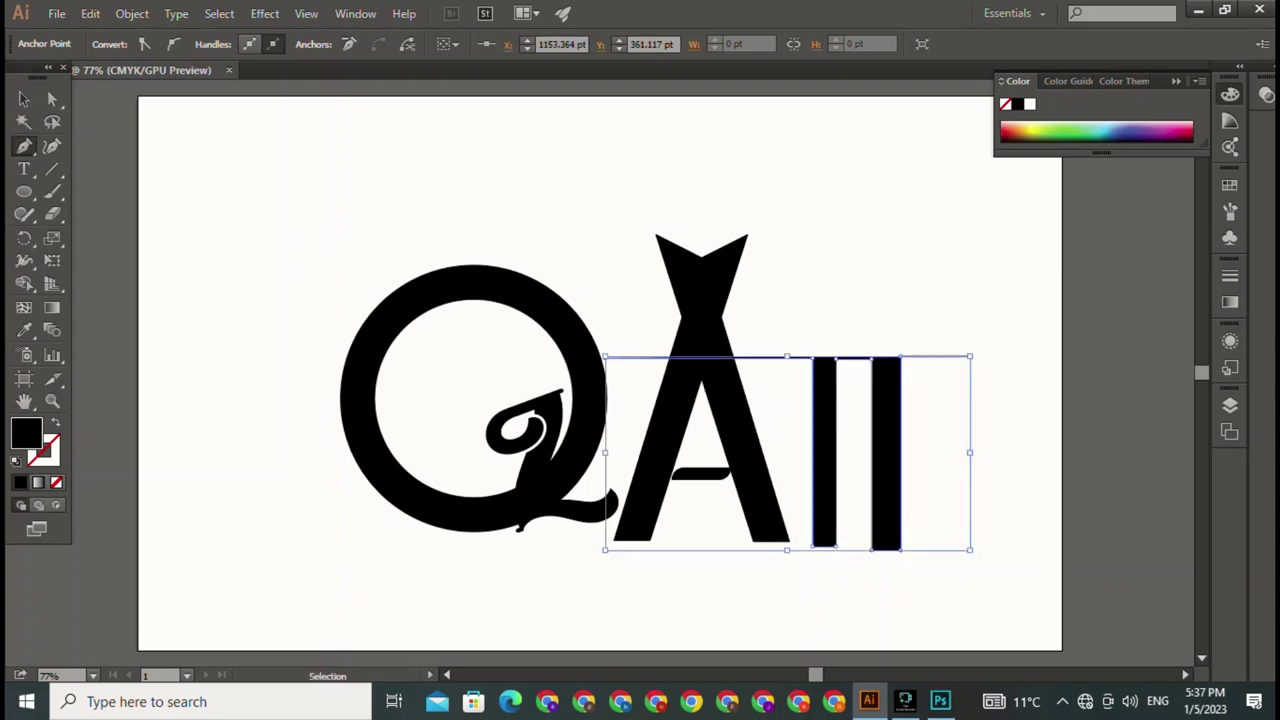
pyautogui.hotkey('ctrl', 'z')
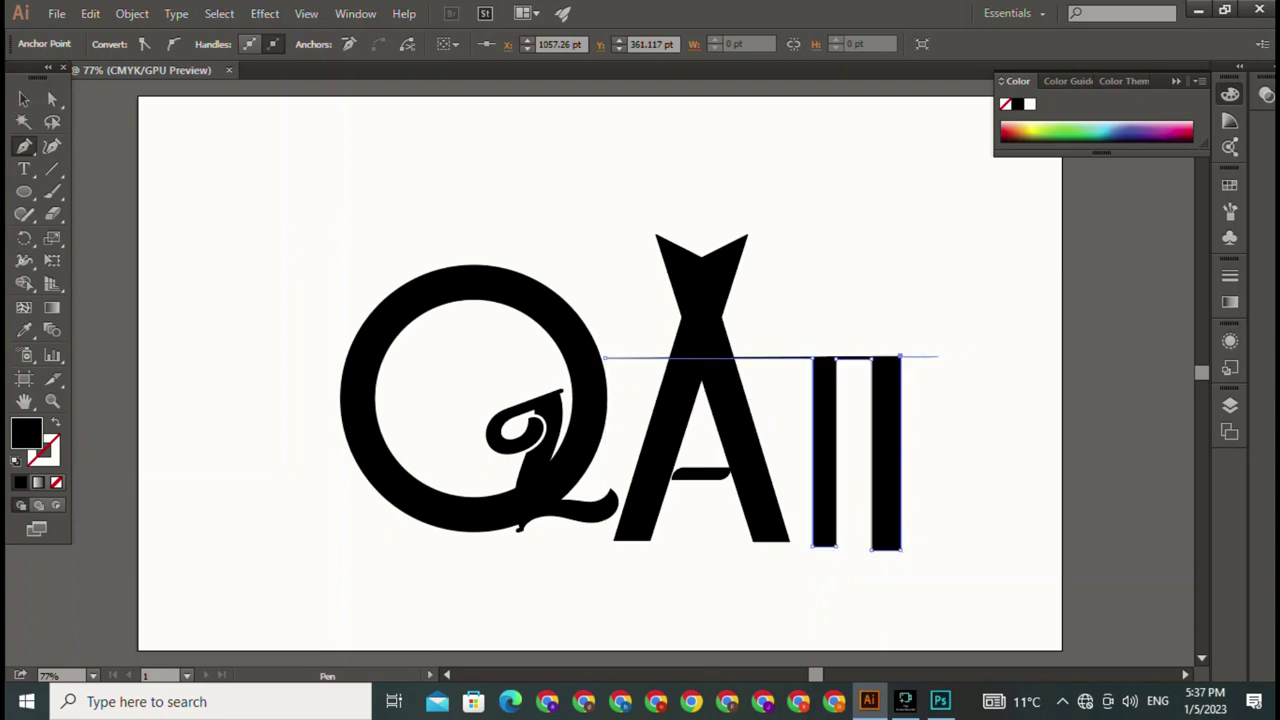
pyautogui.click(943, 356)
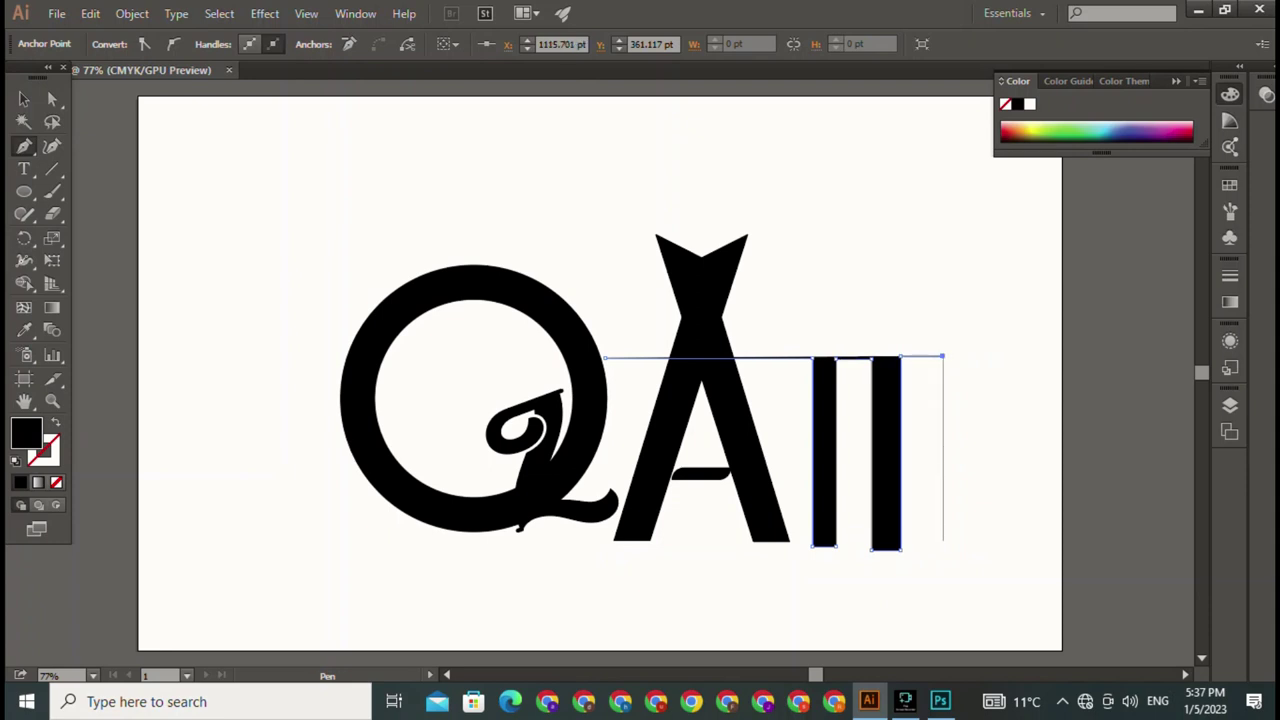
pyautogui.click(943, 552)
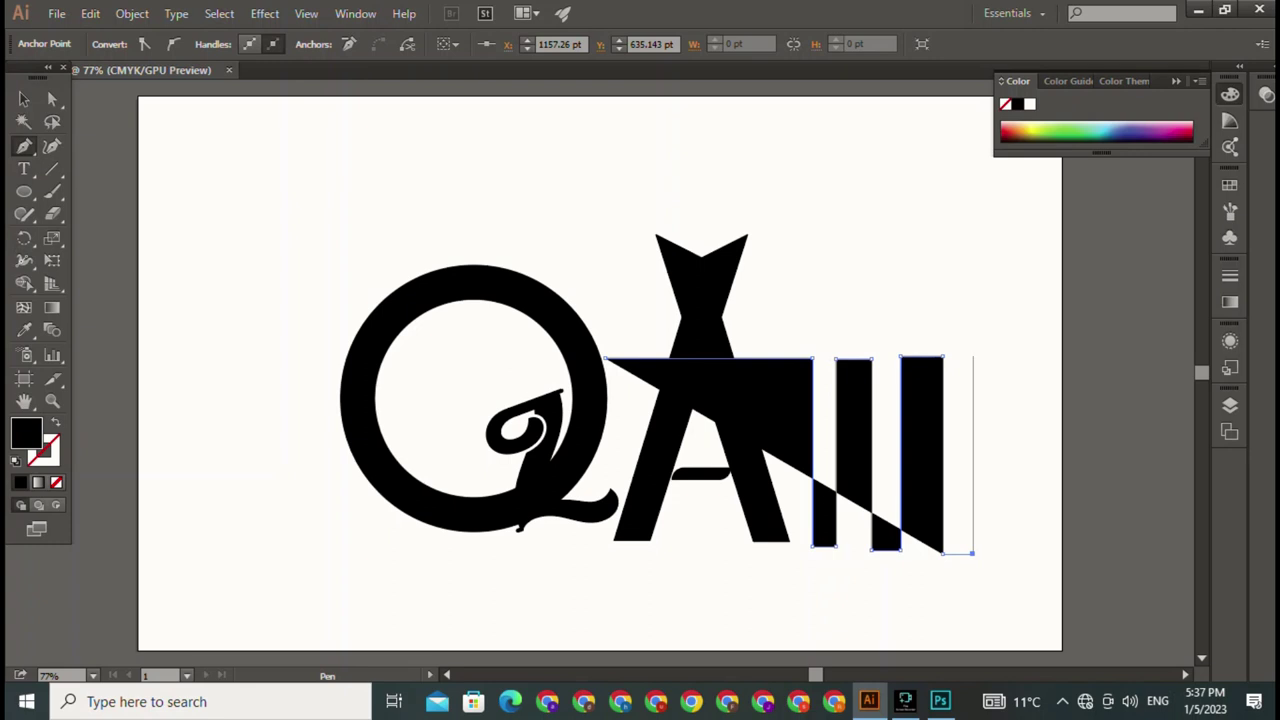
pyautogui.click(972, 356)
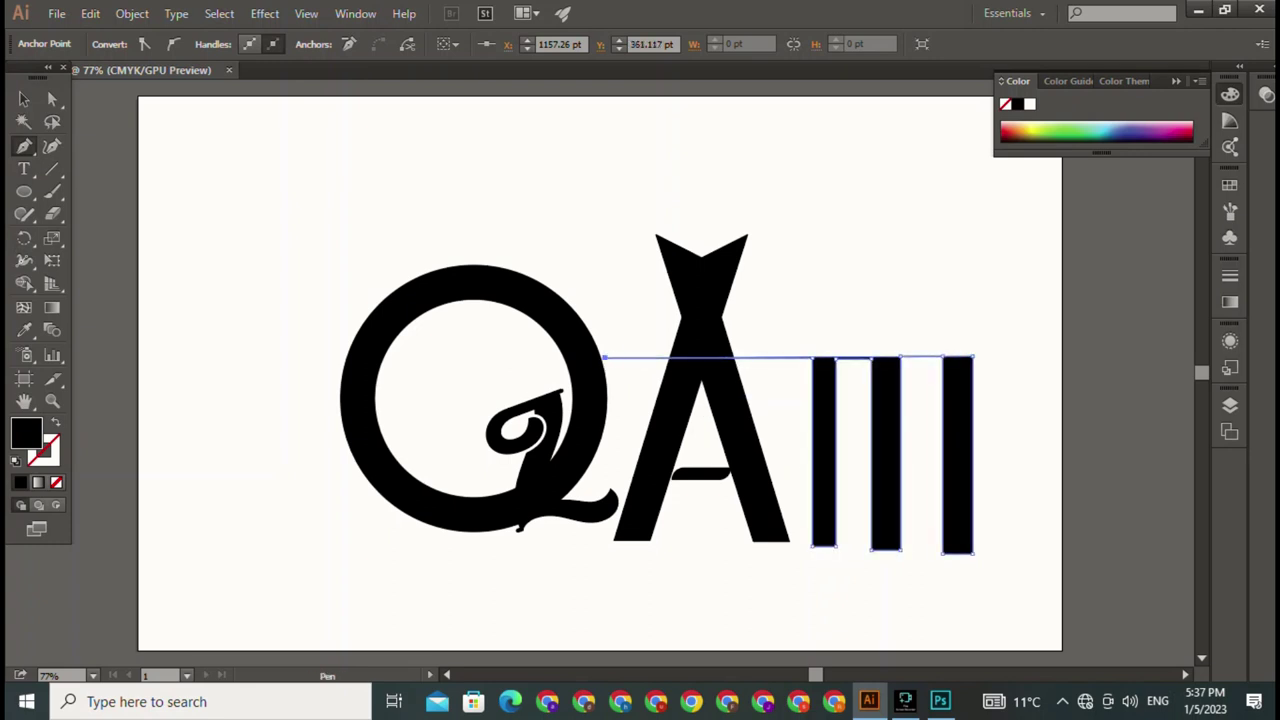
pyautogui.press('v')
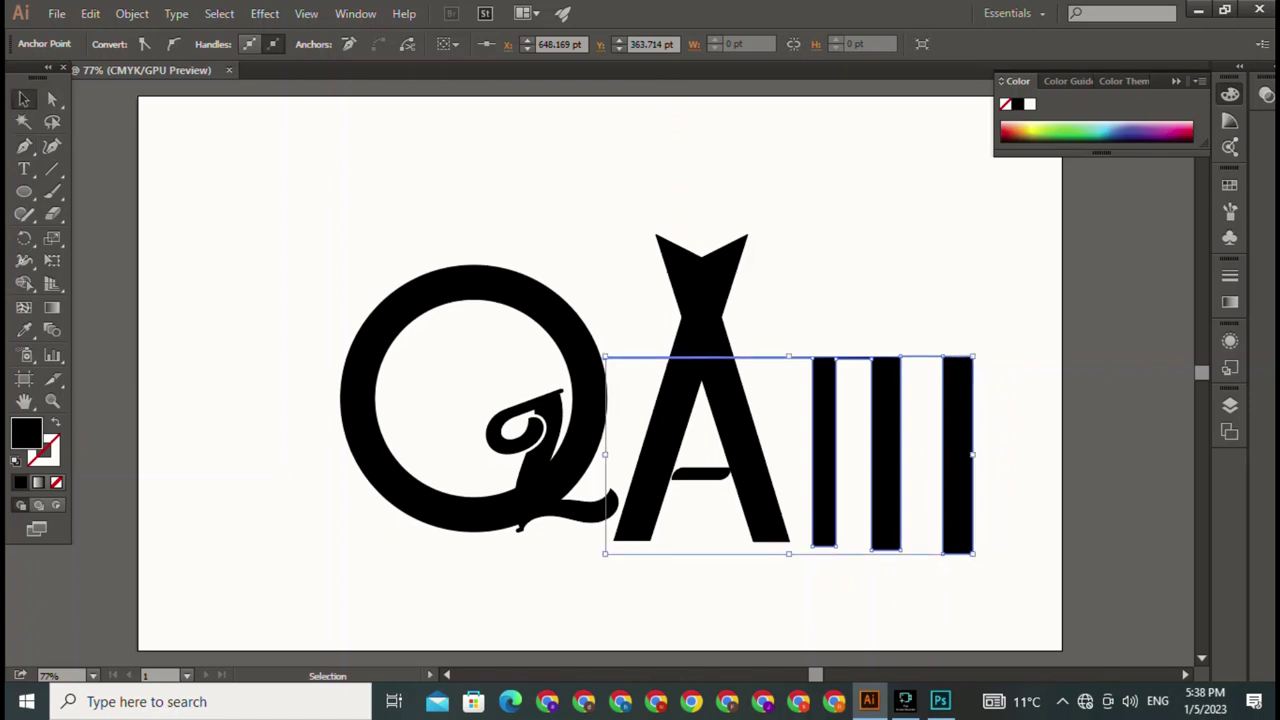
pyautogui.hotkey('ctrl', 'shift', 'a')
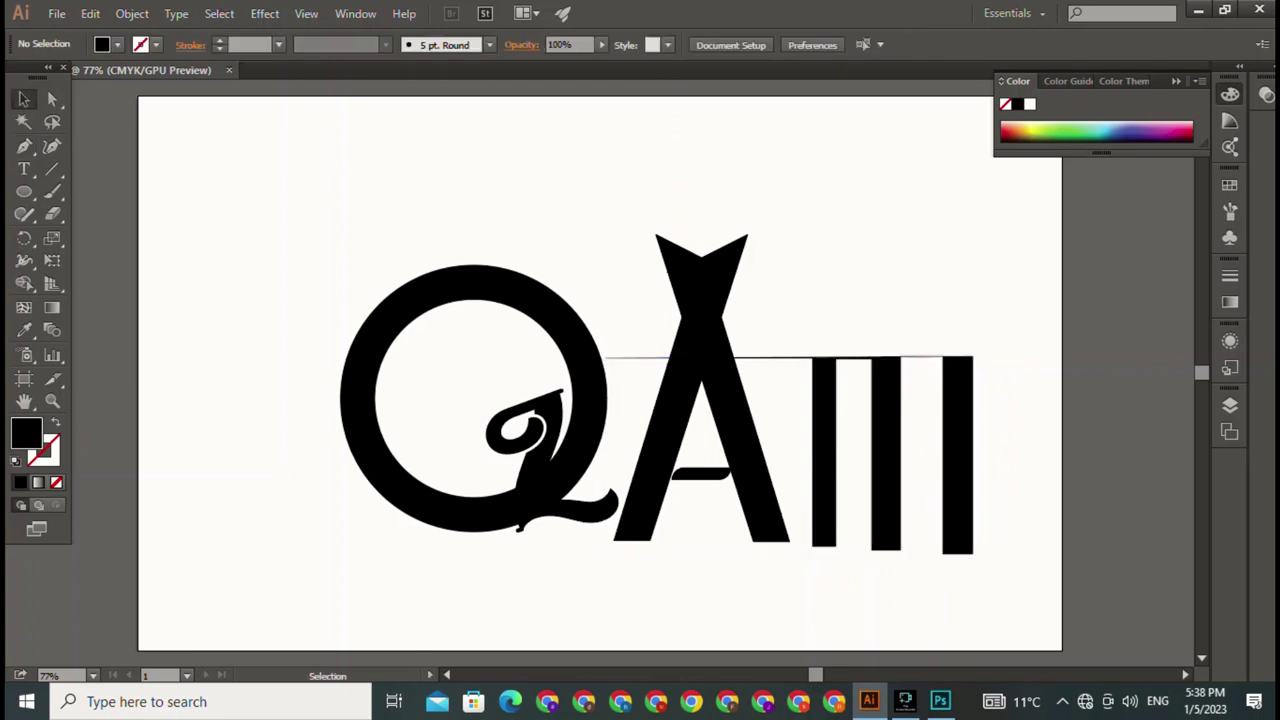
# Step: Drag the three-bar shape's left bounding-box side toward the A, after reverting a trial resize
pyautogui.click(885, 450)
pyautogui.moveTo(974, 553); pyautogui.dragTo(914, 521)
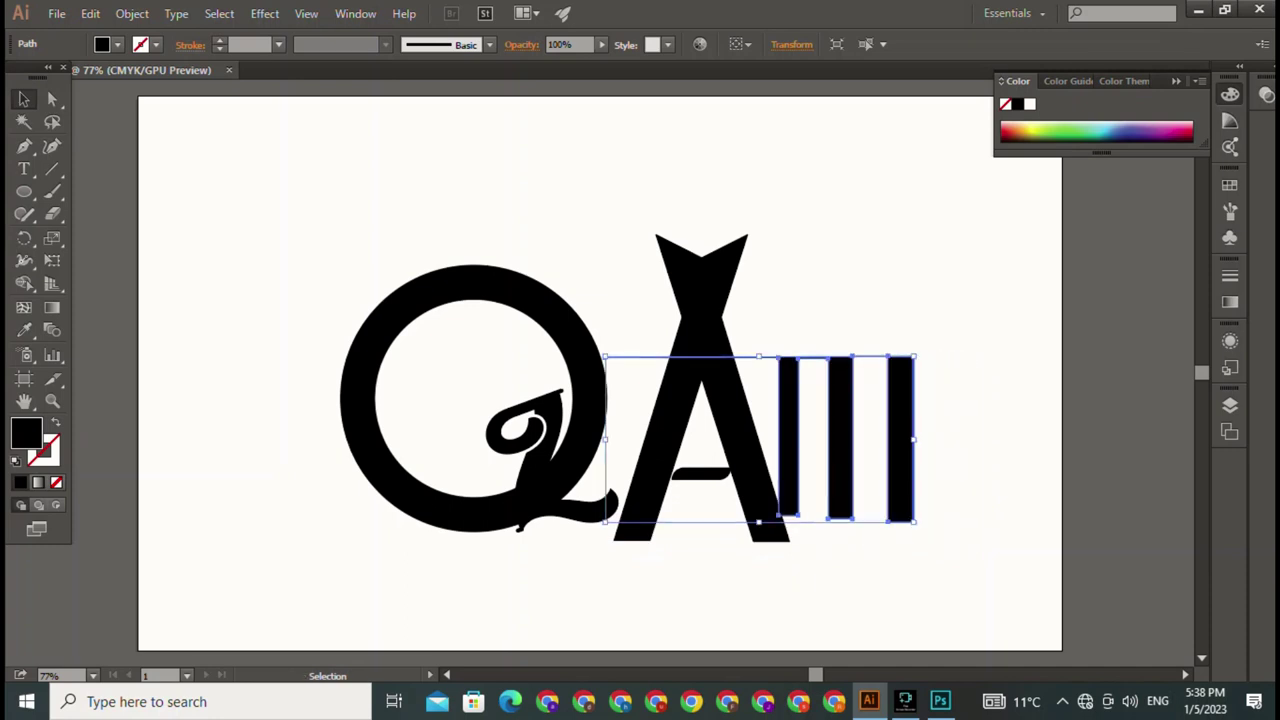
pyautogui.moveTo(914, 521); pyautogui.dragTo(964, 557)
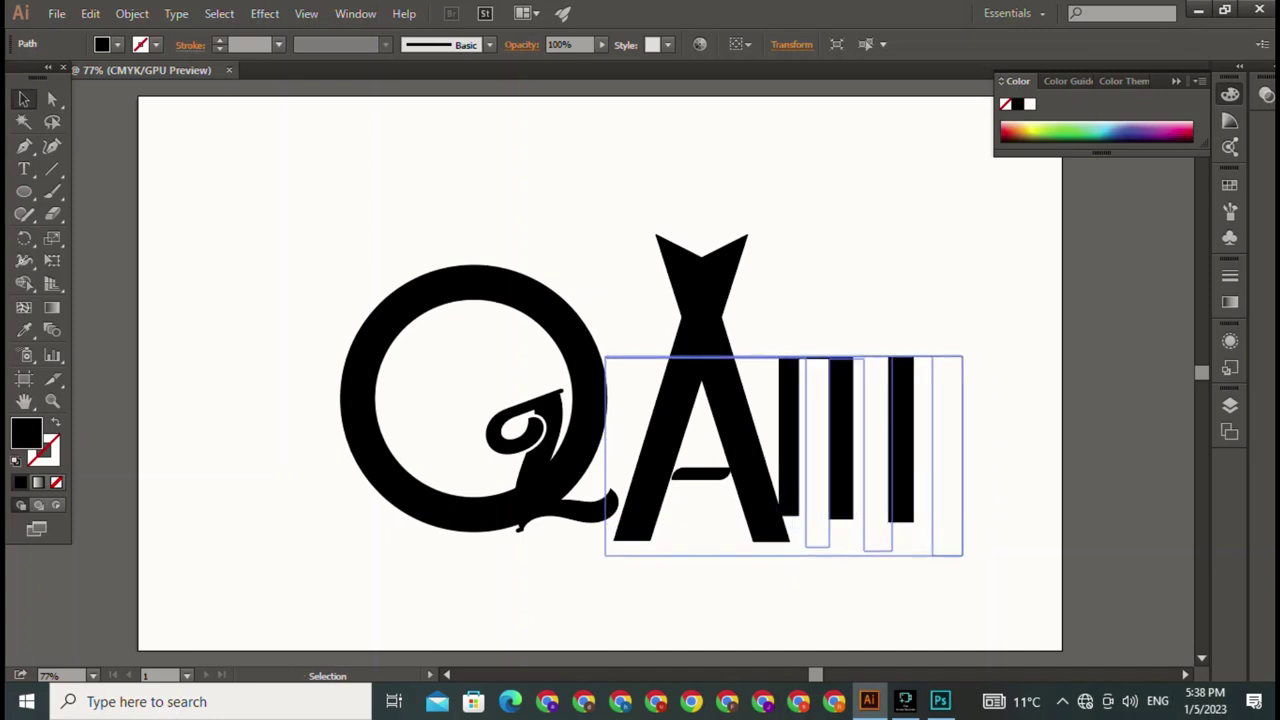
pyautogui.hotkey('ctrl', 'shift', 'a')
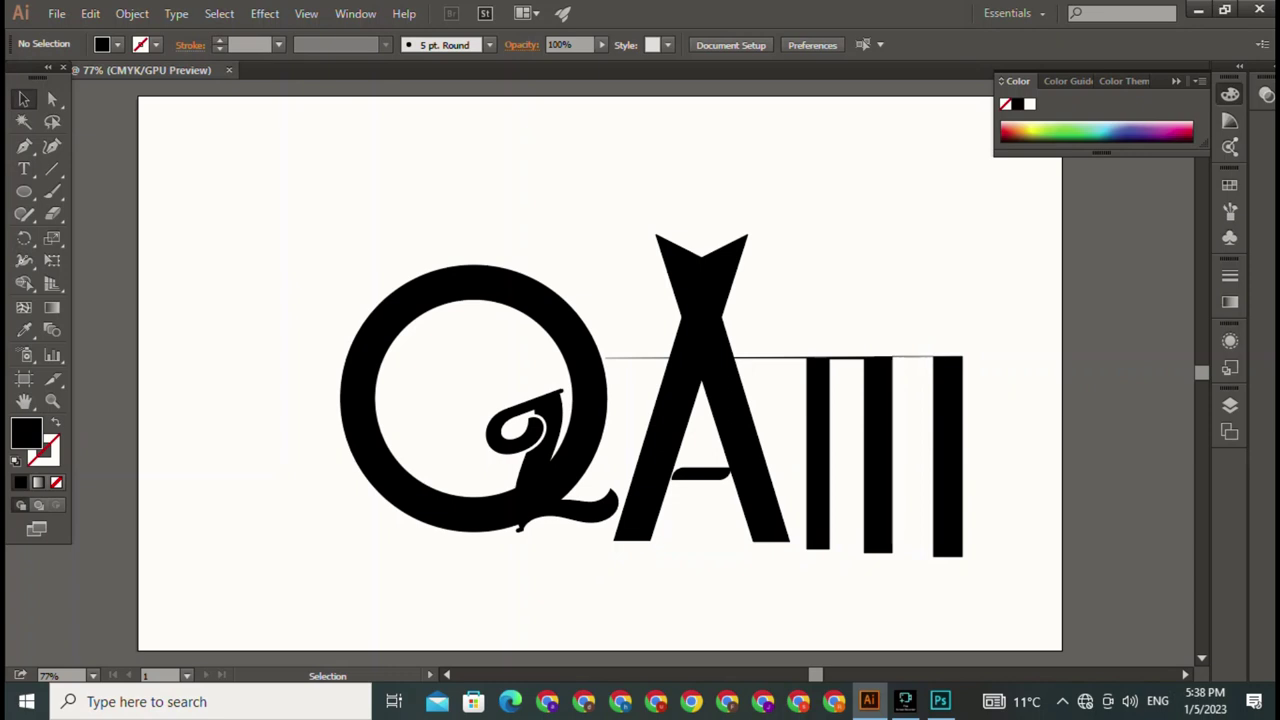
pyautogui.hotkey('ctrl', 'z')
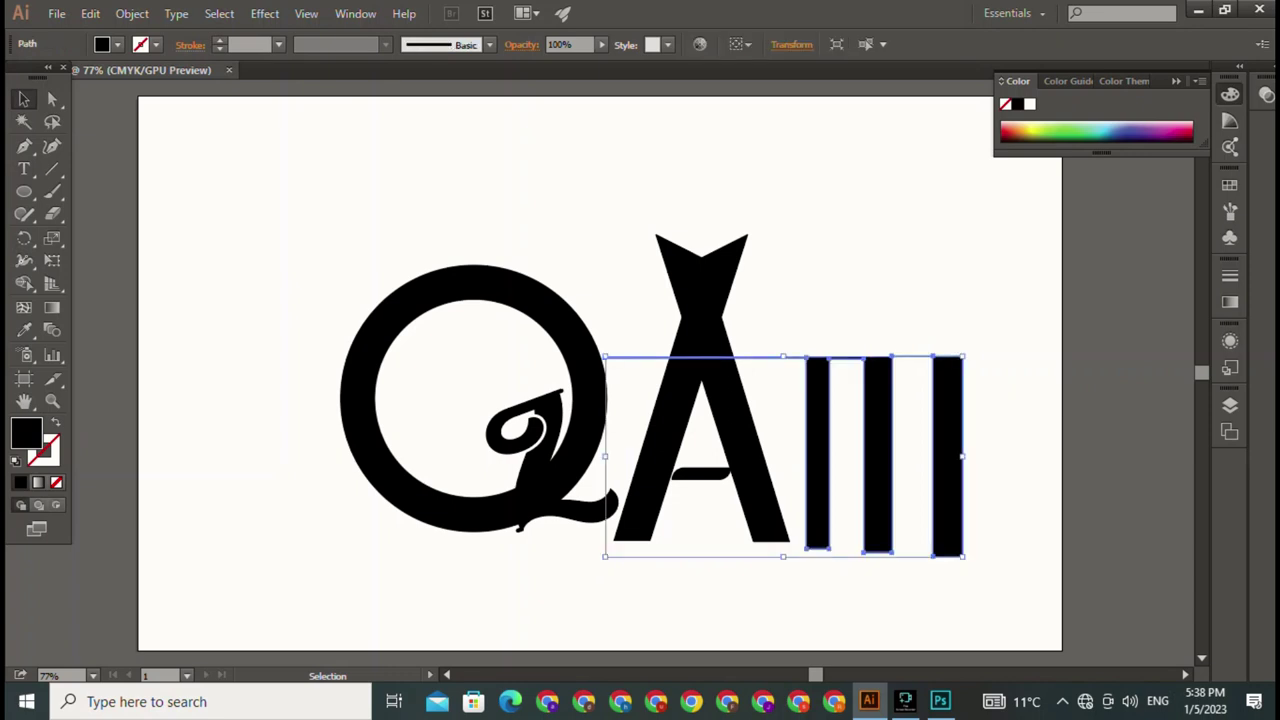
pyautogui.moveTo(604, 456); pyautogui.dragTo(697, 456)
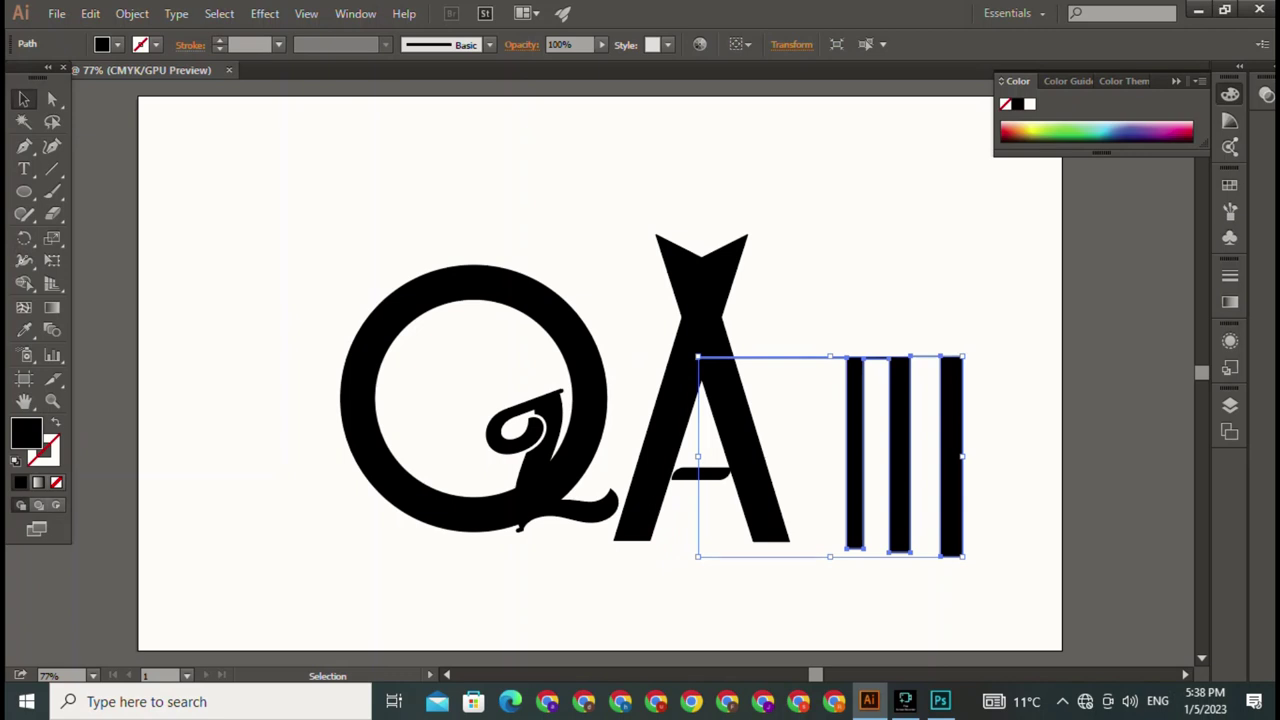
pyautogui.moveTo(697, 456); pyautogui.dragTo(631, 456)
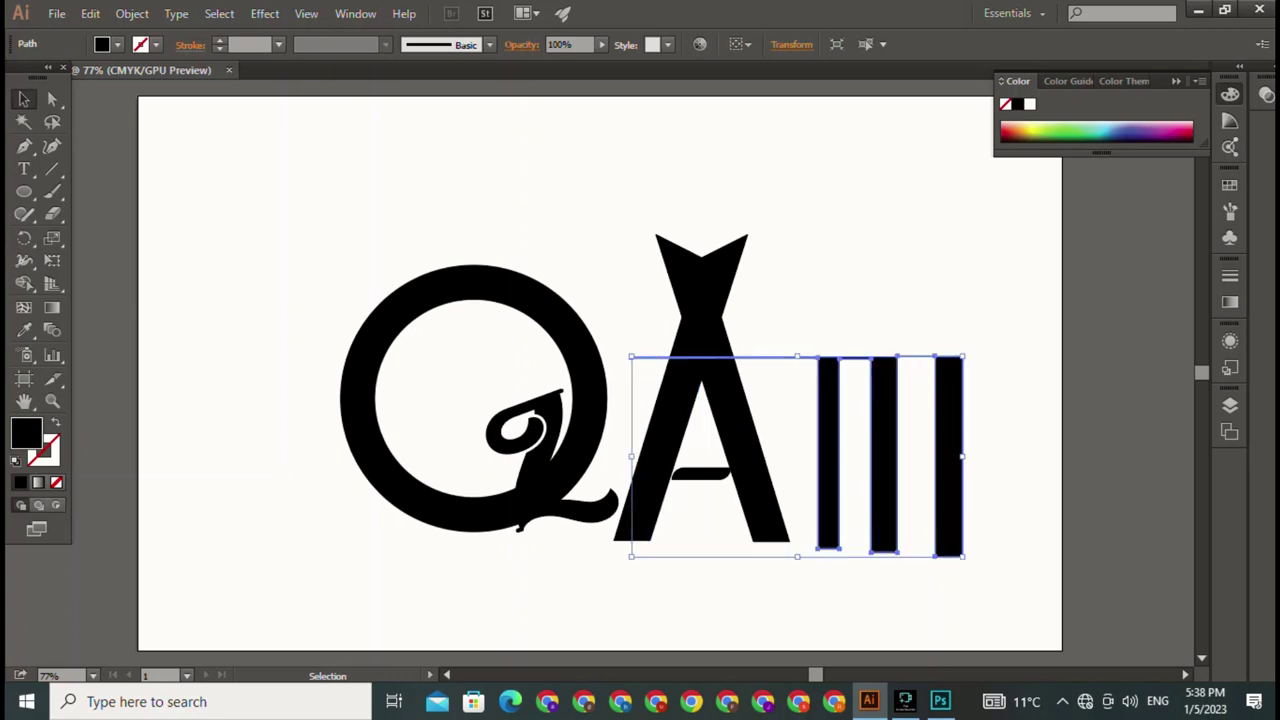
pyautogui.hotkey('ctrl', 'shift', 'a')
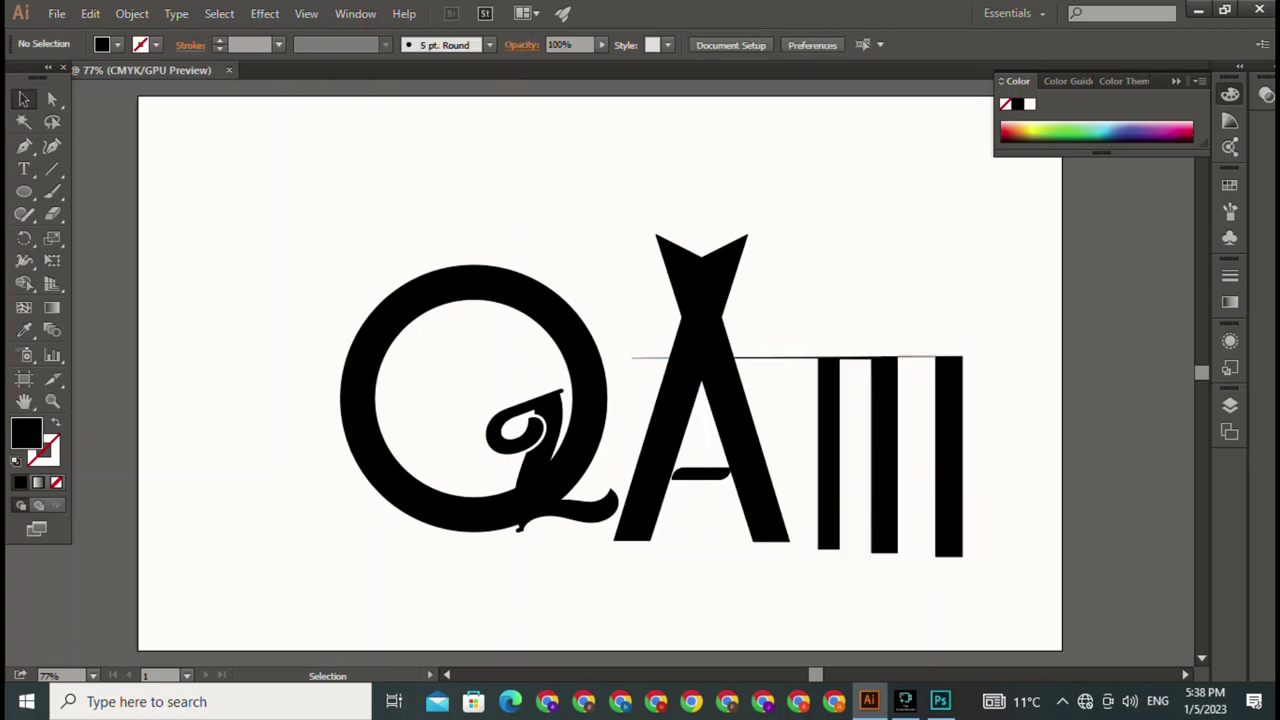
pyautogui.hotkey('ctrl', 'z')
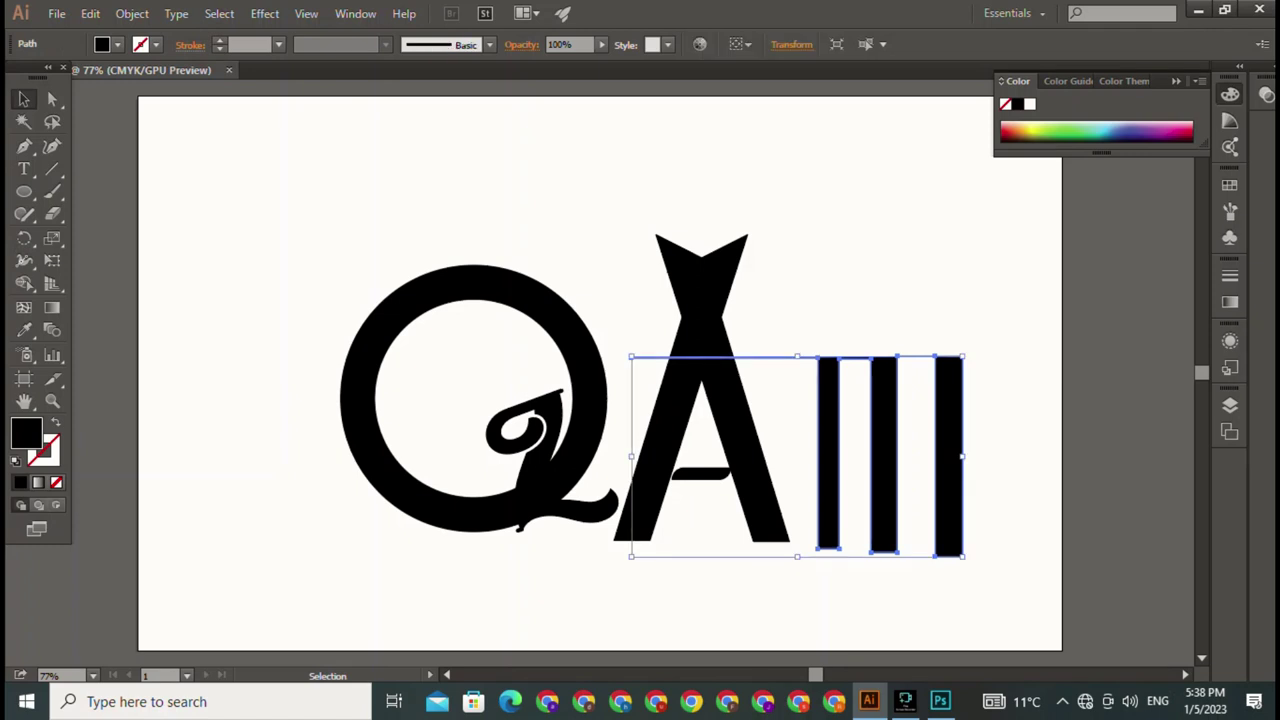
pyautogui.press('a')
pyautogui.click(52, 98)
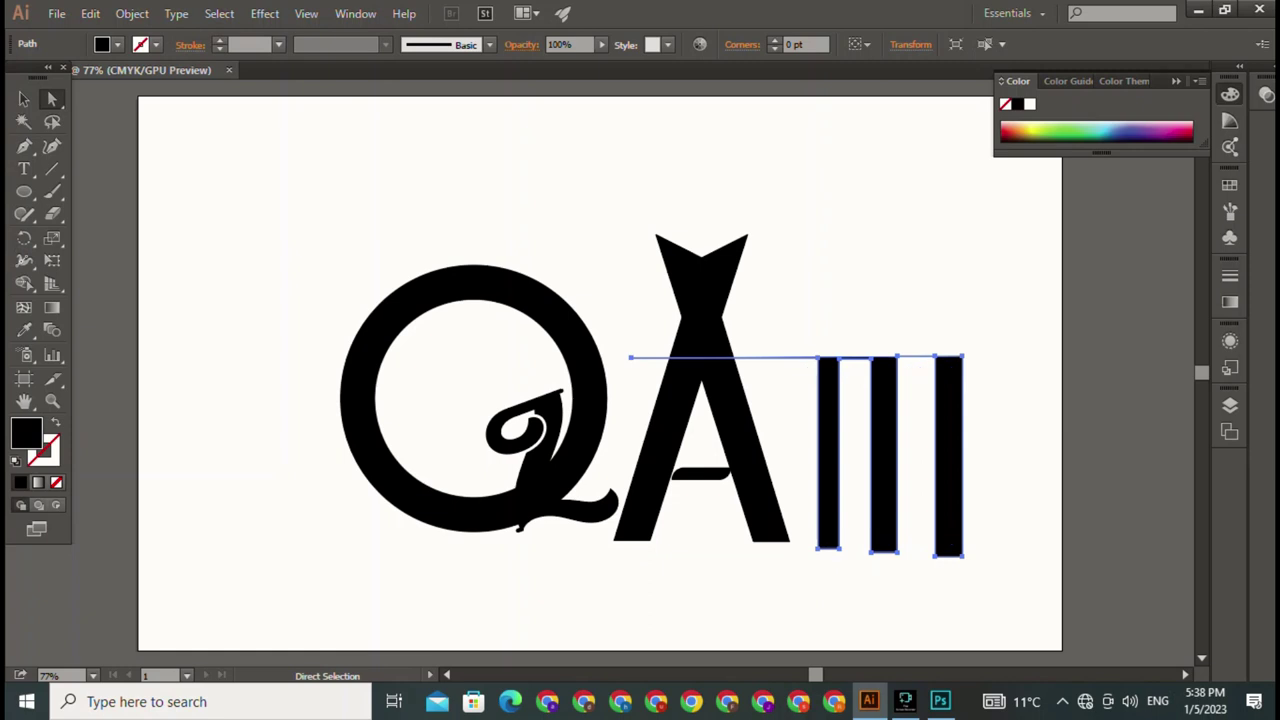
# Step: Round the bottom ends of all three bars by marquee-selecting their bottom anchors
pyautogui.click(970, 565)
pyautogui.moveTo(884, 450); pyautogui.dragTo(771, 456)
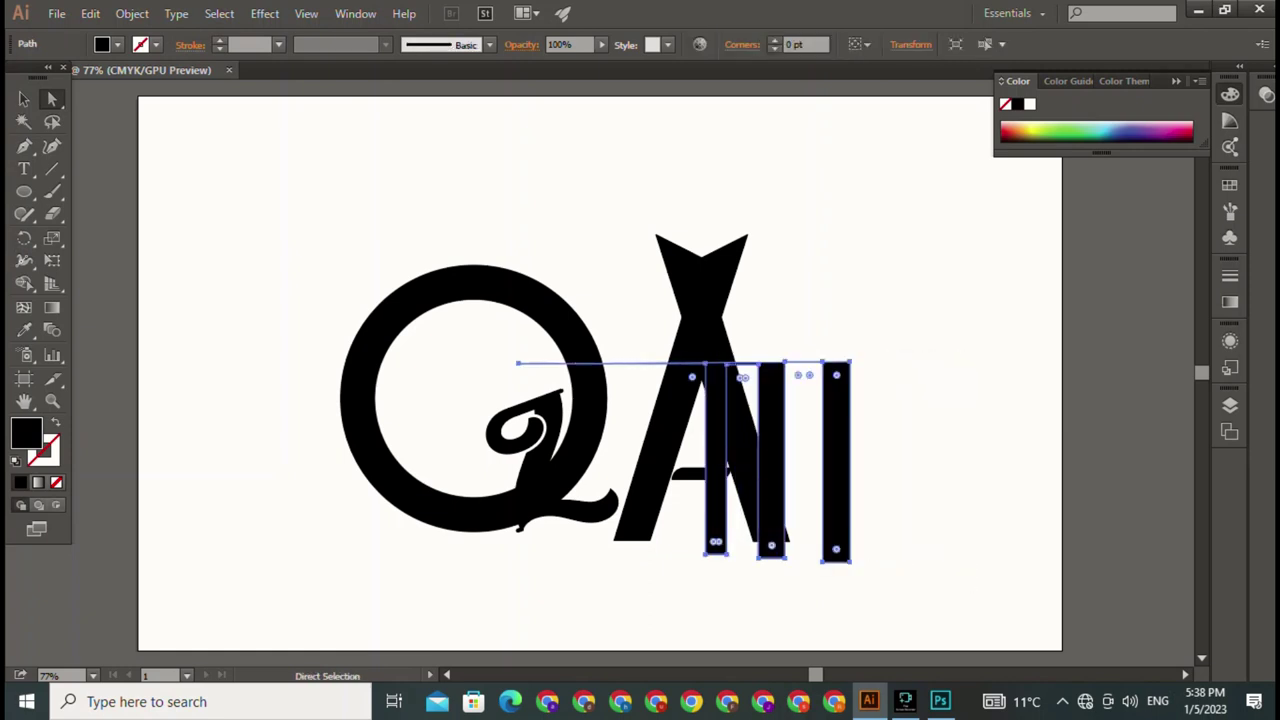
pyautogui.press('v')
pyautogui.hotkey('ctrl', 'z')
pyautogui.press('a')
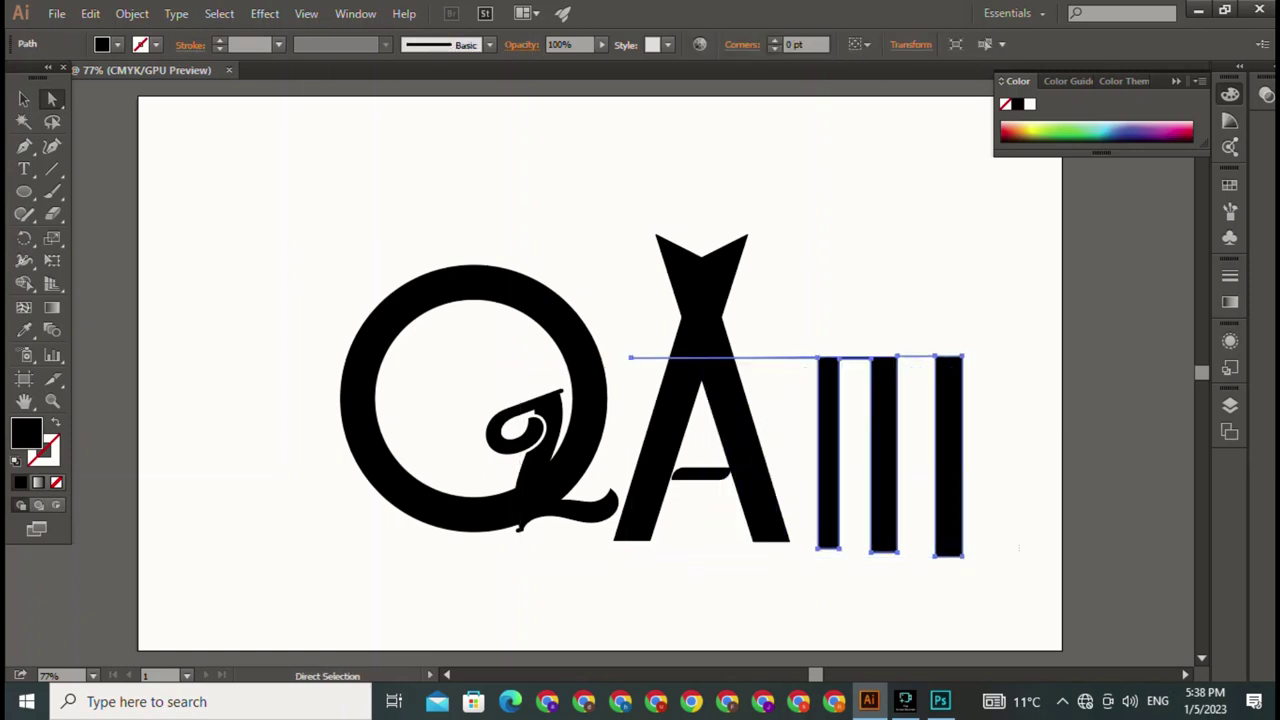
pyautogui.moveTo(1019, 545)
pyautogui.mouseDown()
pyautogui.moveTo(803, 573)
pyautogui.moveTo(789, 600)
pyautogui.mouseUp()
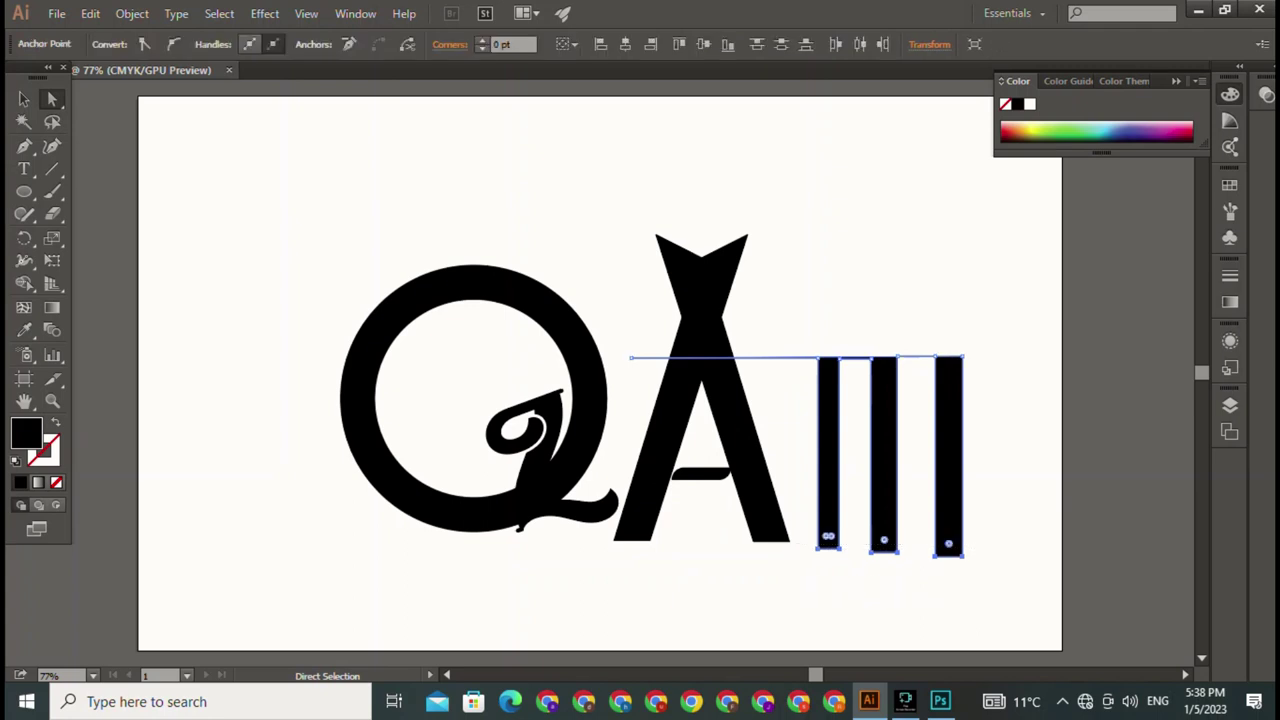
pyautogui.moveTo(883, 540); pyautogui.dragTo(883, 524)
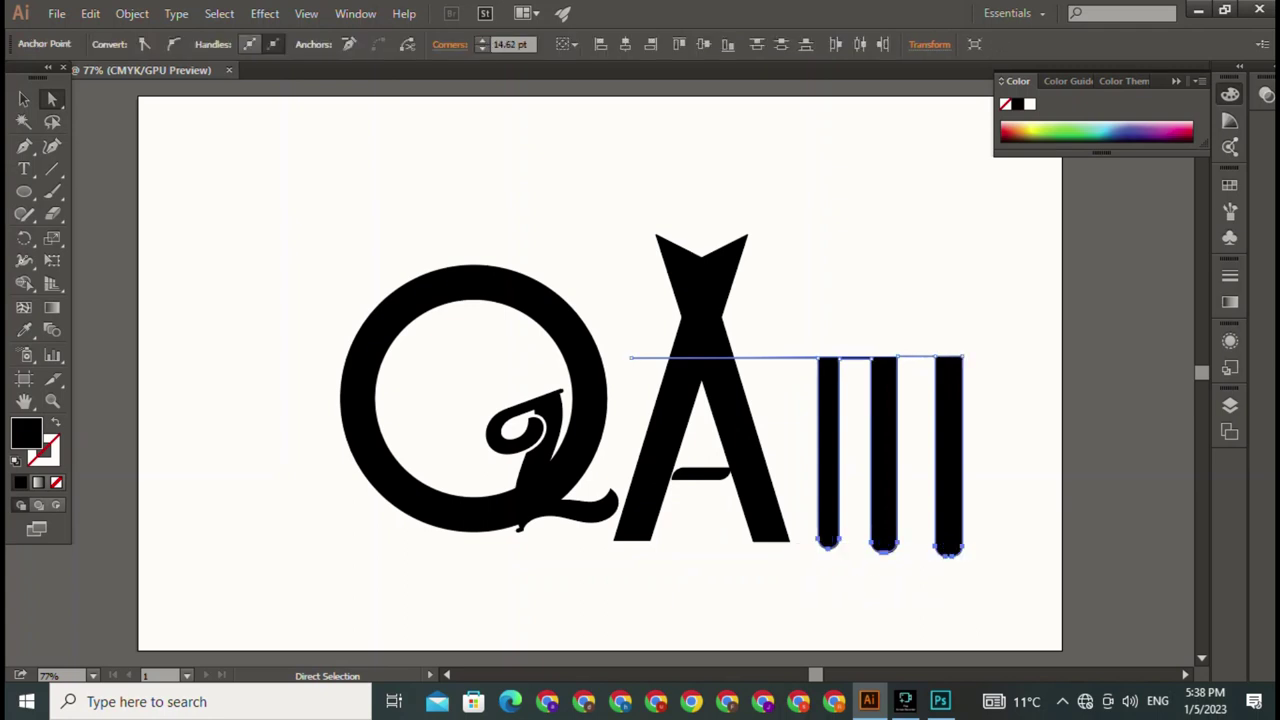
# Step: Marquee-select the bars' top anchors to round the top corners, then deselect
pyautogui.hotkey('ctrl', 'shift', 'a')
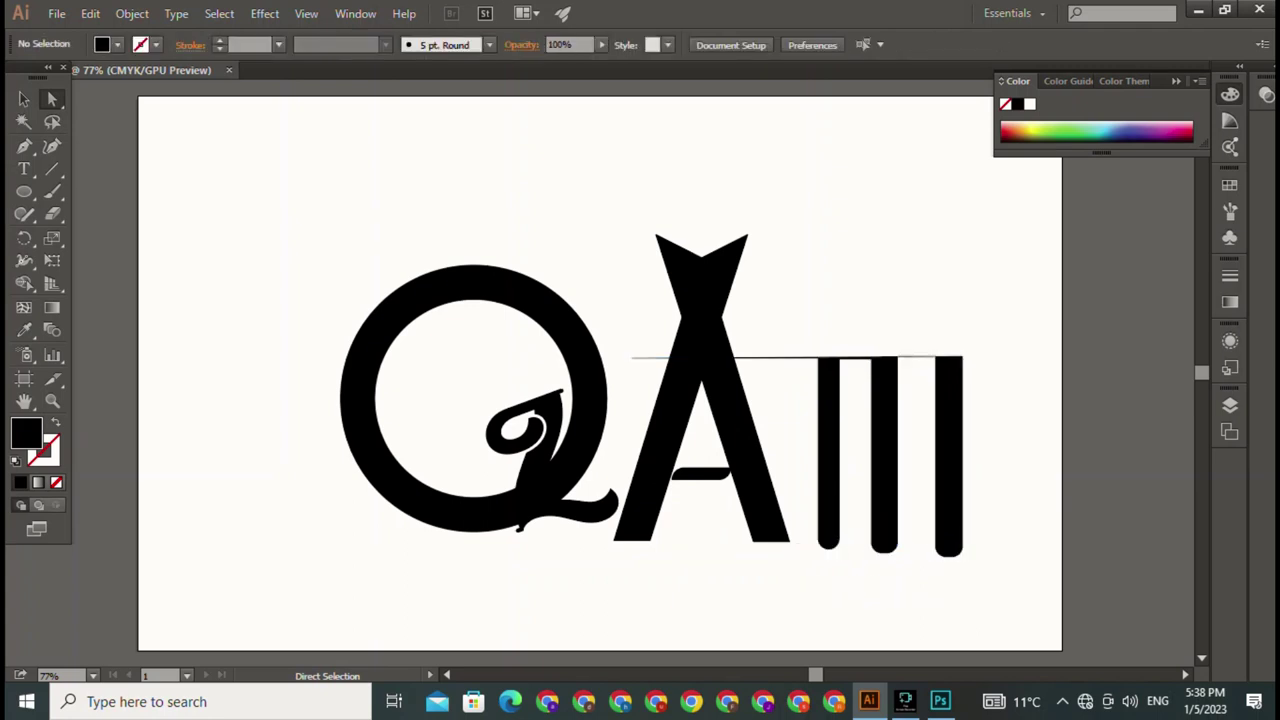
pyautogui.hotkey('ctrl', 'z')
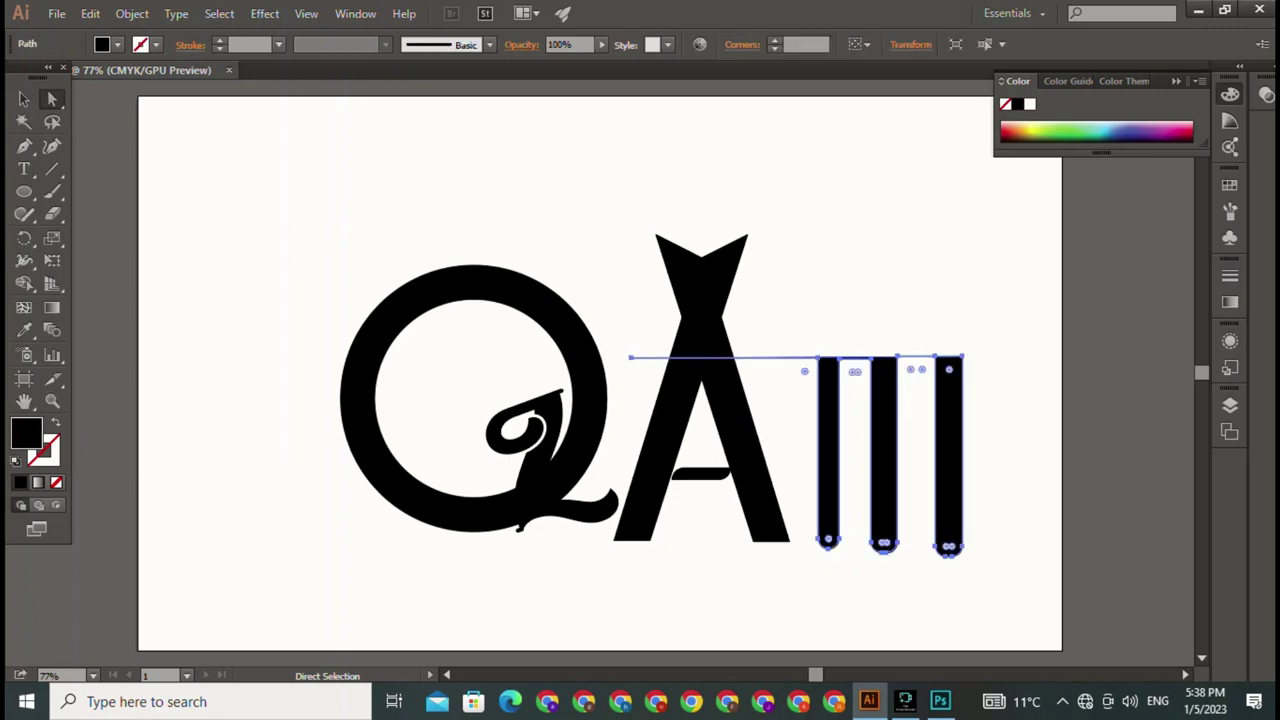
pyautogui.hotkey('ctrl', 'z')
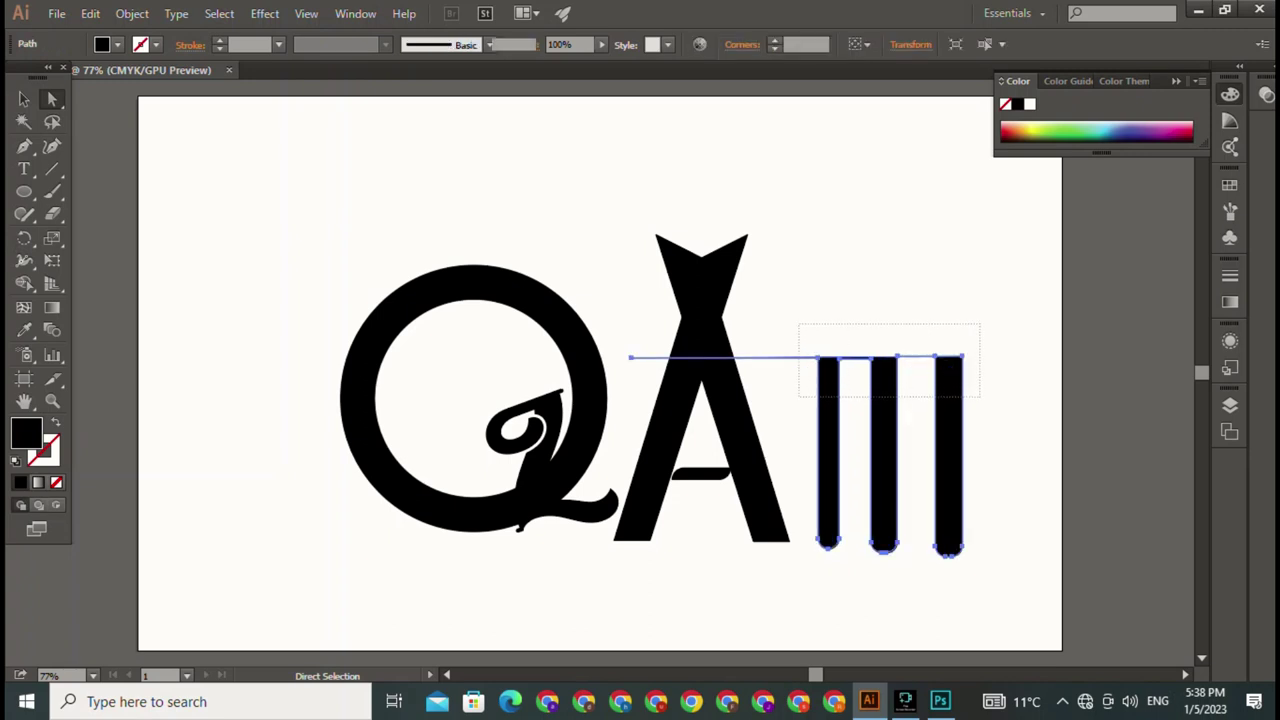
pyautogui.moveTo(940, 360)
pyautogui.mouseDown()
pyautogui.moveTo(808, 394)
pyautogui.moveTo(858, 400)
pyautogui.mouseUp()
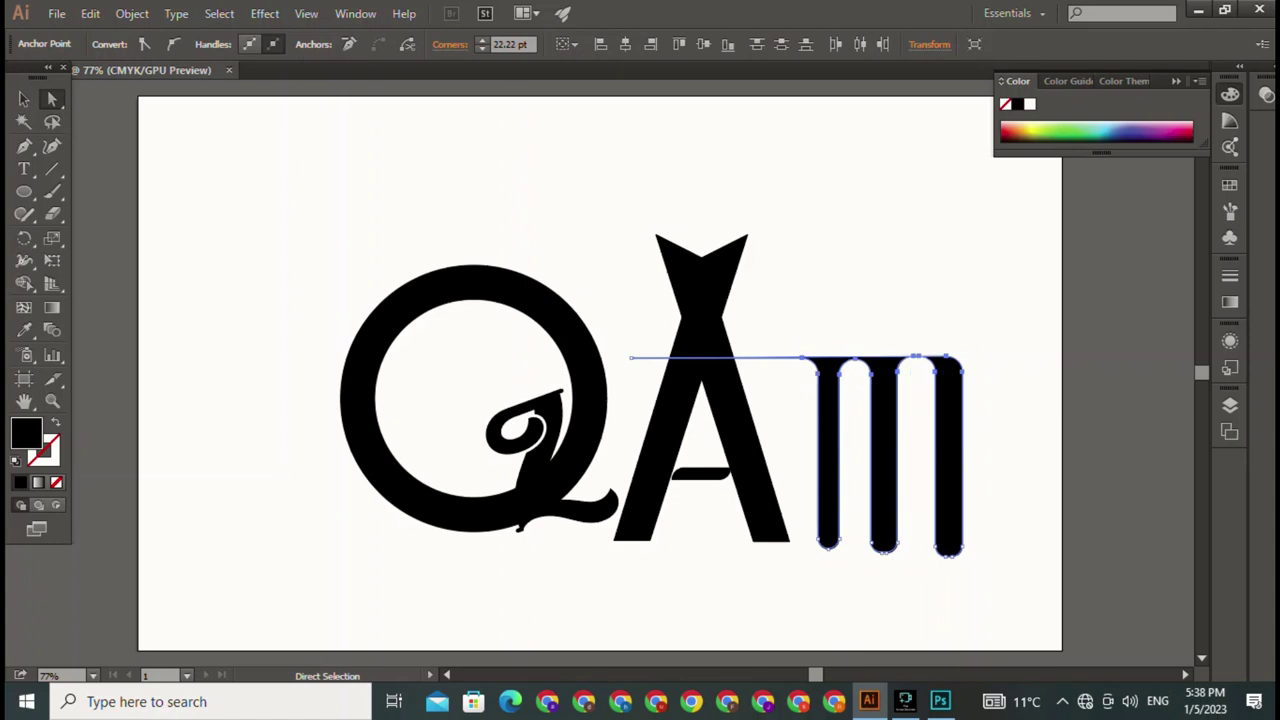
pyautogui.hotkey('ctrl', 'shift', 'a')
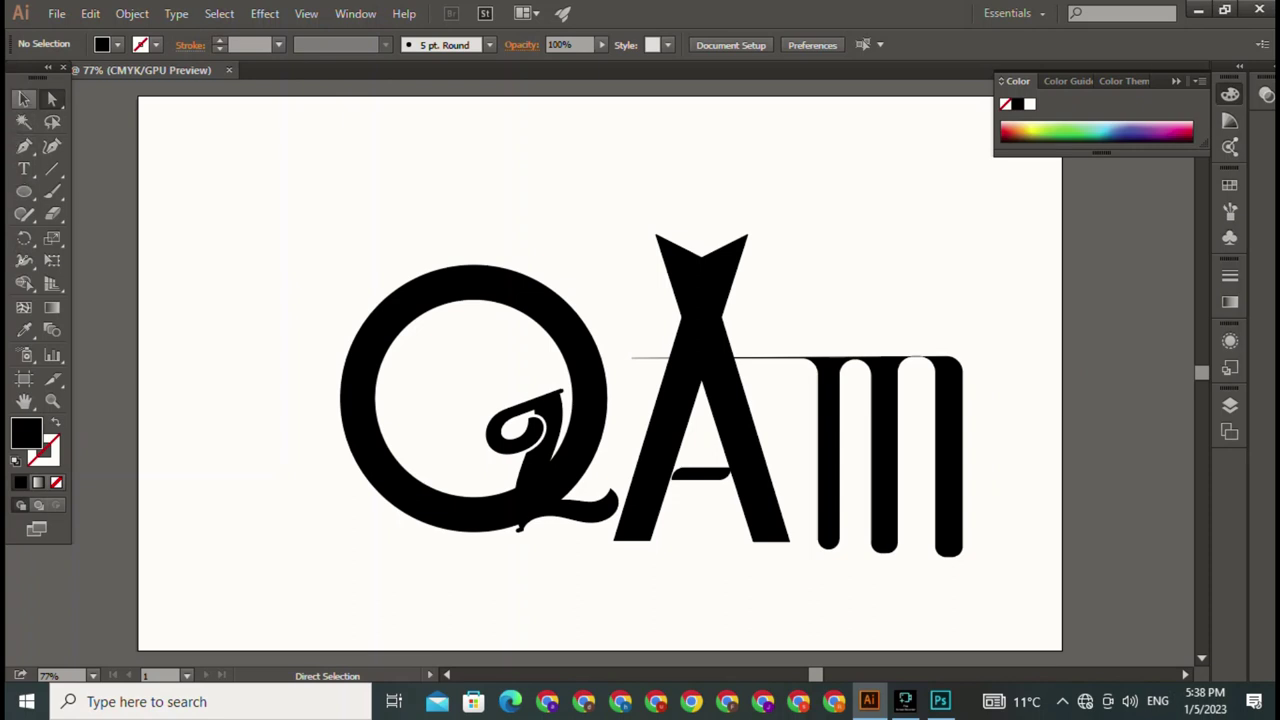
pyautogui.click(24, 99)
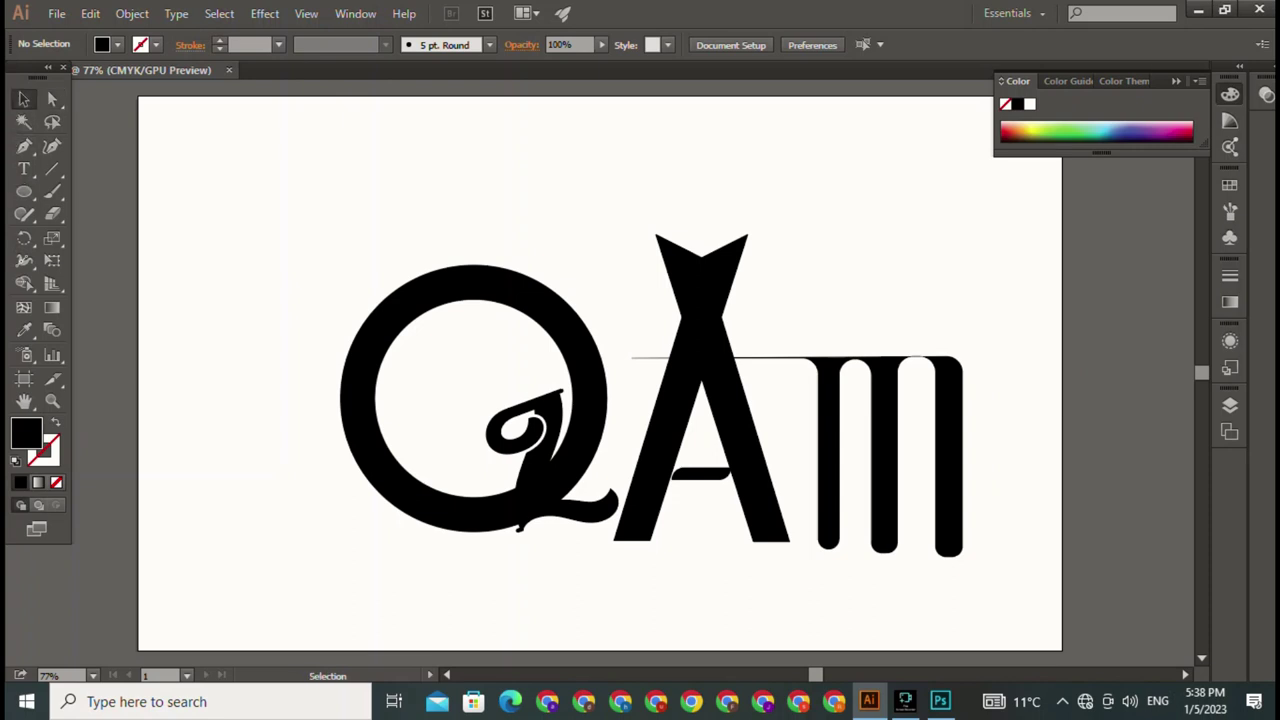
# Step: Shift the M slightly left and up, then fine-tune its height with arrow-key nudges
pyautogui.moveTo(880, 450); pyautogui.dragTo(861, 445)
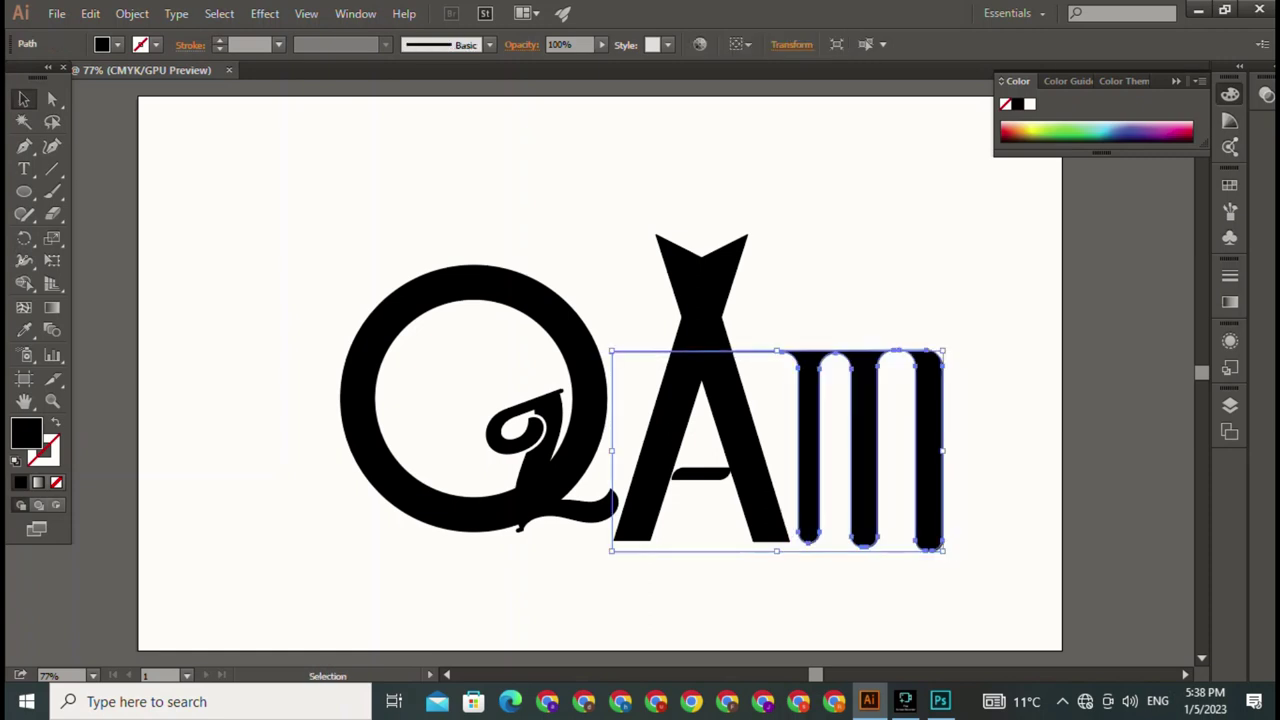
pyautogui.hotkey('ctrl', 'shift', 'a')
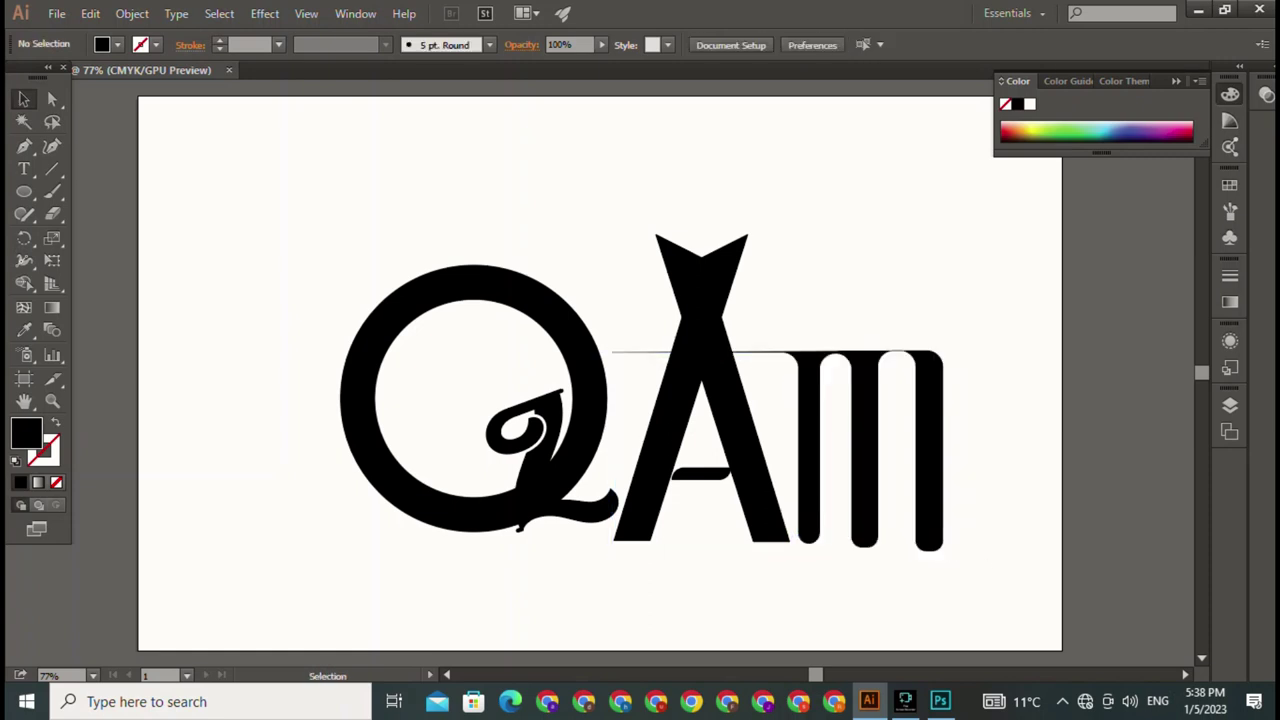
pyautogui.moveTo(1000, 530); pyautogui.dragTo(610, 345)
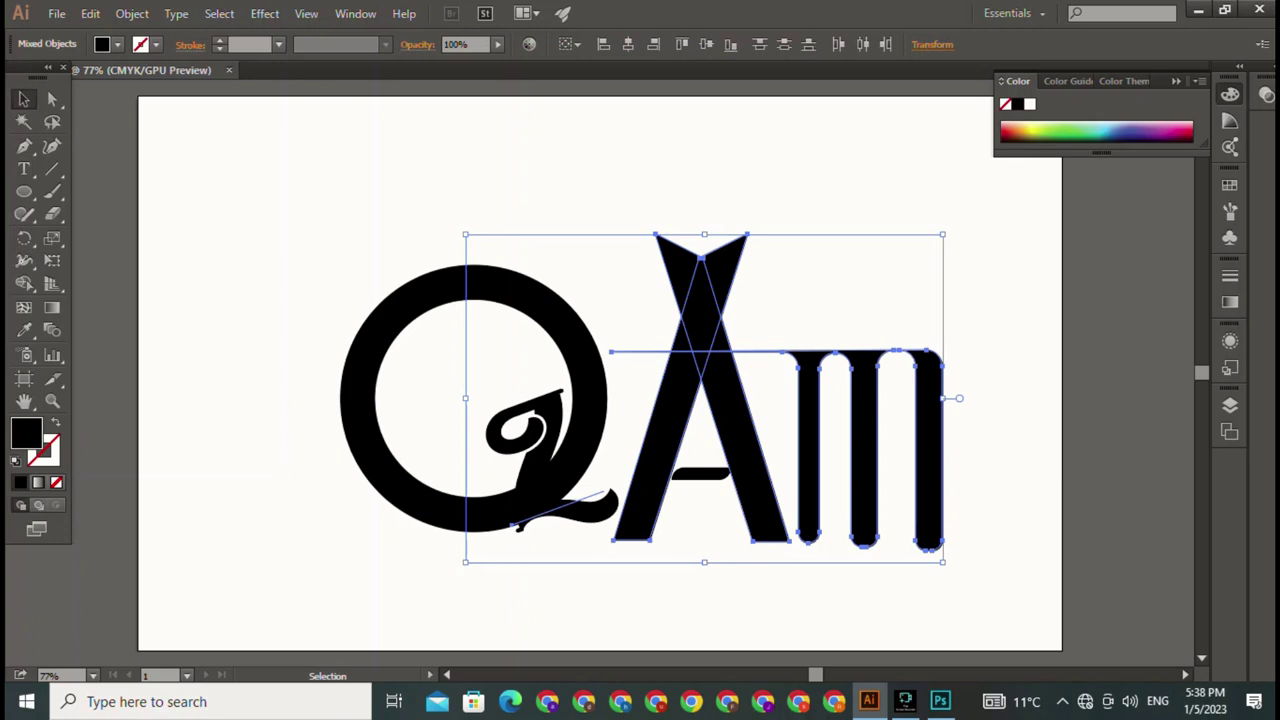
pyautogui.hotkey('ctrl', 'shift', 'a')
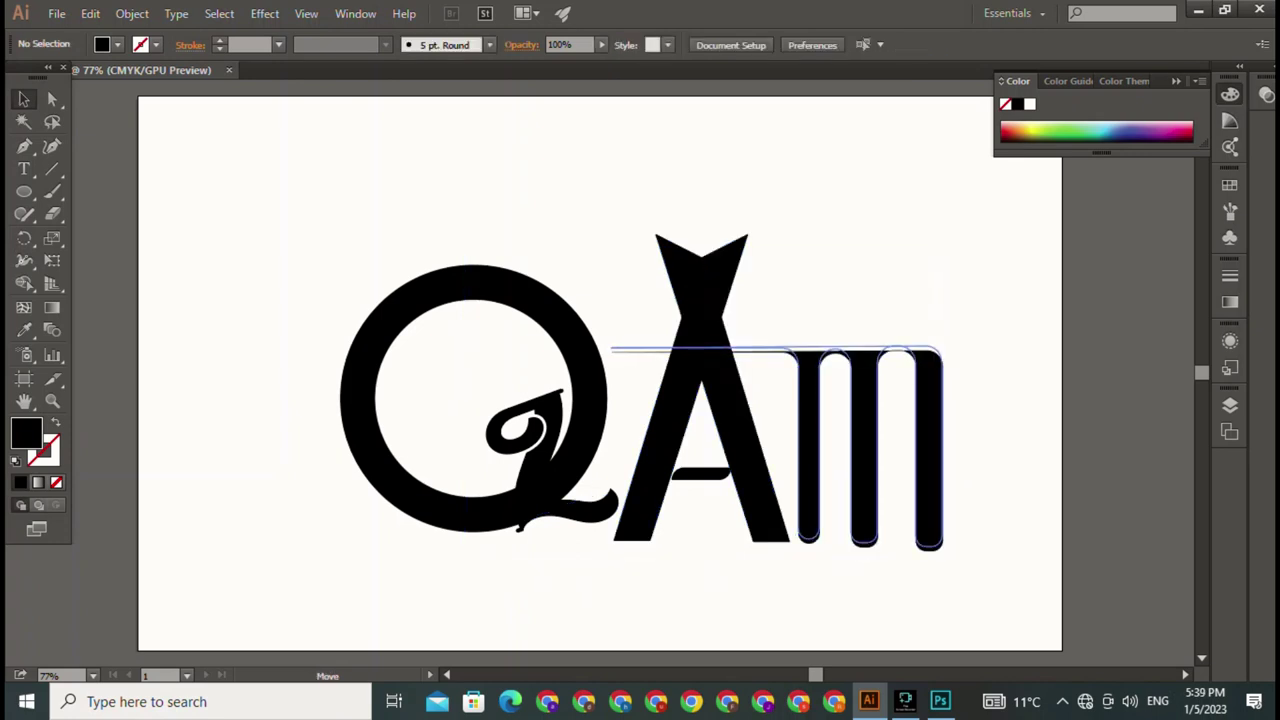
pyautogui.click(925, 450)
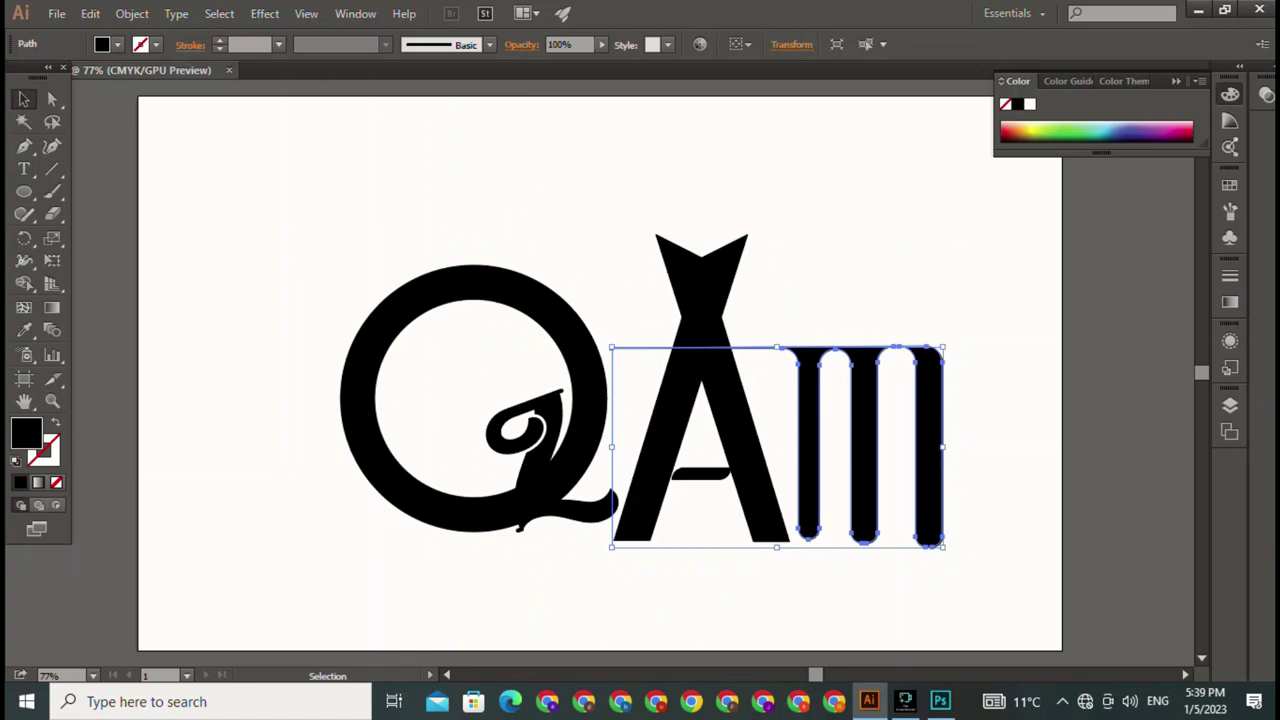
pyautogui.press('Up')
pyautogui.press('Up')
pyautogui.press('Up')
pyautogui.press('Up')
pyautogui.press('Up')
pyautogui.press('Up')
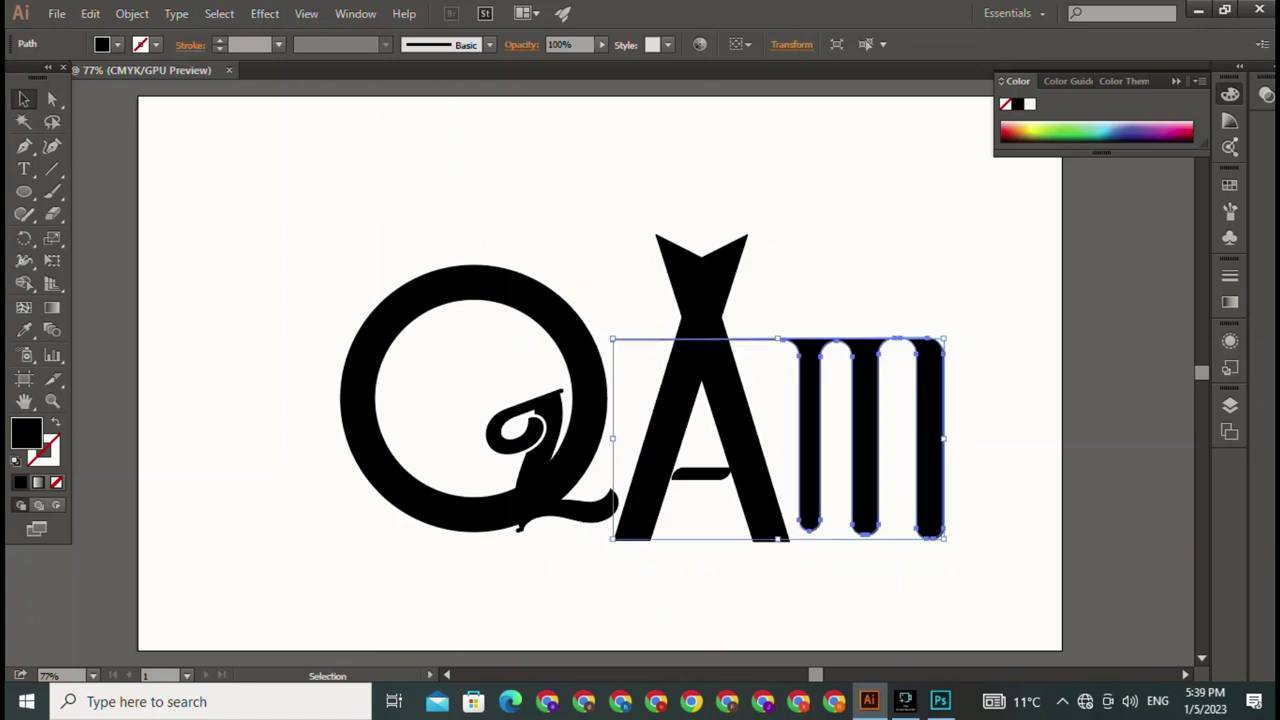
pyautogui.press('Down')
pyautogui.press('Down')
pyautogui.press('Down')
pyautogui.press('Down')
pyautogui.press('Down')
pyautogui.hotkey('ctrl', 'shift', 'a')
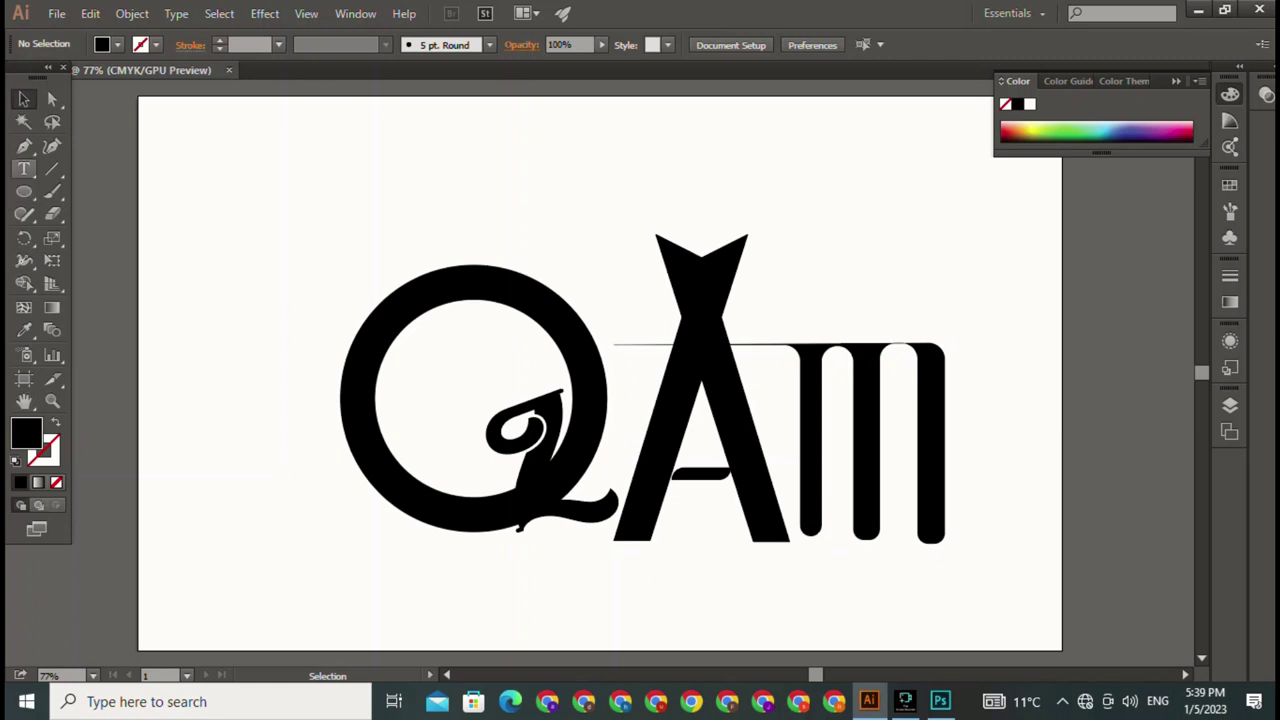
# Step: Type 'AR' in Home Christmas Regular, then enlarge it and place it above the A's peak
pyautogui.click(24, 169)
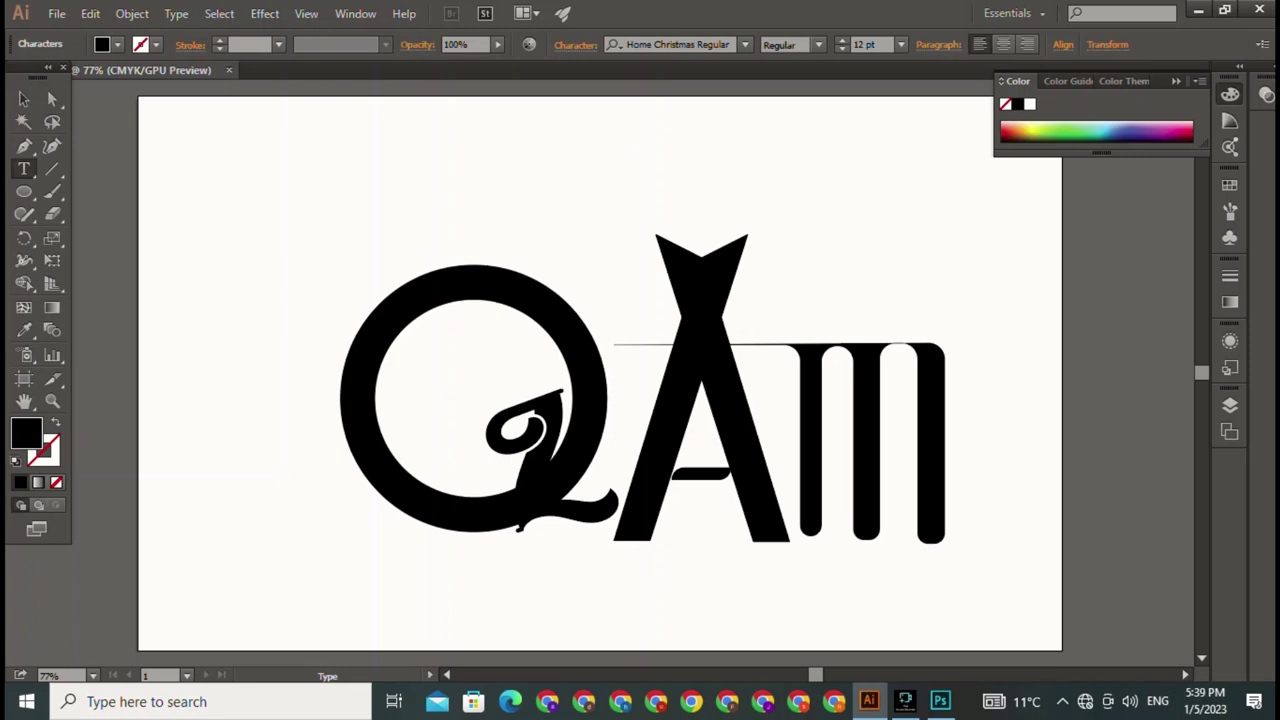
pyautogui.write('A')
pyautogui.write('R')
pyautogui.press('Escape')
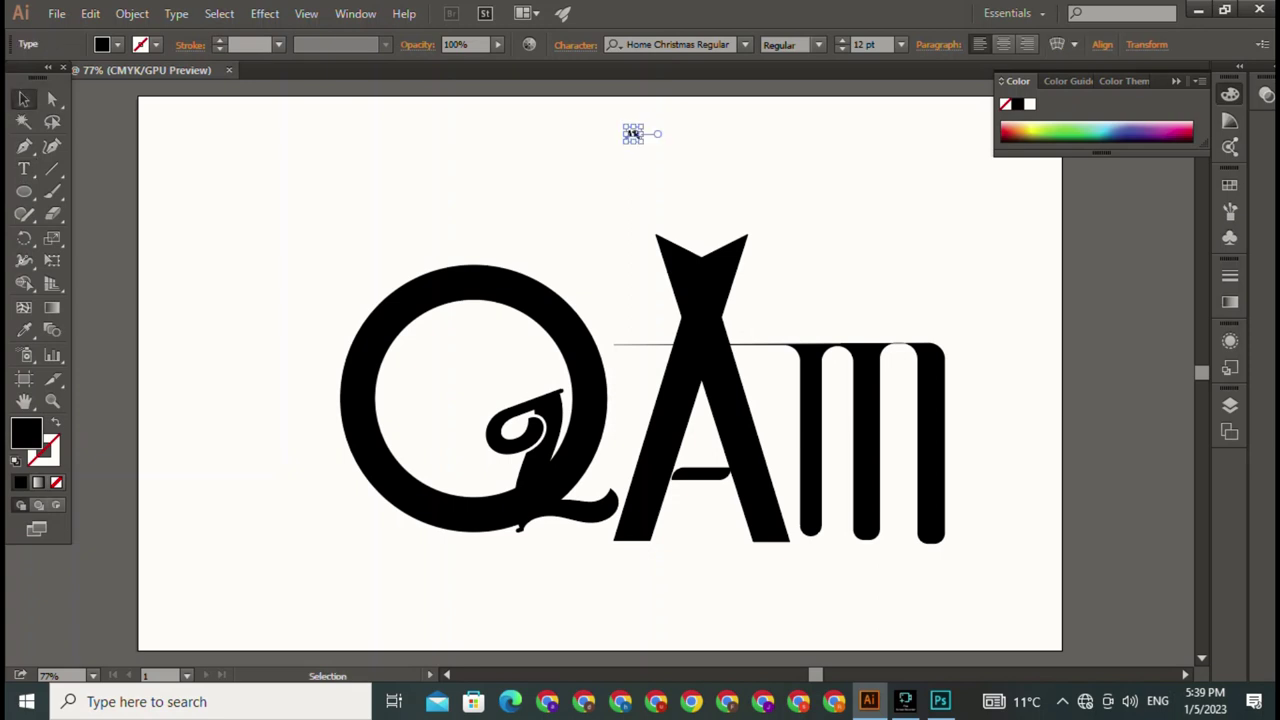
pyautogui.press('shift')
pyautogui.moveTo(642, 143); pyautogui.dragTo(737, 214)
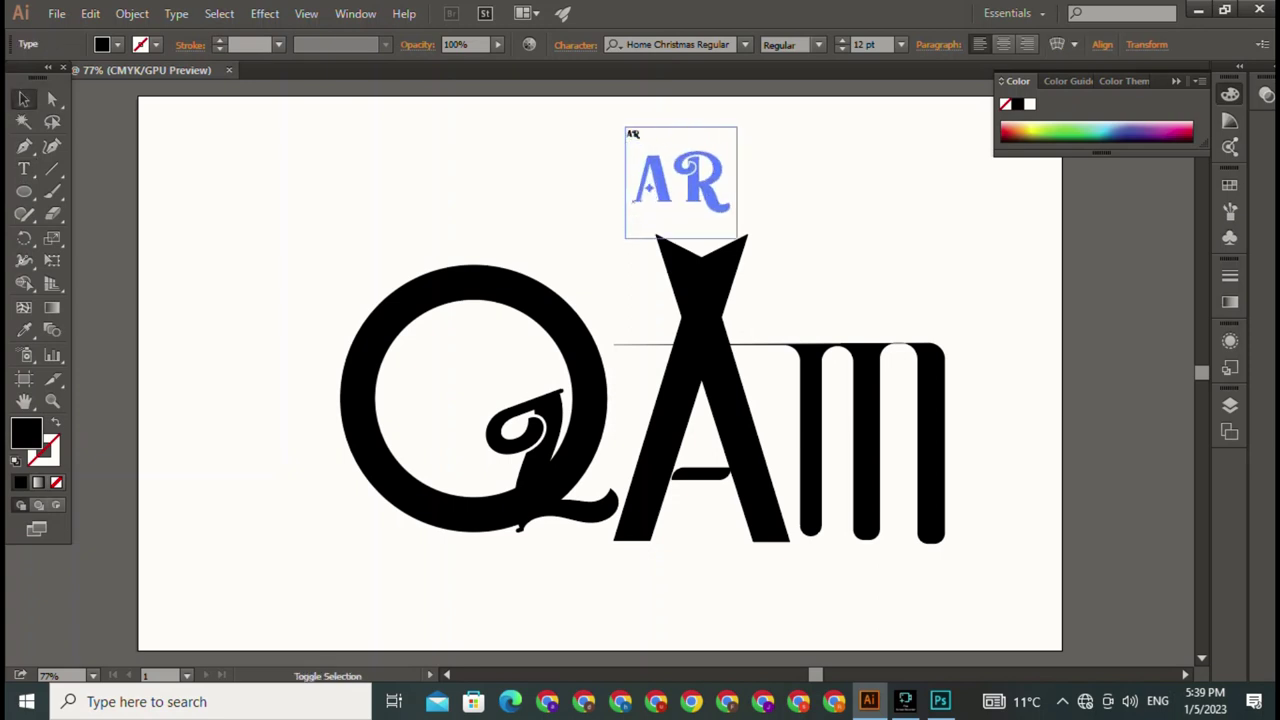